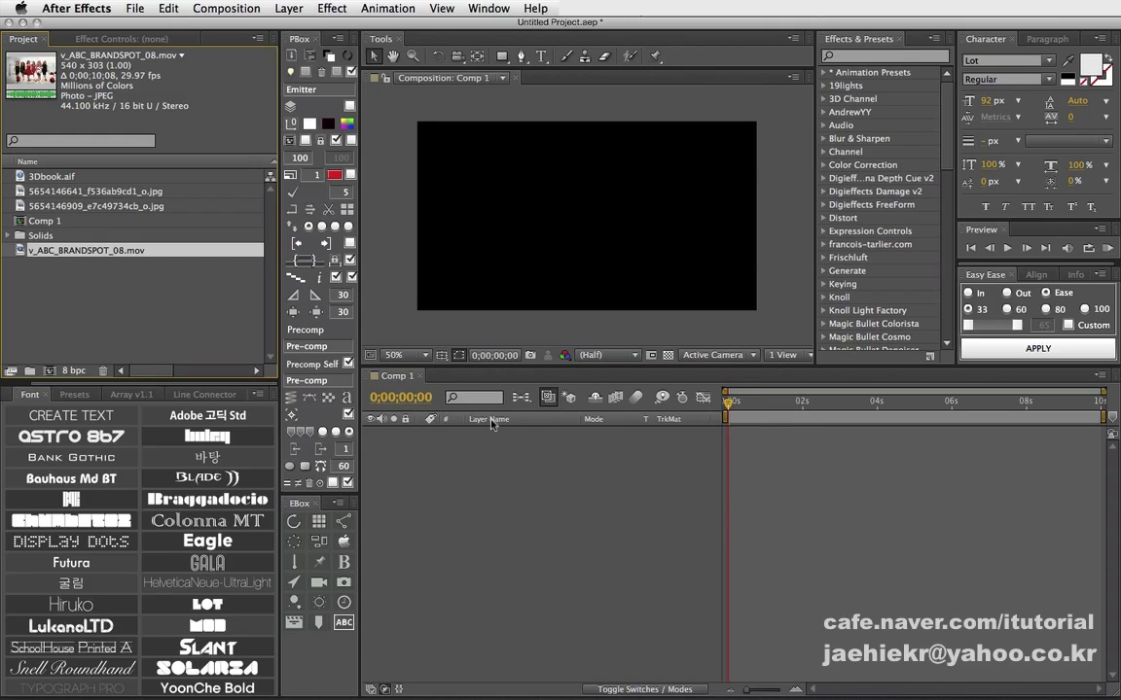
Step: Add the 3Dbook.aif audio to Comp 1 and reveal its waveform in the timeline
left_click(52, 177)
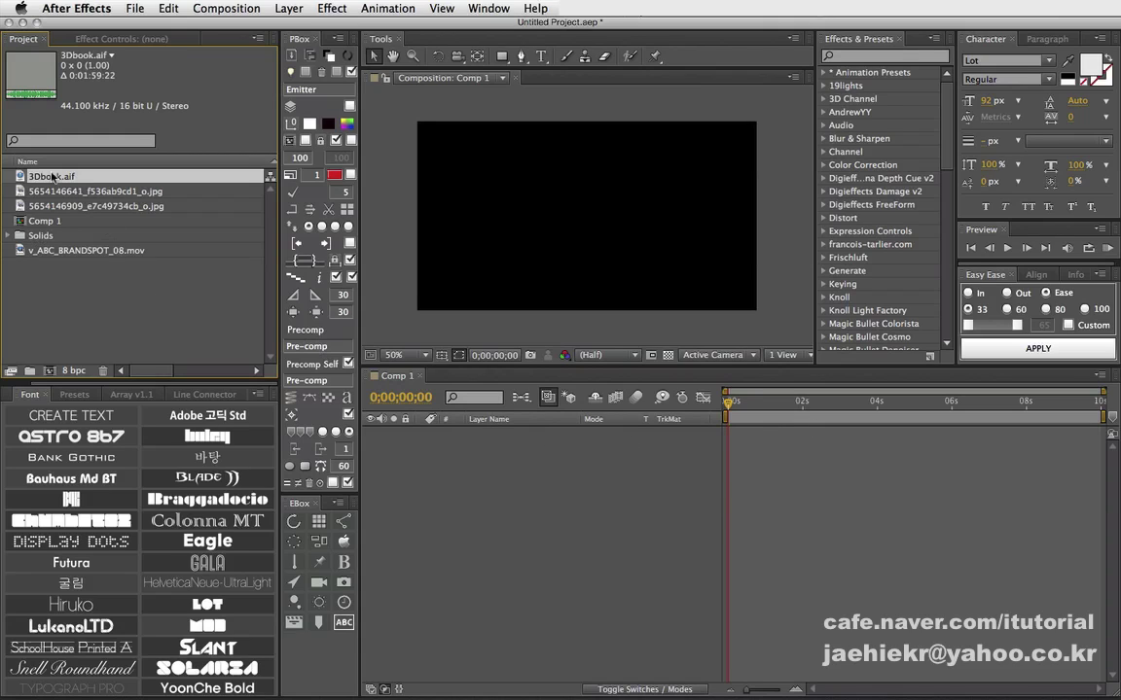
left_click_drag(50, 178, 465, 468)
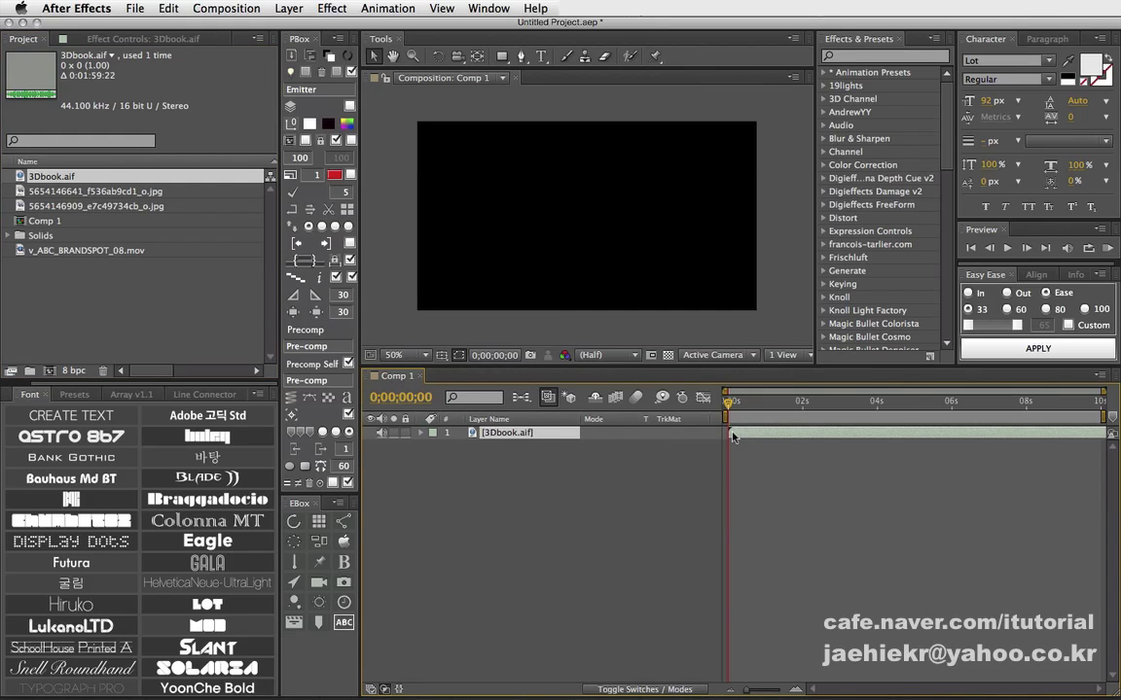
key("l")
key("l")
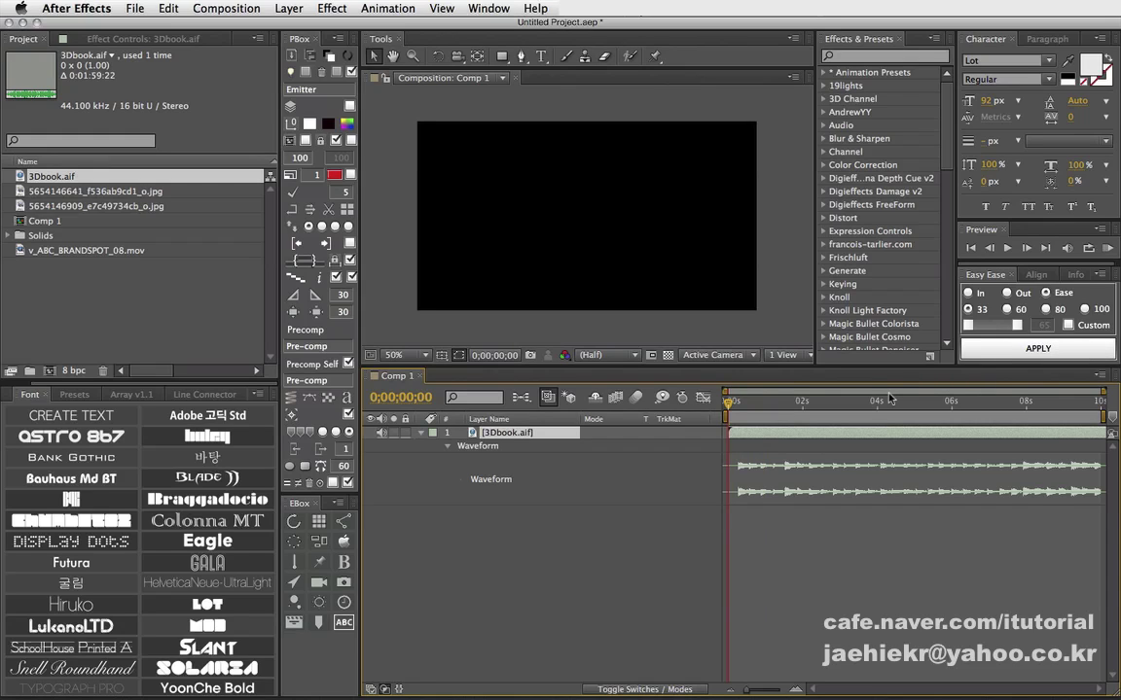
Step: Place layer markers on the beats of the 3Dbook.aif layer, shift the first marker onto the first beat, and preview the audio
key("KP_Decimal")
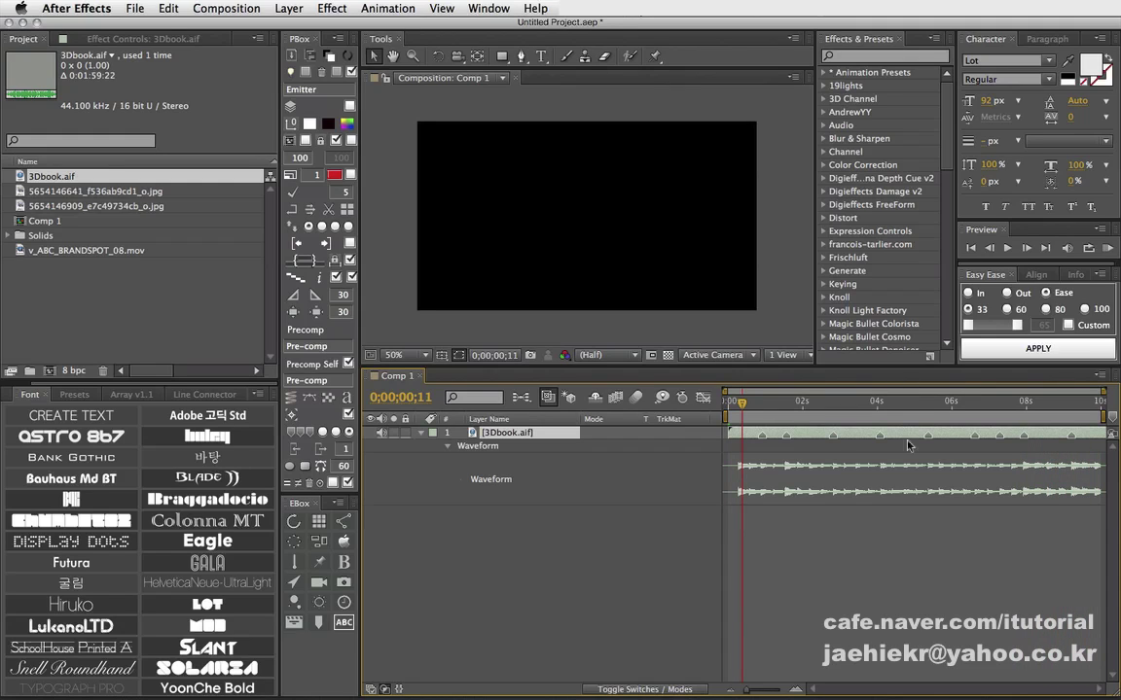
mouse_move(762, 444)
left_mouse_down()
mouse_move(741, 443)
mouse_move(731, 402)
left_mouse_up()
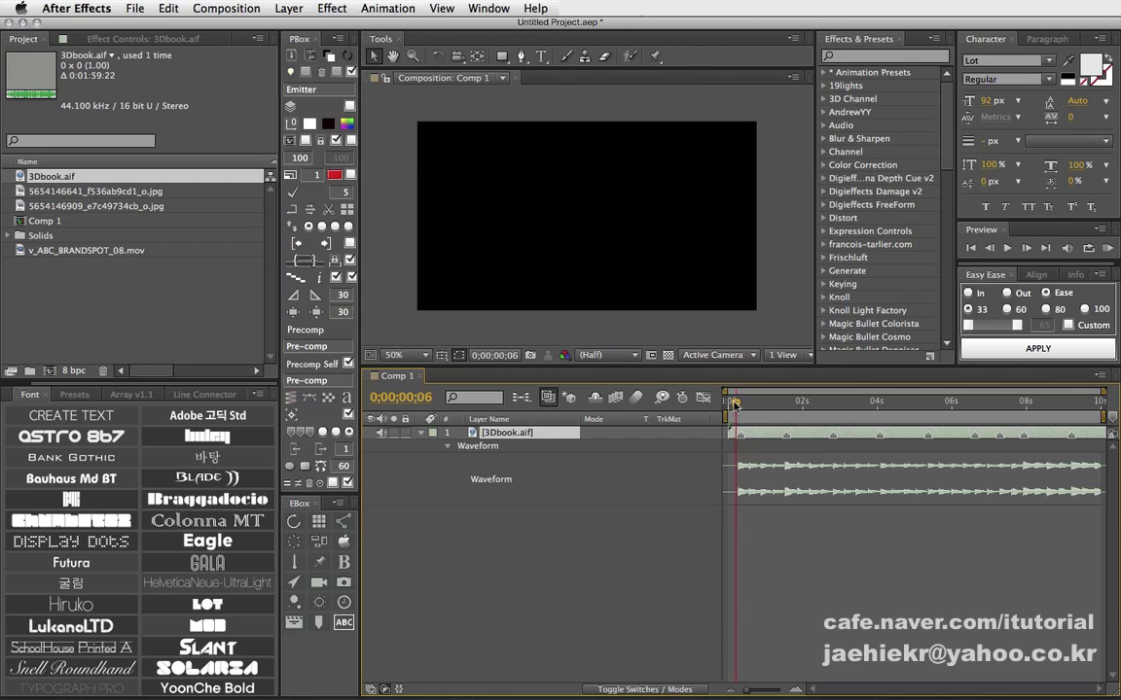
left_click(1106, 248)
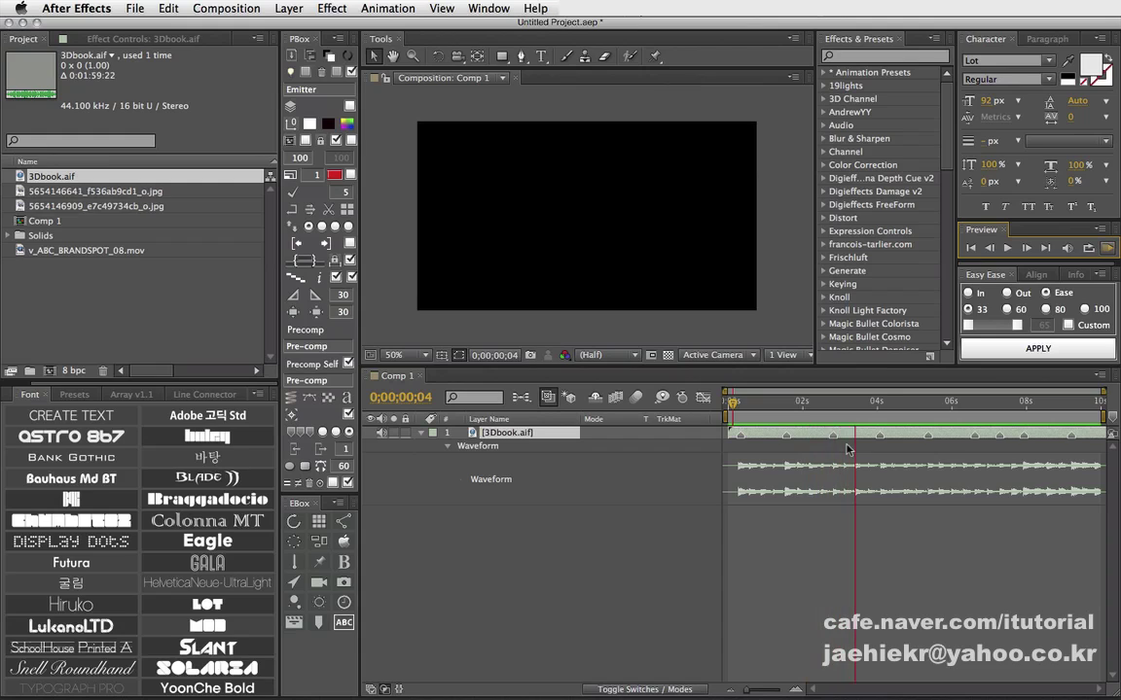
key("space")
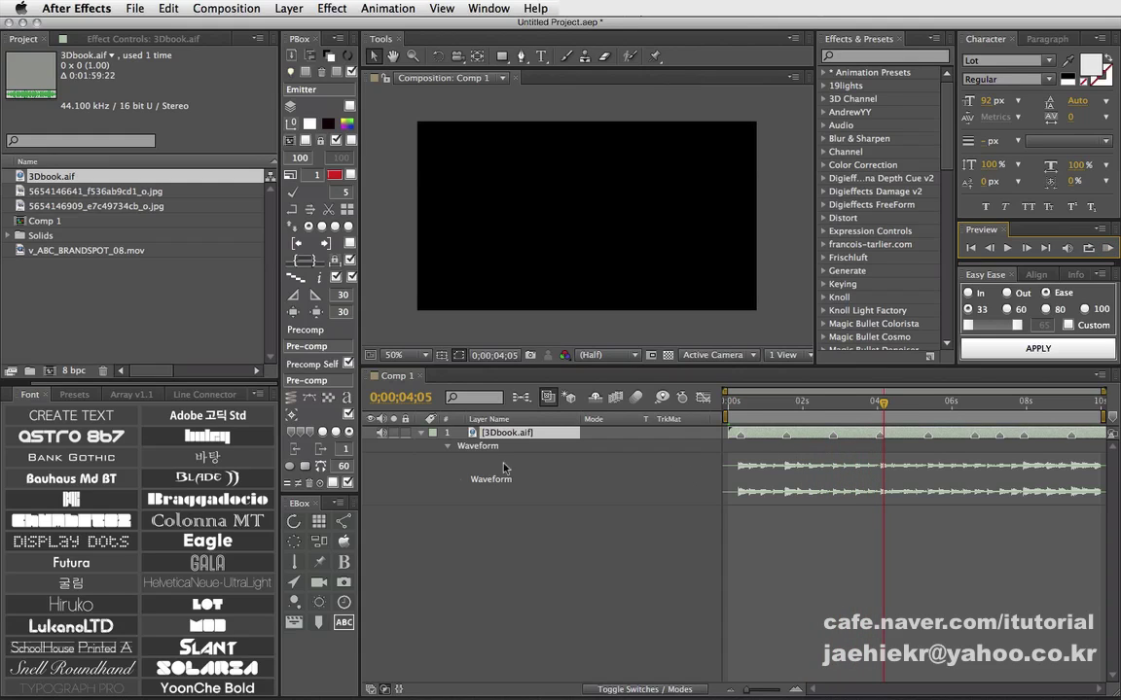
Step: Add v_ABC_BRANDSPOT_08.mov beneath the audio layer, with the current time at 0;00;01;04 and the video layer selected
left_click(99, 253)
left_click_drag(66, 252, 491, 435)
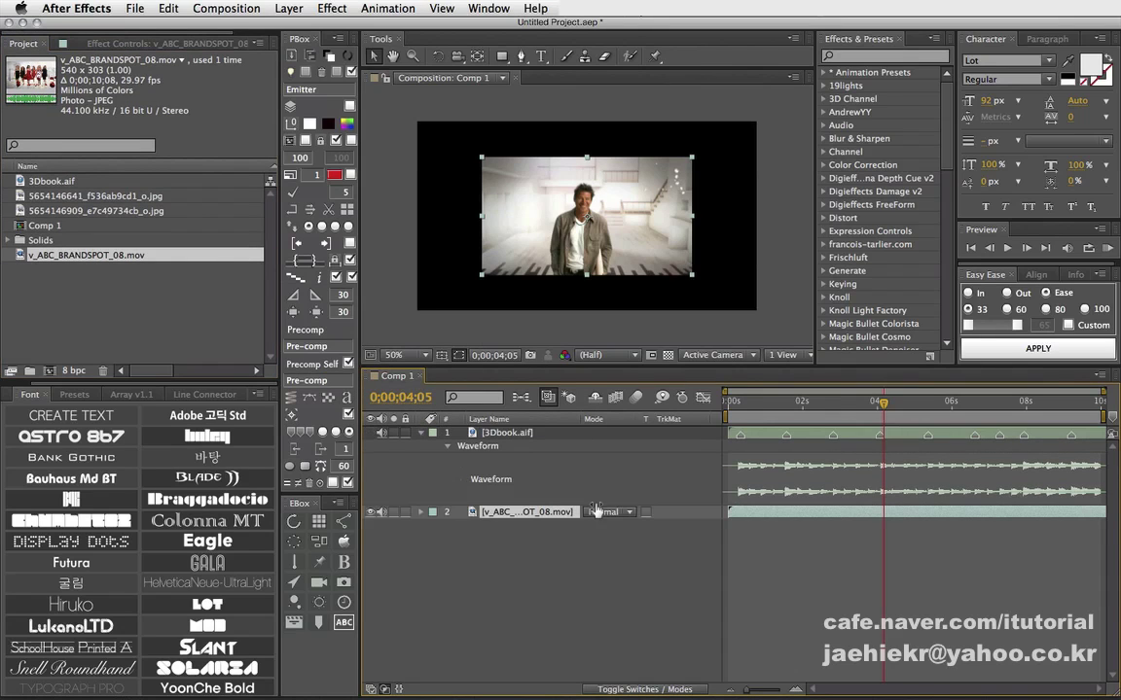
left_click_drag(735, 409, 771, 412)
left_click(530, 536)
left_click(526, 513)
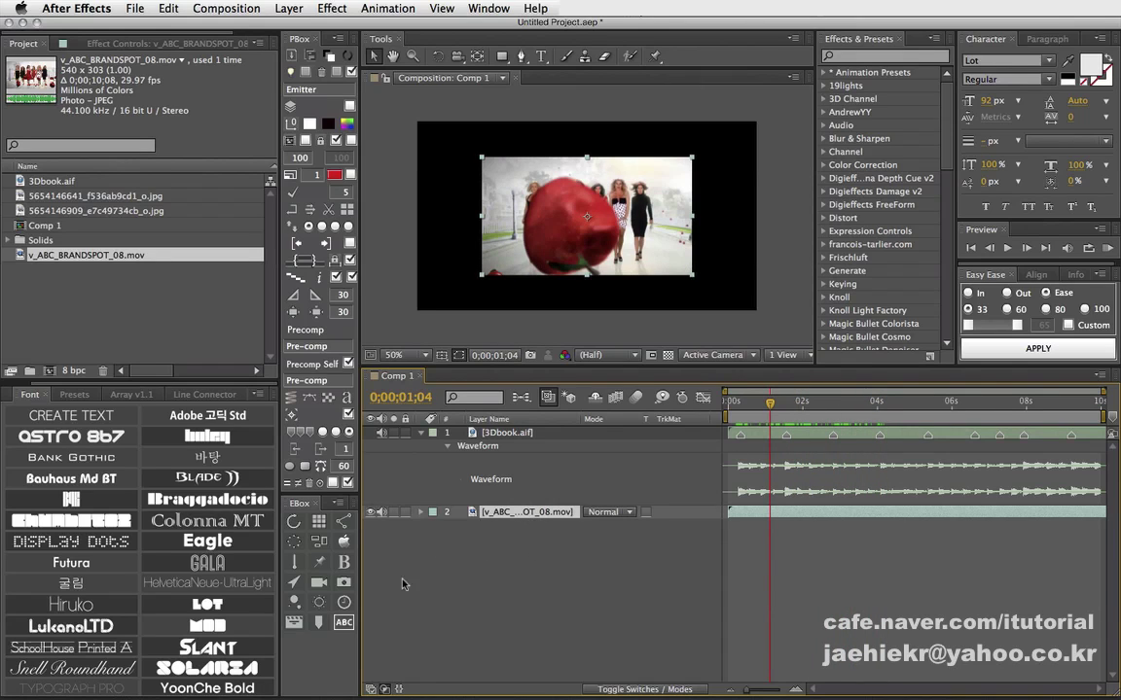
Step: Apply Time Remap jump to Marker to the video layer using 3Dbook.aif as marker layer and Interval Frame 20, and preview from the start
left_click(344, 602)
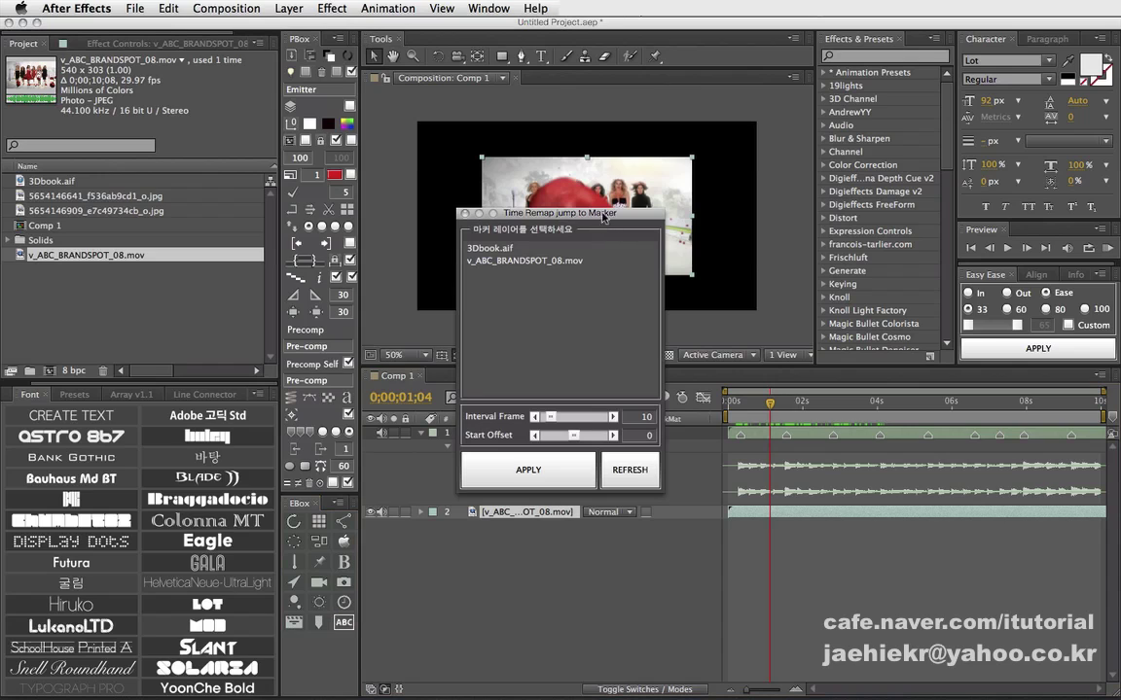
left_click_drag(603, 216, 287, 167)
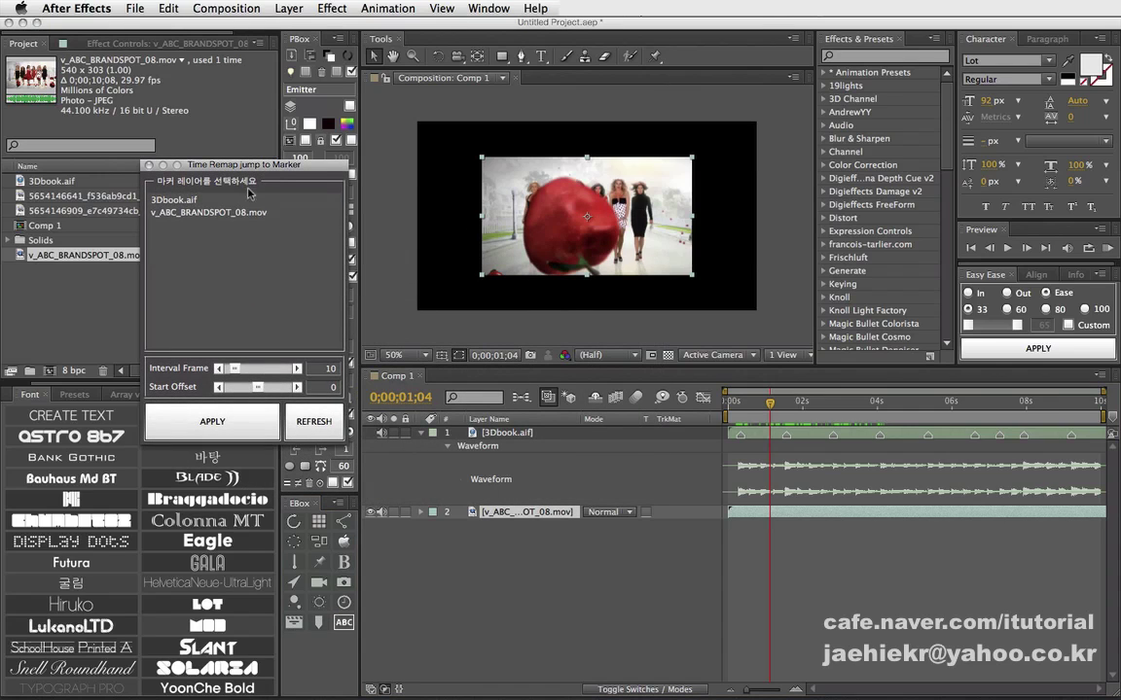
left_click(233, 199)
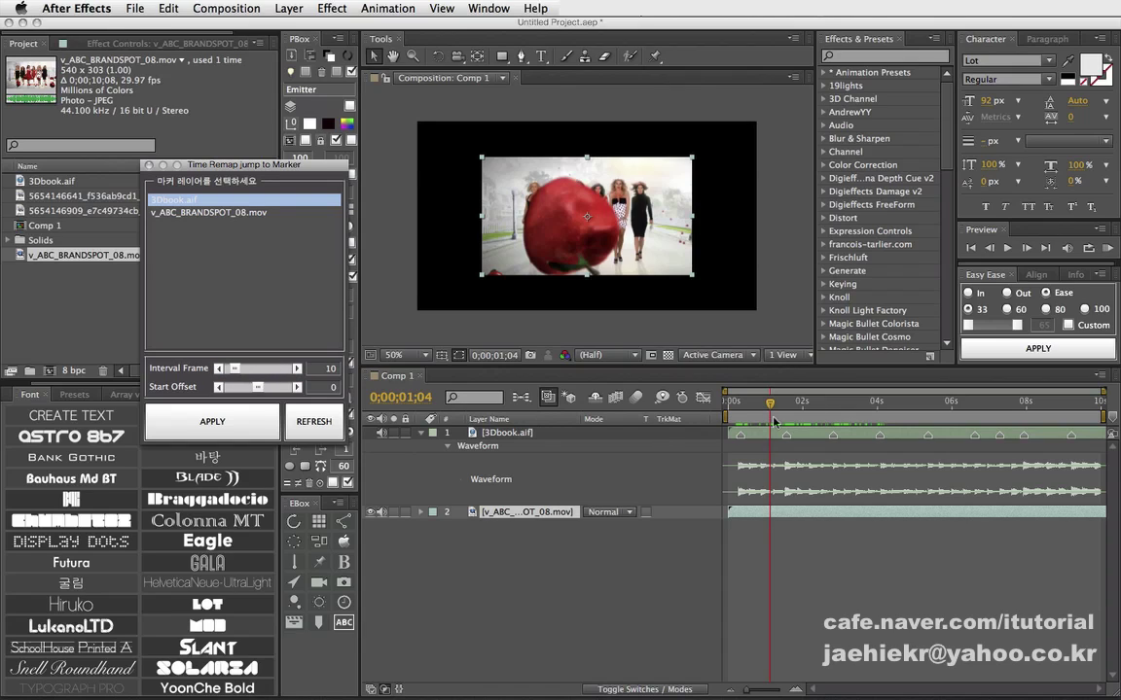
left_click_drag(235, 370, 242, 372)
left_click(253, 424)
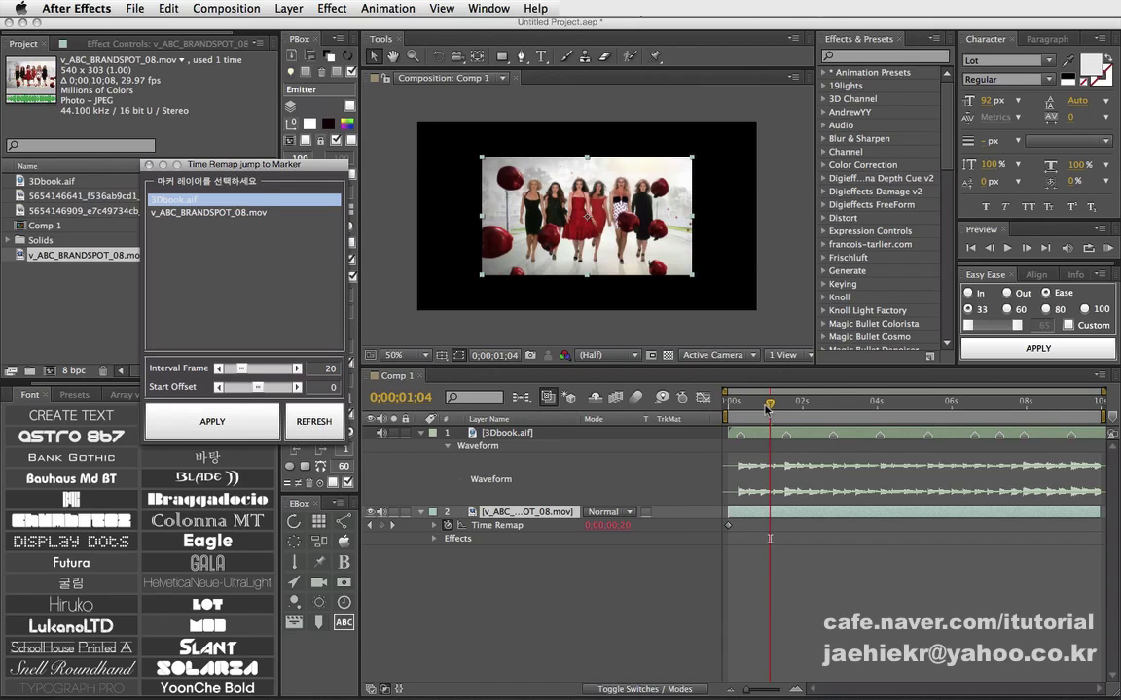
left_click_drag(768, 408, 727, 409)
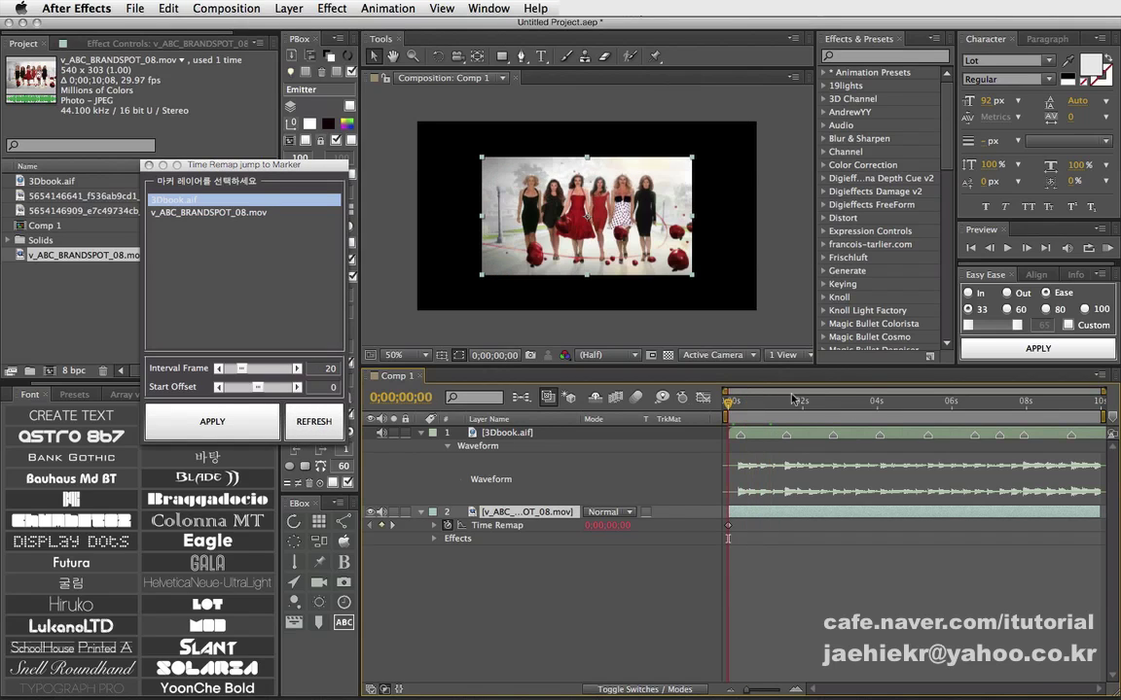
left_click(1107, 249)
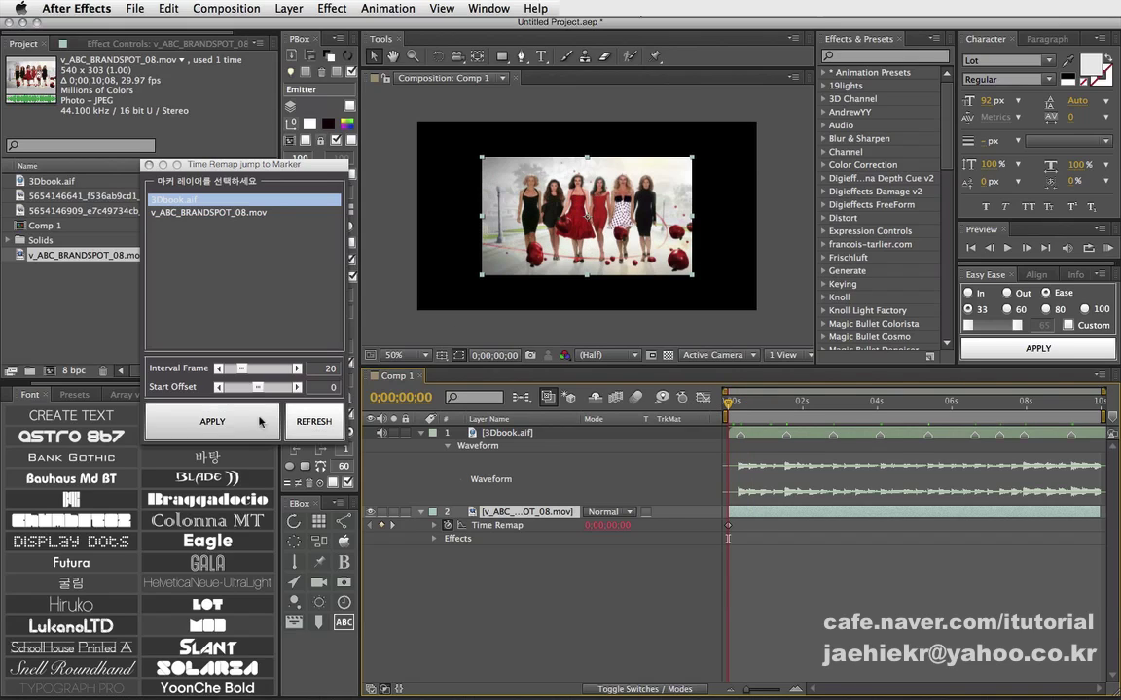
Step: Apply the marker time remap to the video layer with Start Offset 30, and again with Start Offset -17
left_click_drag(259, 391, 261, 392)
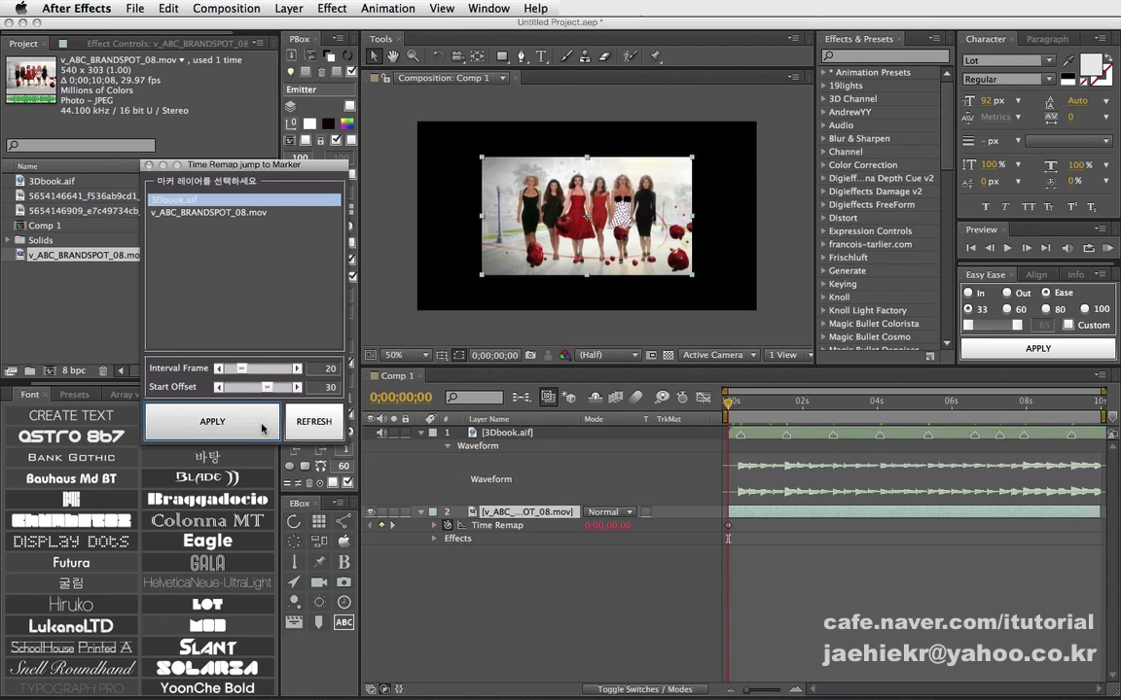
left_click(212, 421)
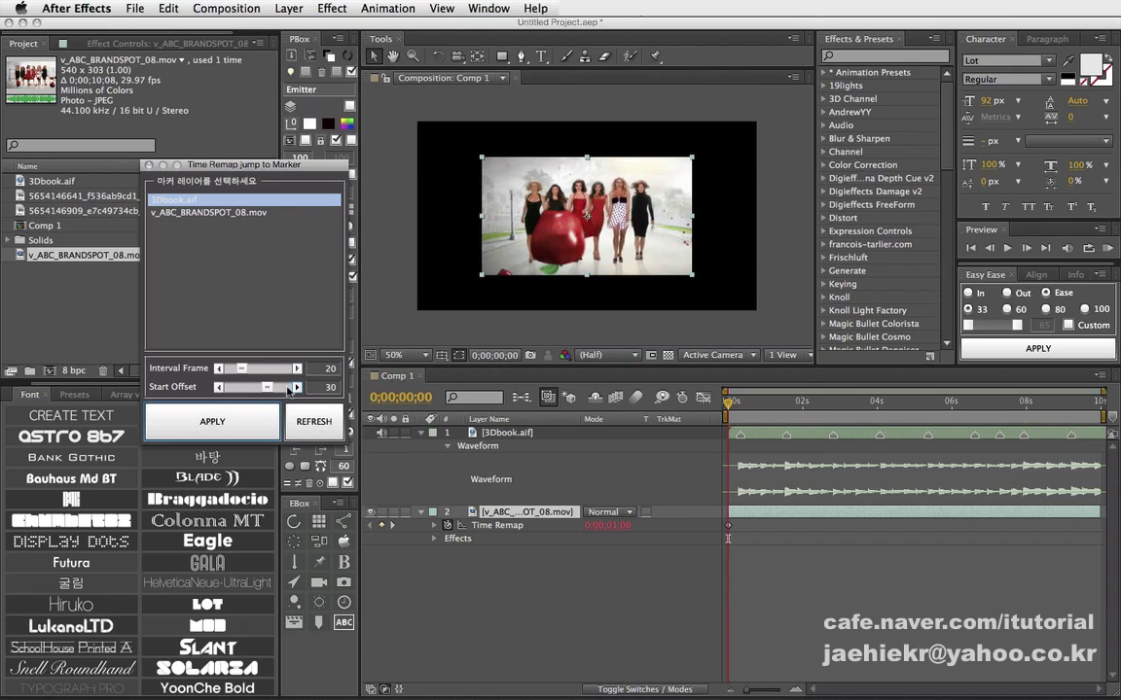
mouse_move(266, 387)
left_mouse_down()
mouse_move(277, 387)
mouse_move(252, 388)
left_mouse_up()
left_click(269, 422)
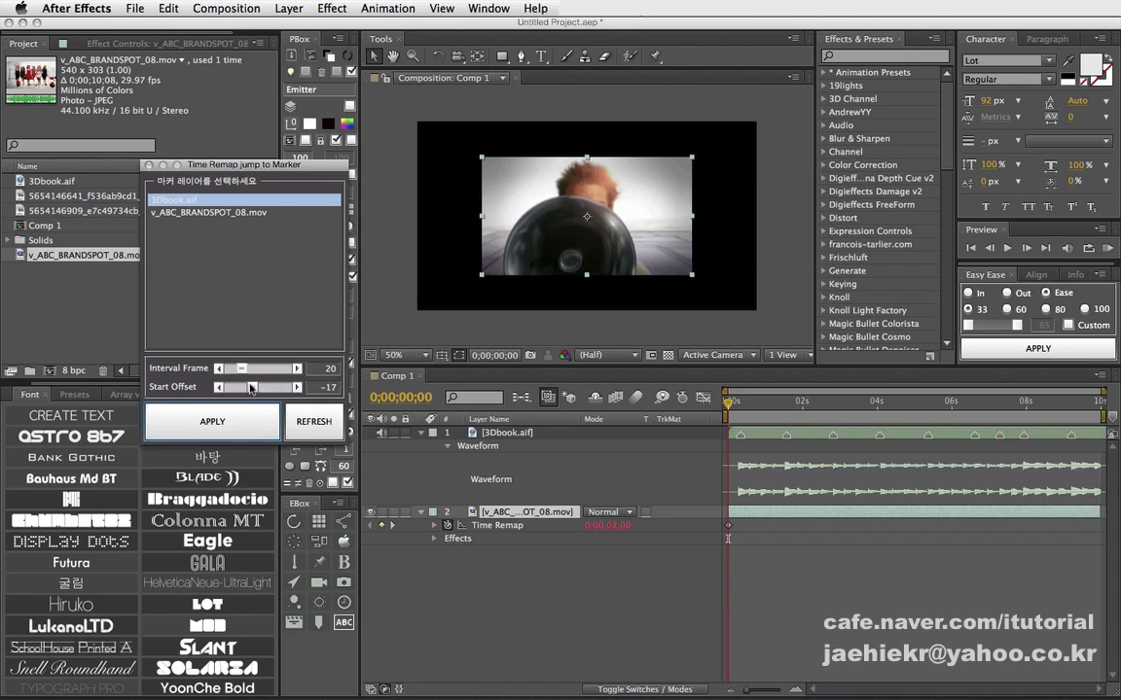
left_click(253, 420)
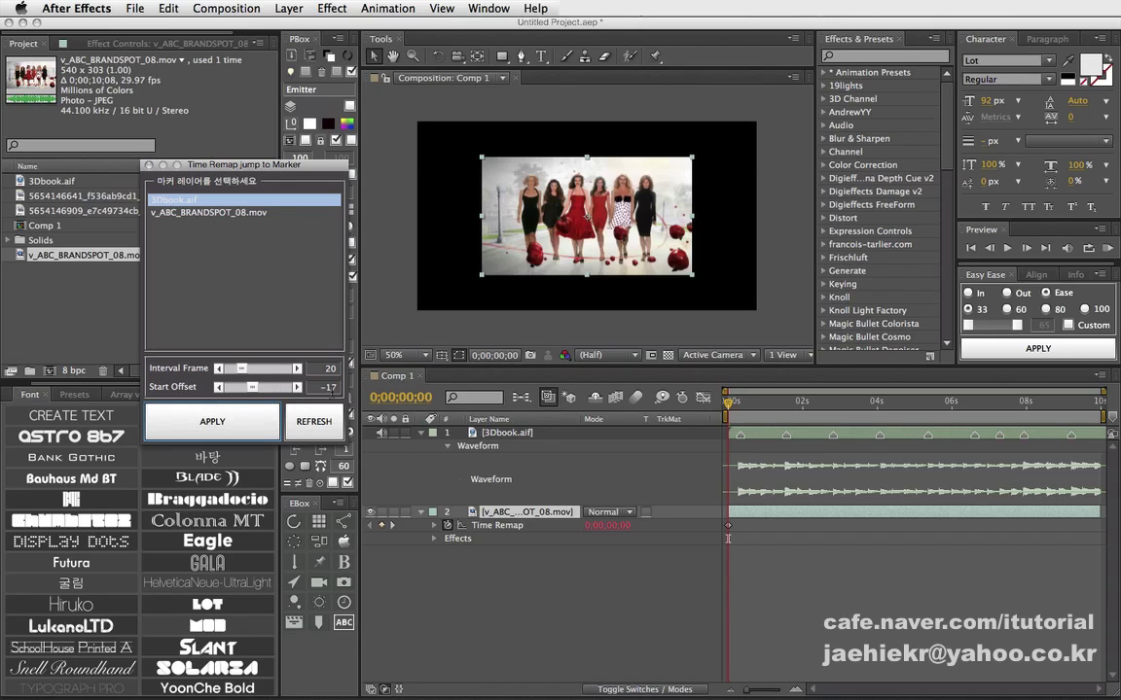
Step: Apply the marker time remap with Start Offset 3 and Interval Frame 38, and review how the clip jumps along the timeline
left_click_drag(252, 387, 258, 387)
left_click(224, 421)
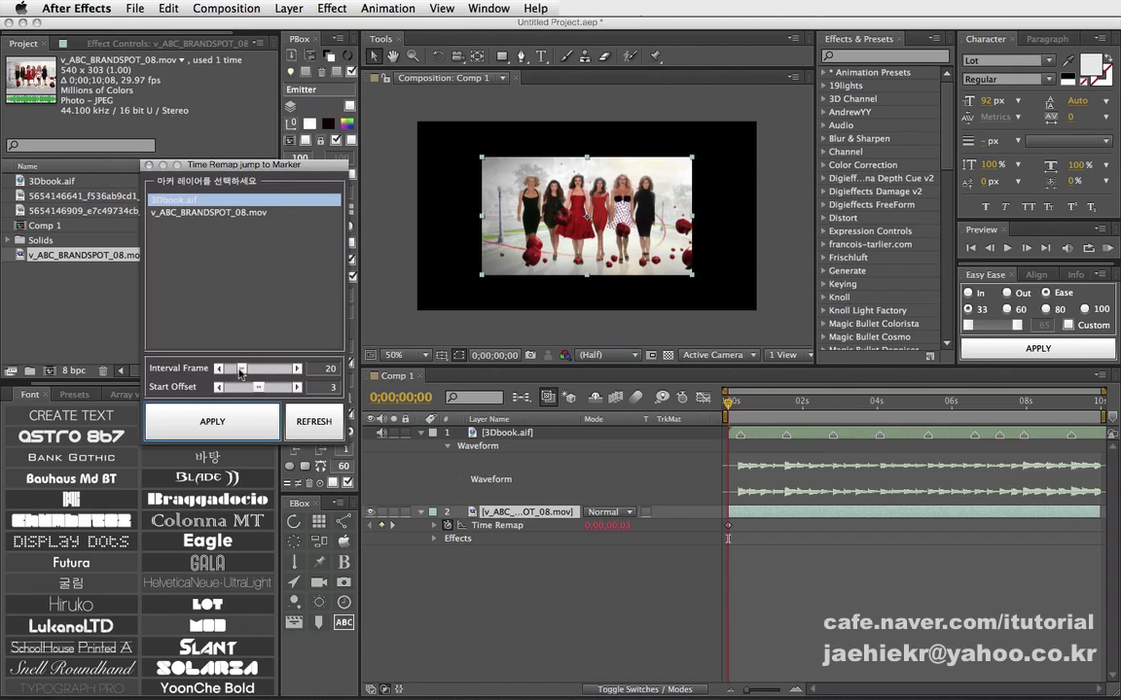
left_click_drag(240, 372, 252, 372)
left_click(1107, 248)
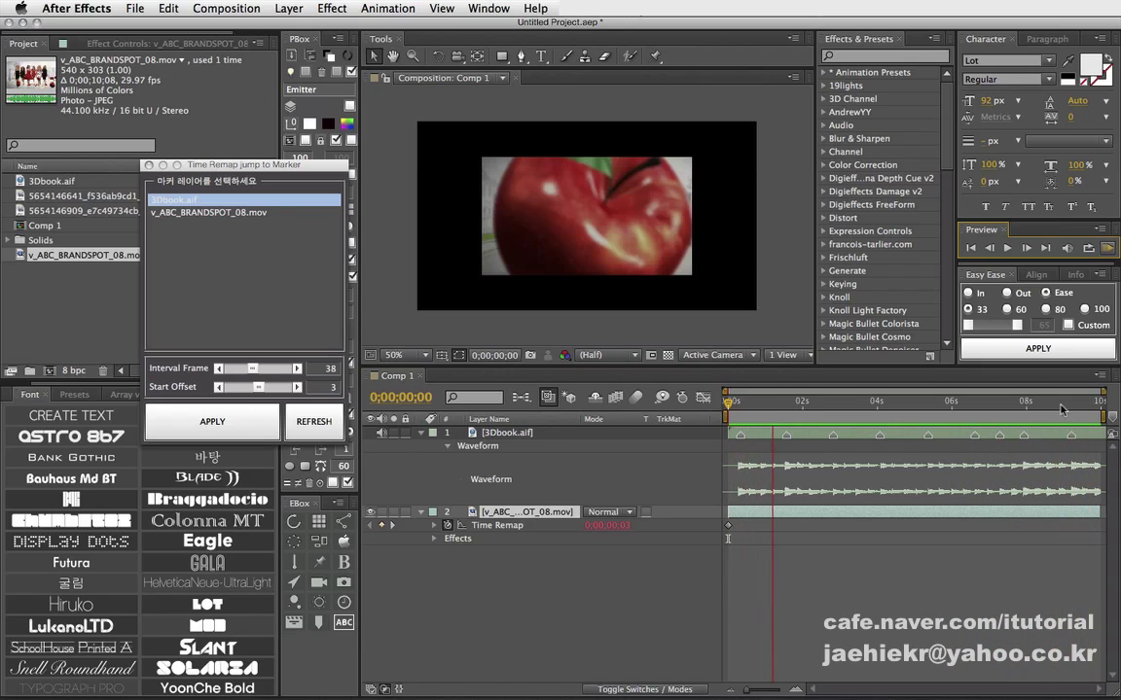
key("space")
left_click_drag(1015, 406, 1063, 406)
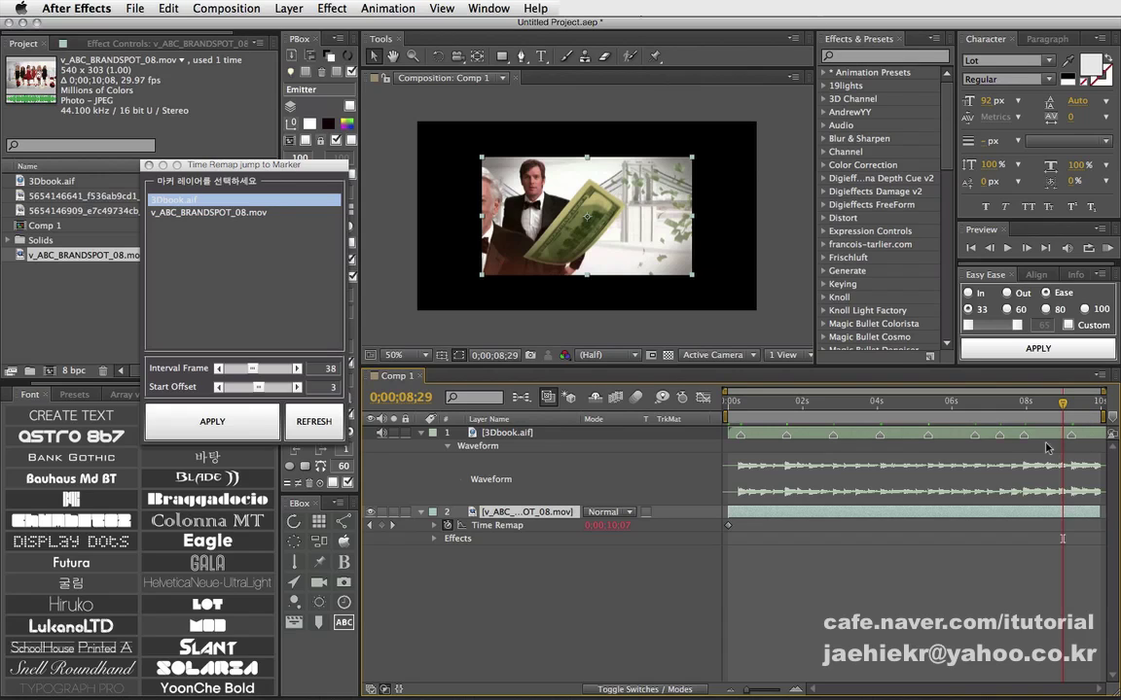
left_click_drag(1057, 401, 950, 402)
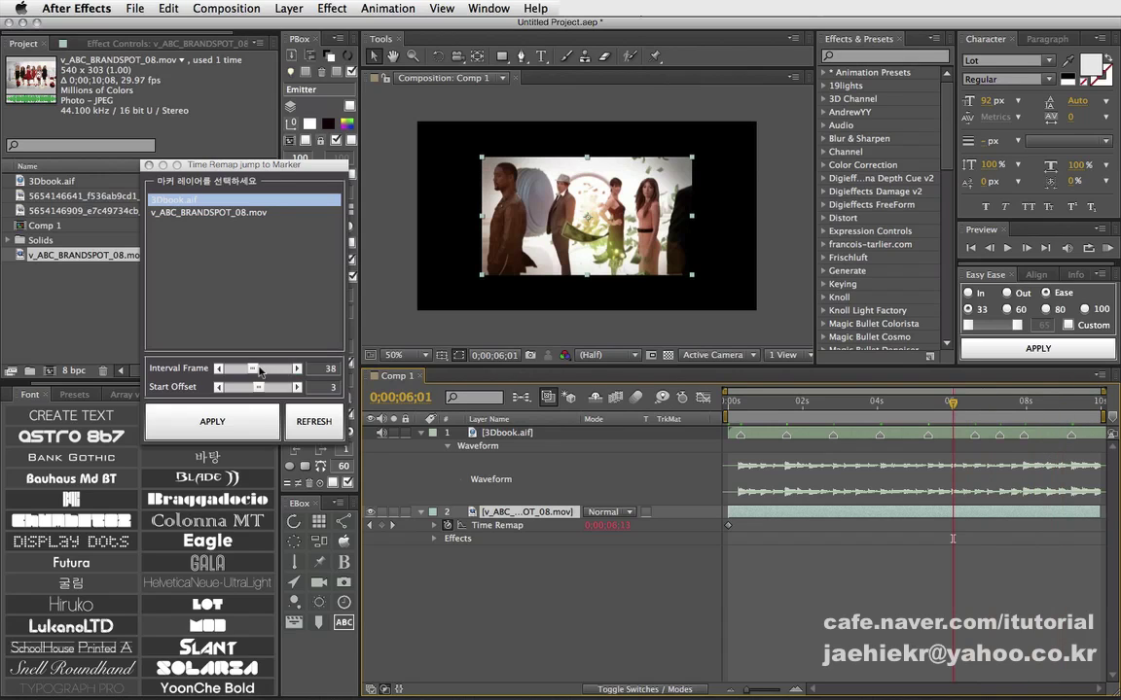
Step: Apply the marker time remap with Interval Frame 29 and scrub back to 0;00;00;29
left_click_drag(254, 370, 248, 370)
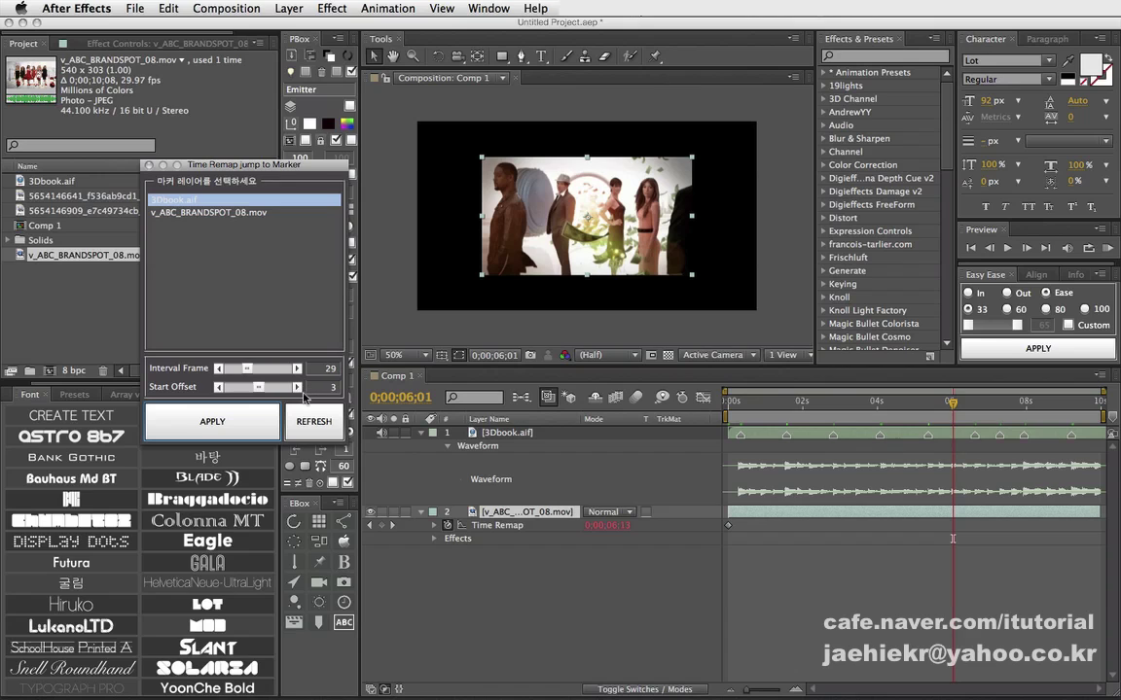
key("Return")
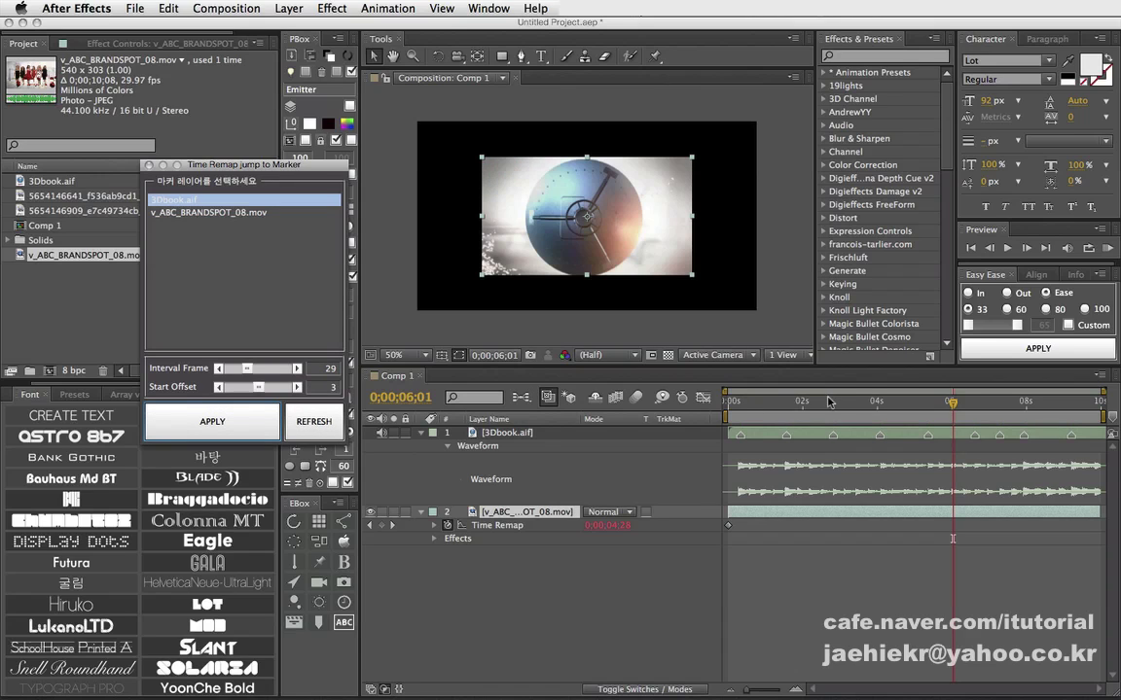
left_click_drag(829, 402, 763, 403)
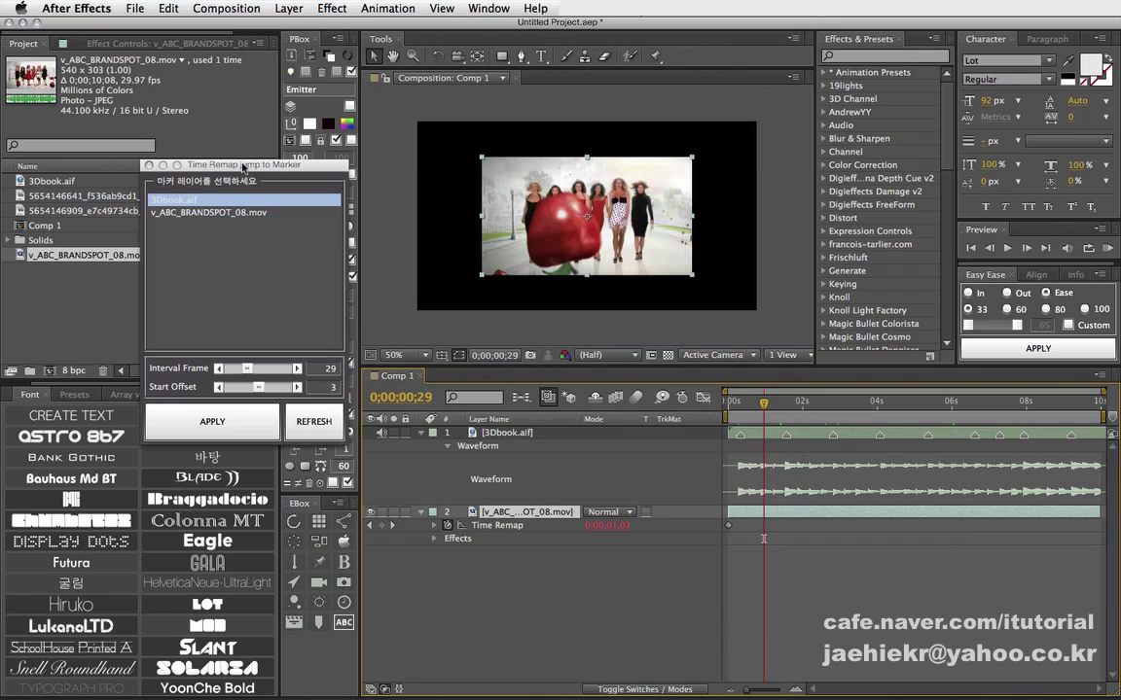
Step: Close the Time Remap jump to Marker window and remove time remapping from the video layer
left_click_drag(243, 167, 179, 160)
left_click(90, 161)
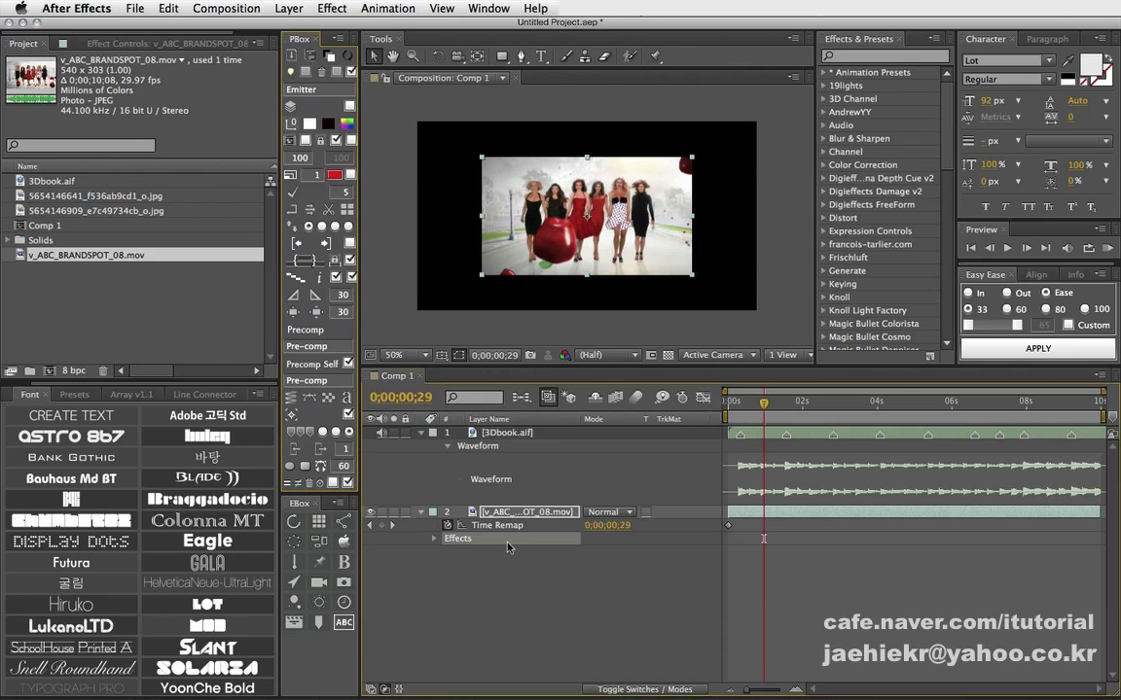
left_click(448, 525)
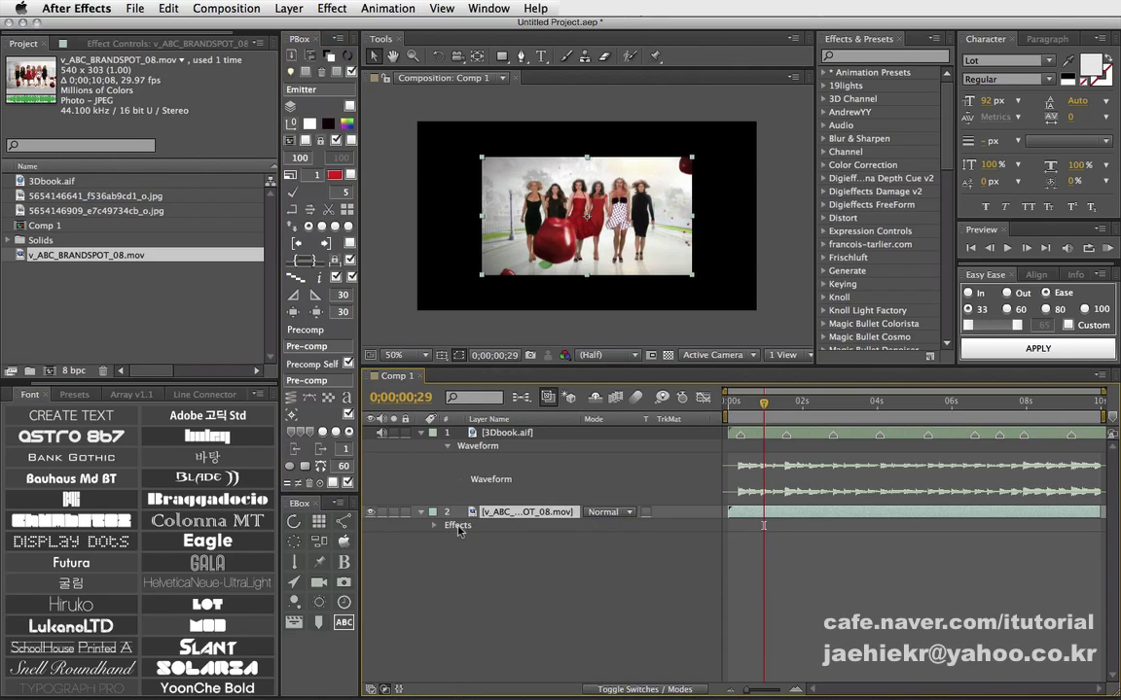
Step: Collapse the audio and video layers and duplicate the v_ABC_BRANDSPOT_08.mov layer three times
left_click(423, 513)
left_click(422, 433)
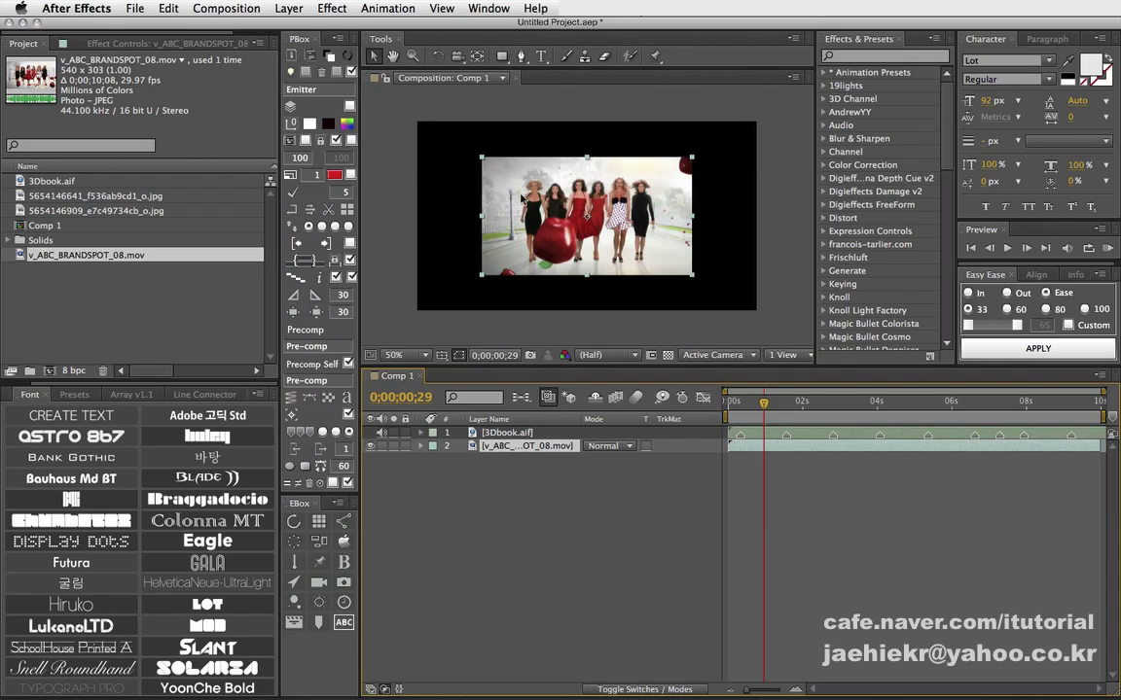
key("super+d")
key("super+d")
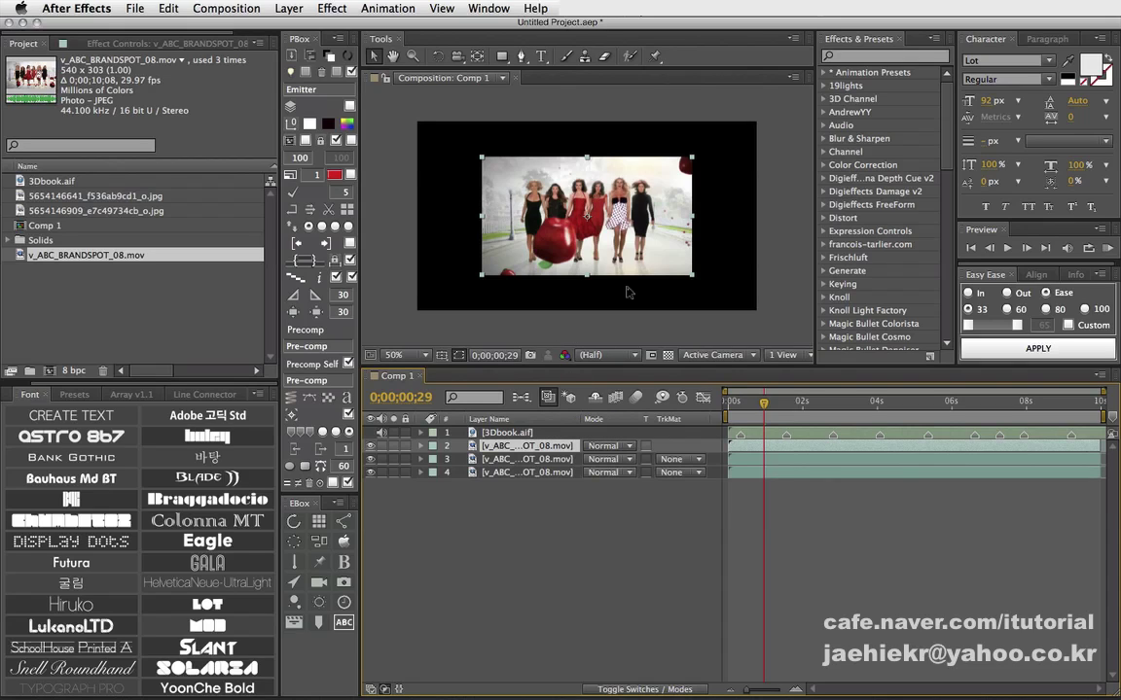
key("super+d")
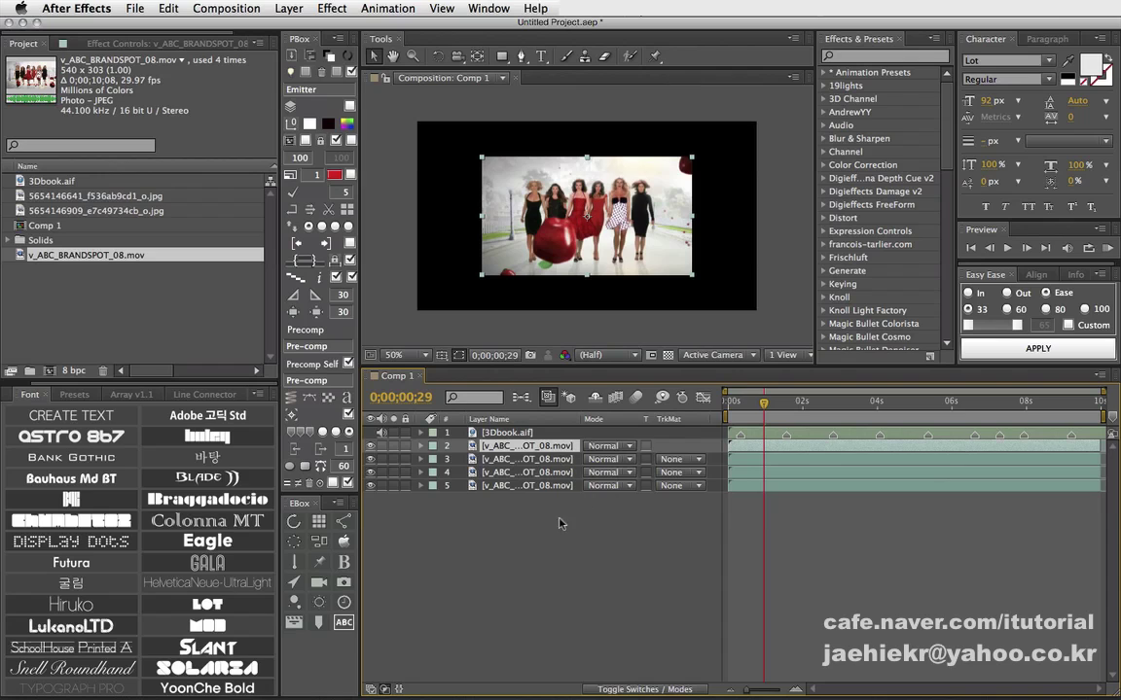
Step: Apply the Layer Repetition rig to all four video layers and set the Start Min Index of Repeater Controls to 3
left_click_drag(491, 521, 462, 438)
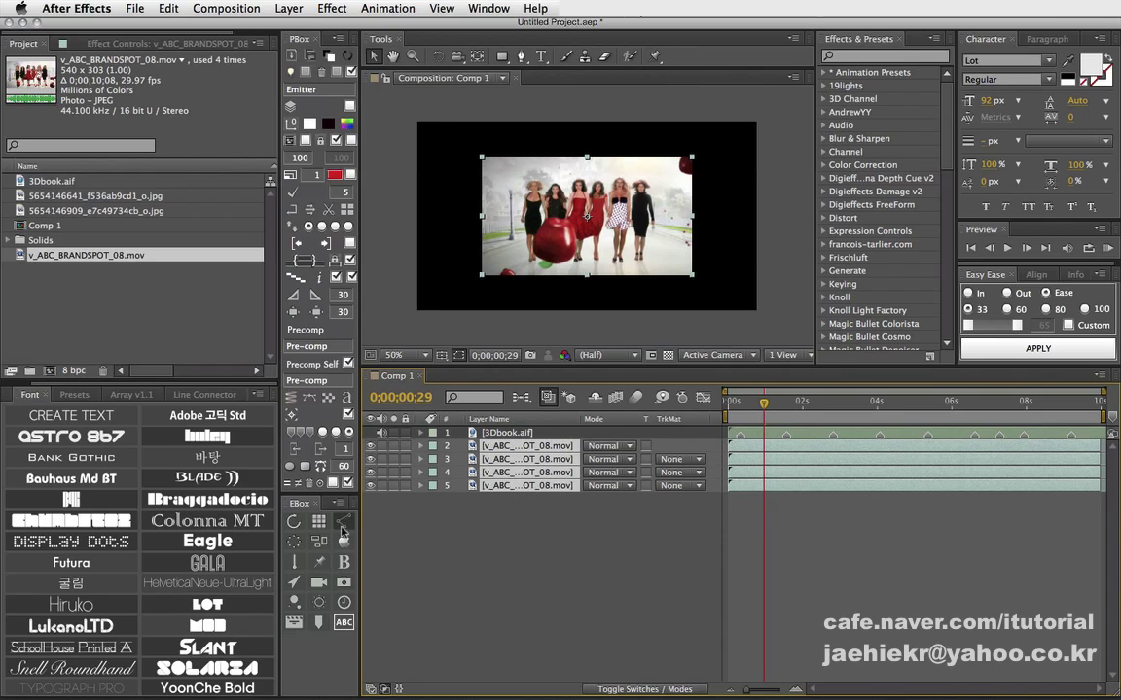
left_click(320, 523)
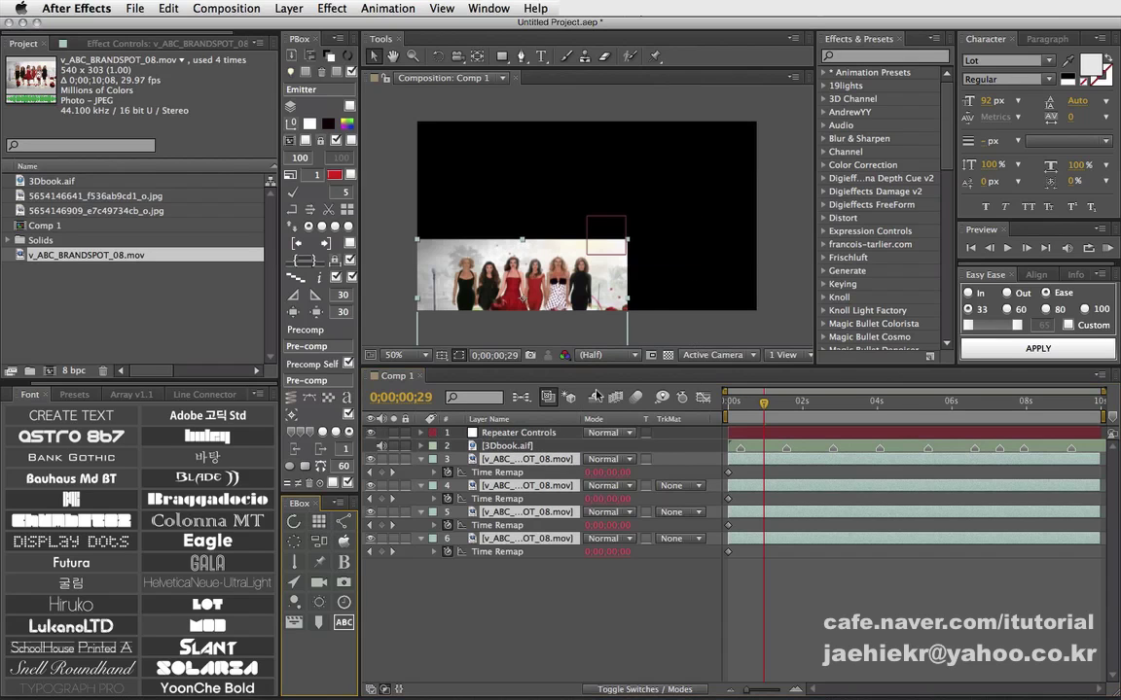
left_click(143, 44)
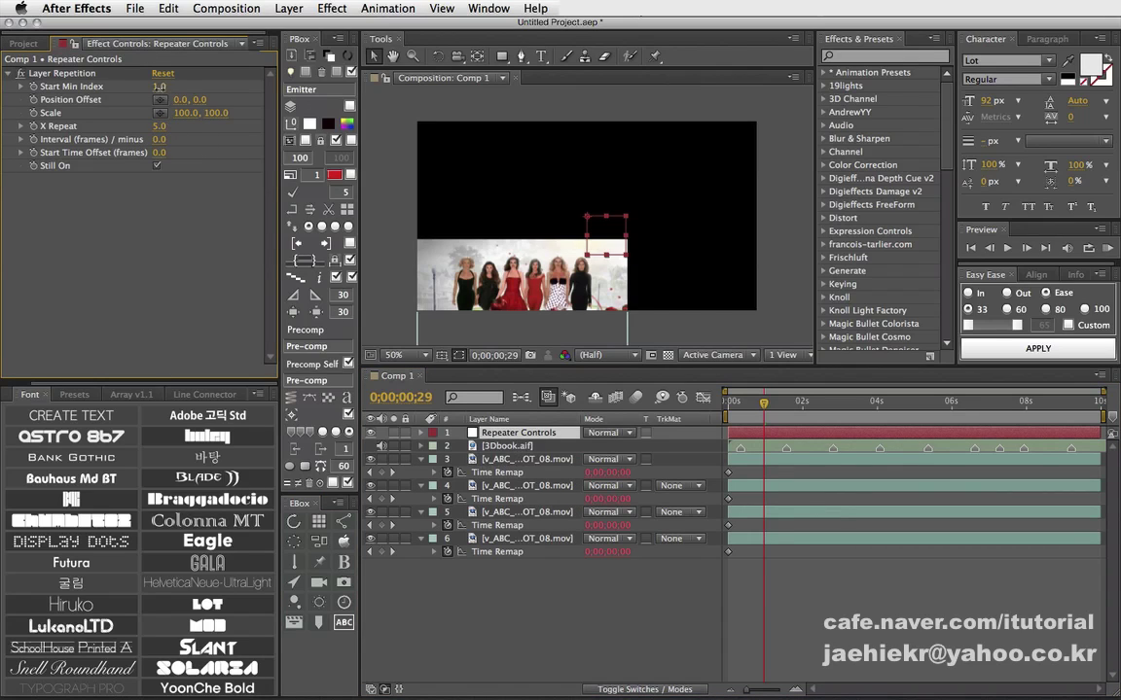
left_click(159, 86)
key("Return")
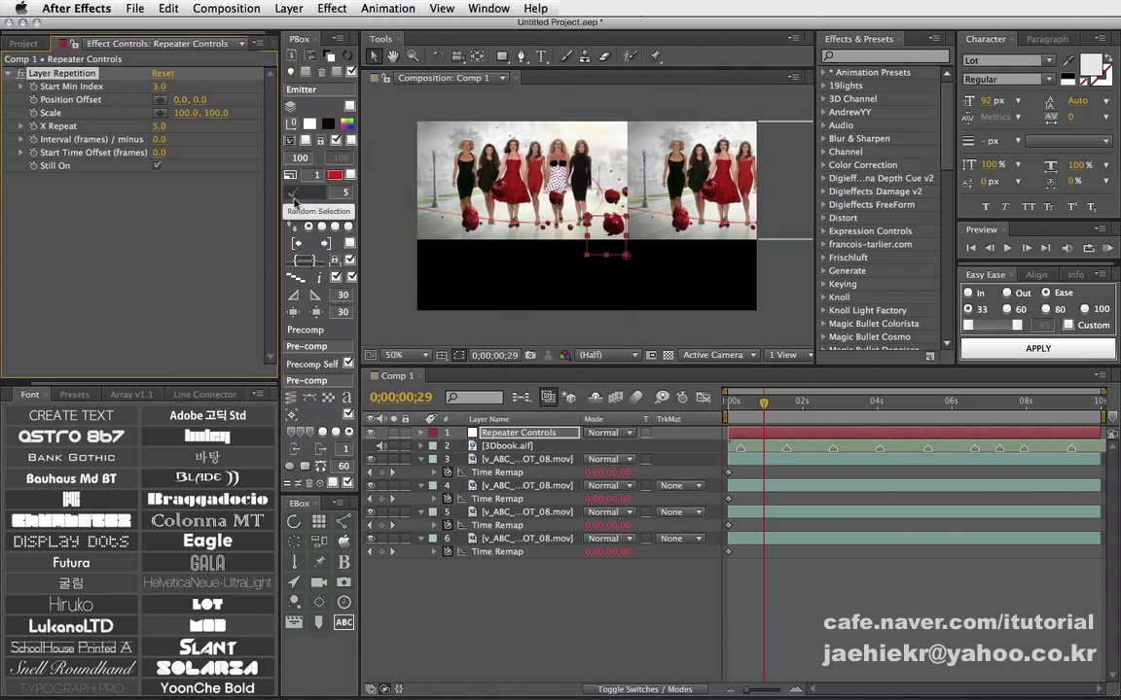
Step: Set the Layer Repetition scale on Repeater Controls to 30.0, 30.0
mouse_move(181, 113)
left_mouse_down()
mouse_move(157, 112)
mouse_move(167, 116)
left_mouse_up()
left_click(181, 113)
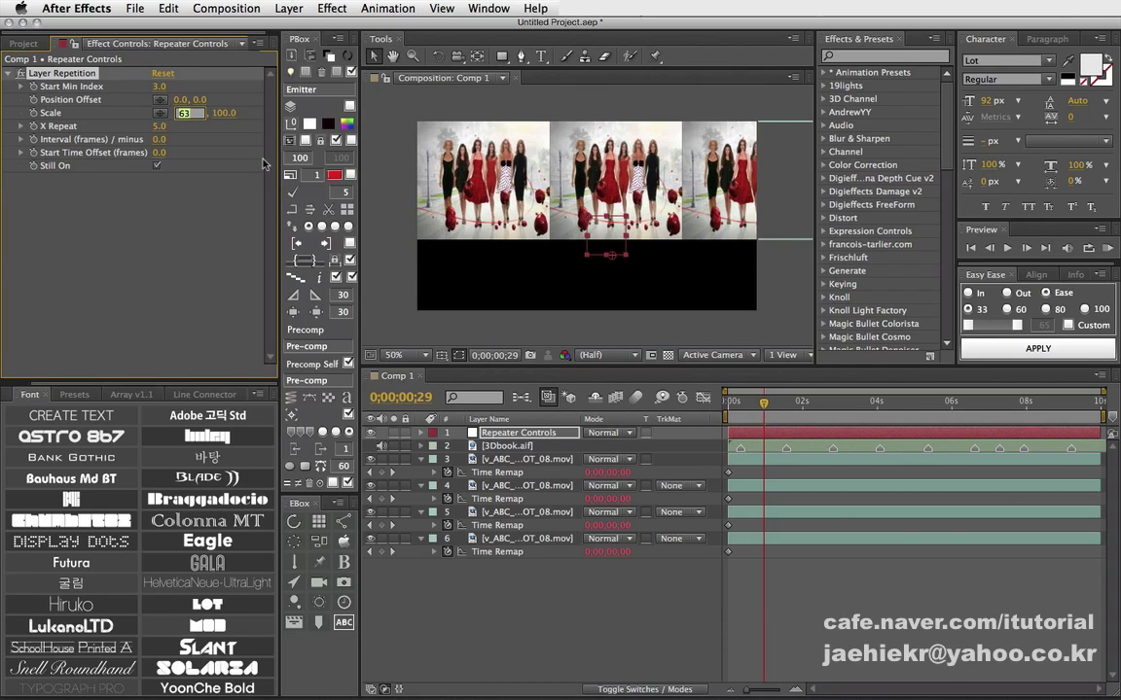
type("30")
key("Return")
left_click(209, 114)
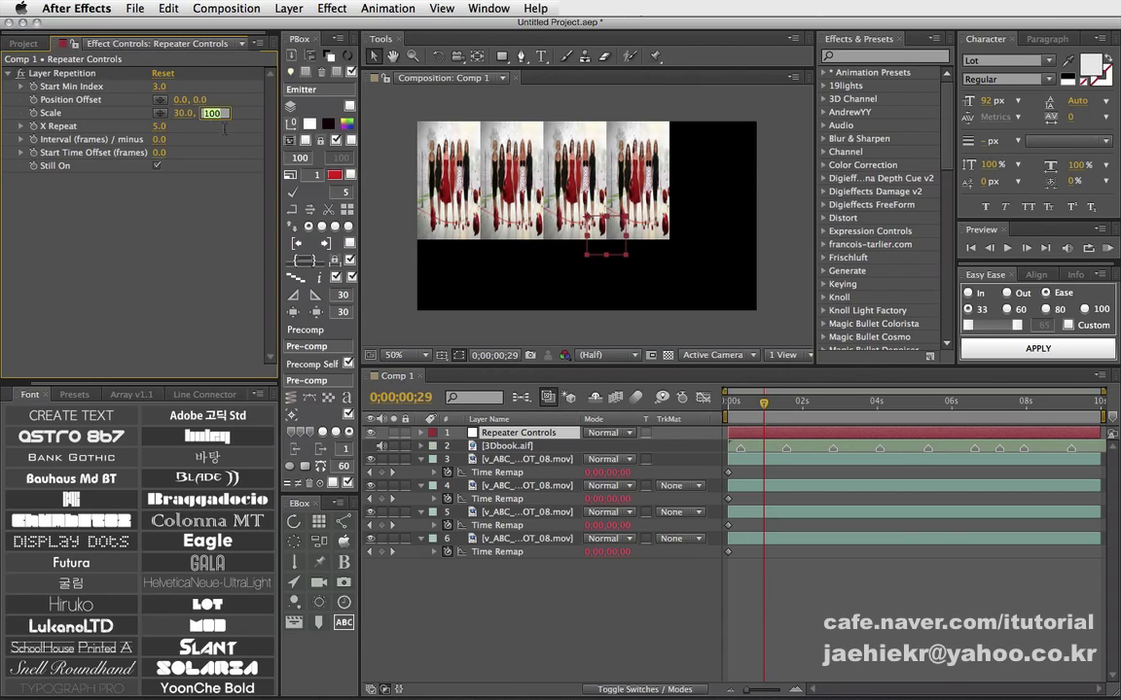
type("30")
key("Return")
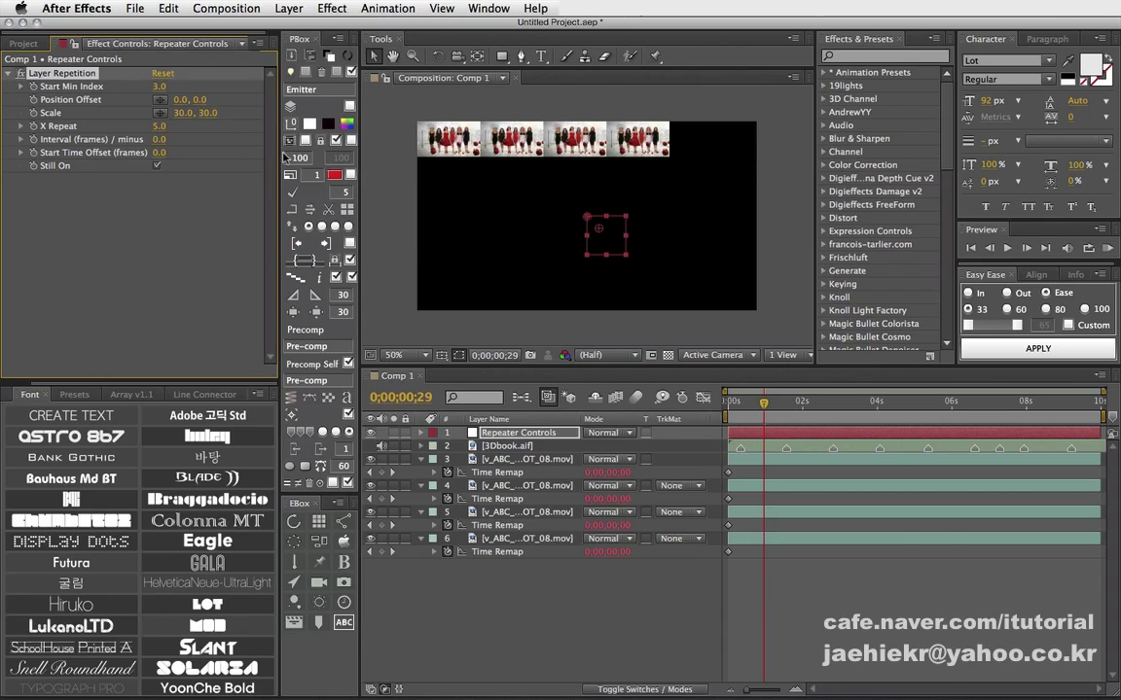
Step: Set the Layer Repetition position offset to 117.0, 174.0 and widen the composition viewer so the whole clip row fits
left_click_drag(175, 99, 302, 93)
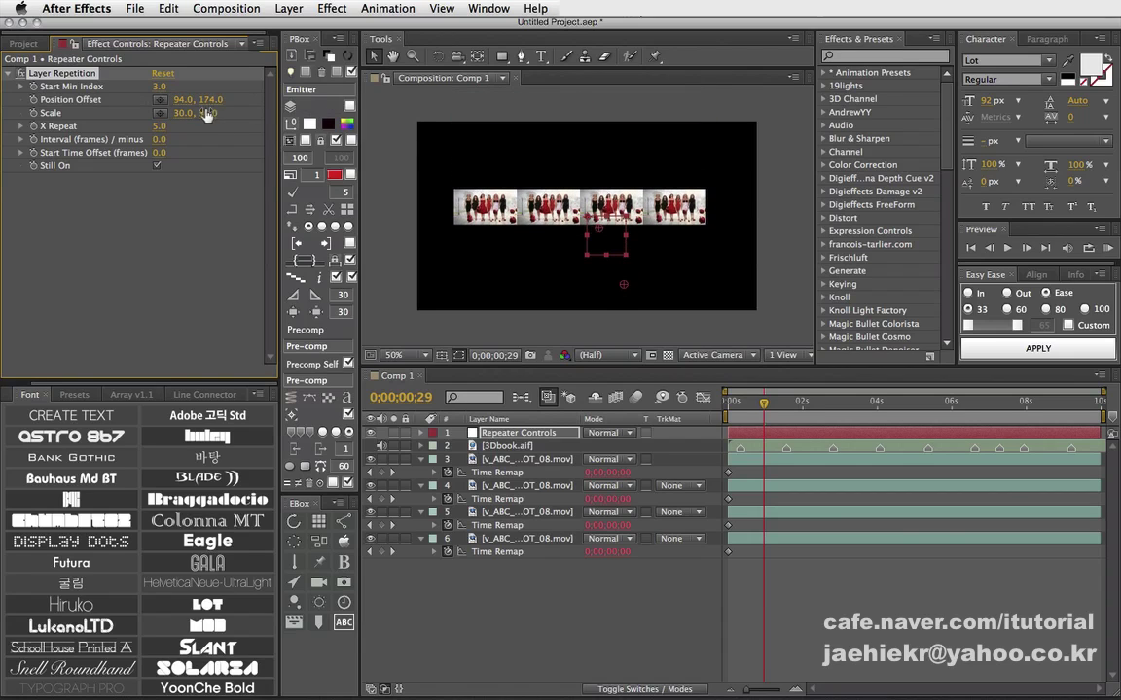
left_click_drag(185, 100, 202, 100)
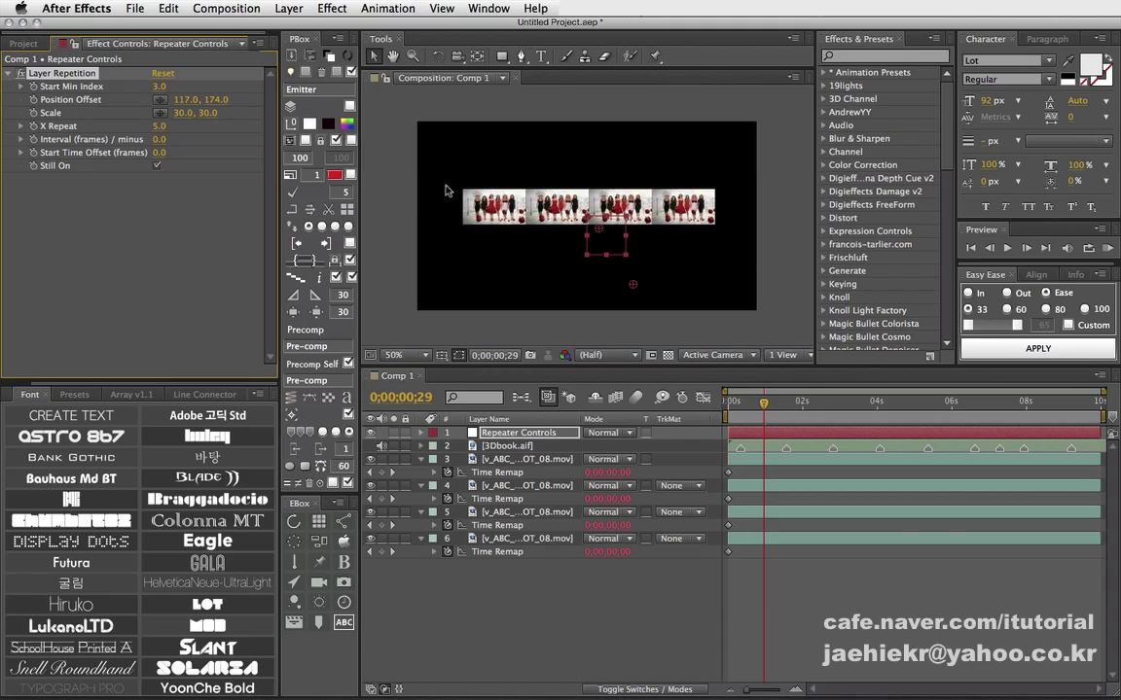
scroll(562, 205, "up", 1)
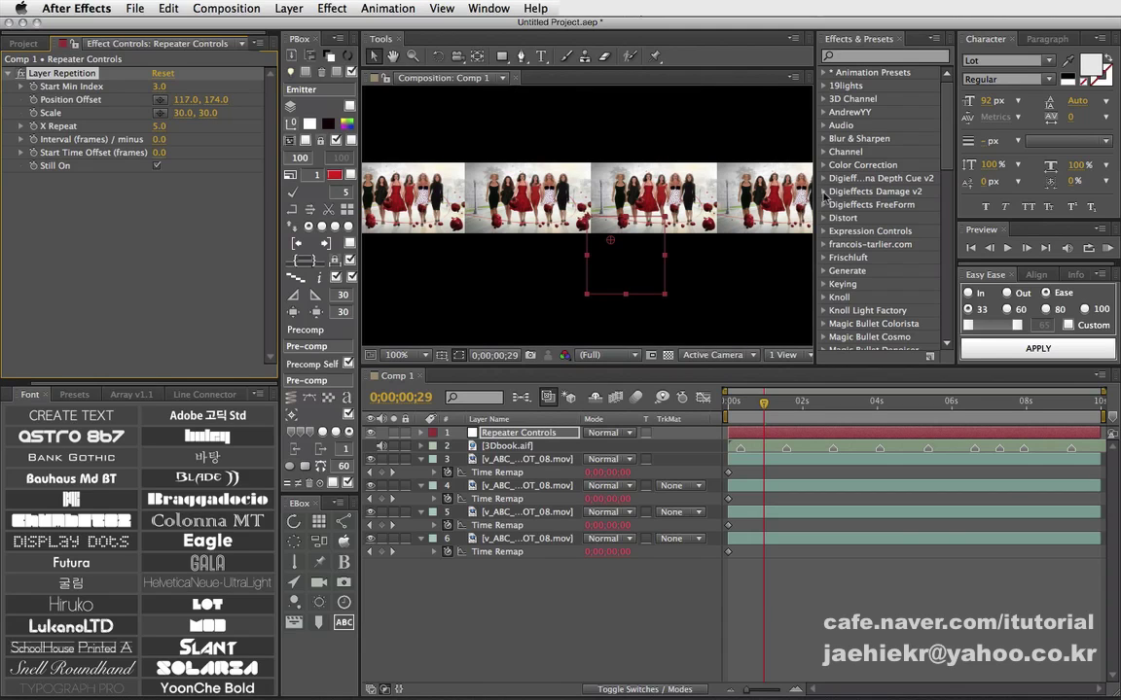
left_click_drag(816, 192, 911, 254)
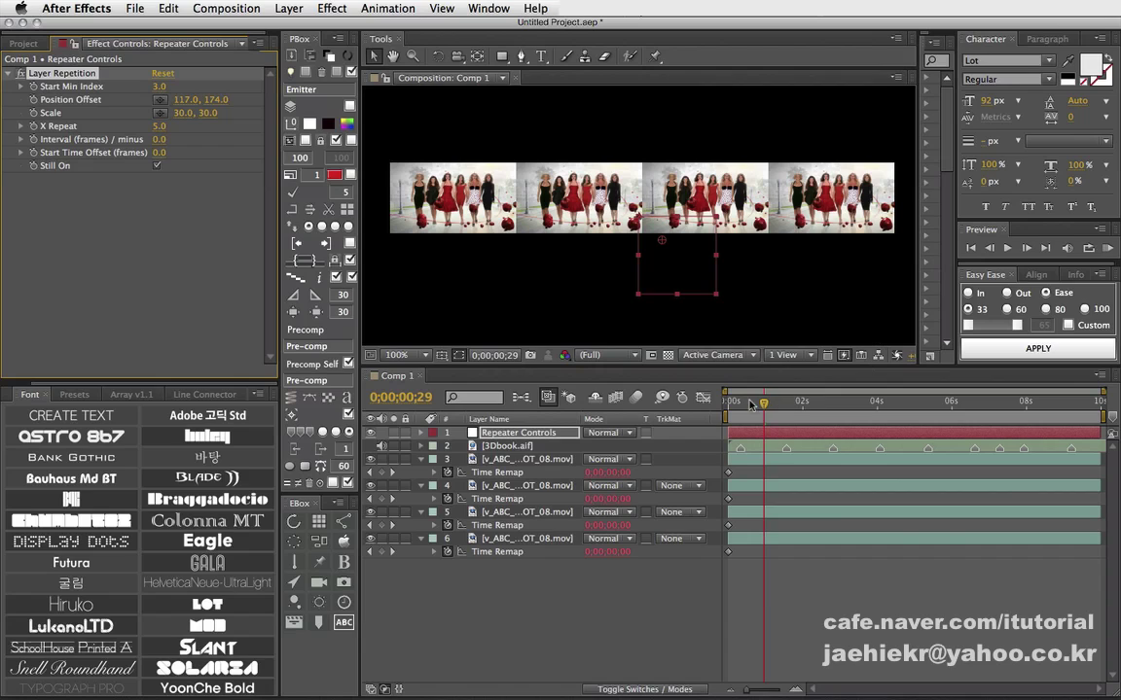
Step: Disable Still On in Layer Repetition and scrub the timeline to 0;00;01;05 to check the clips' playback
left_click_drag(749, 406, 788, 405)
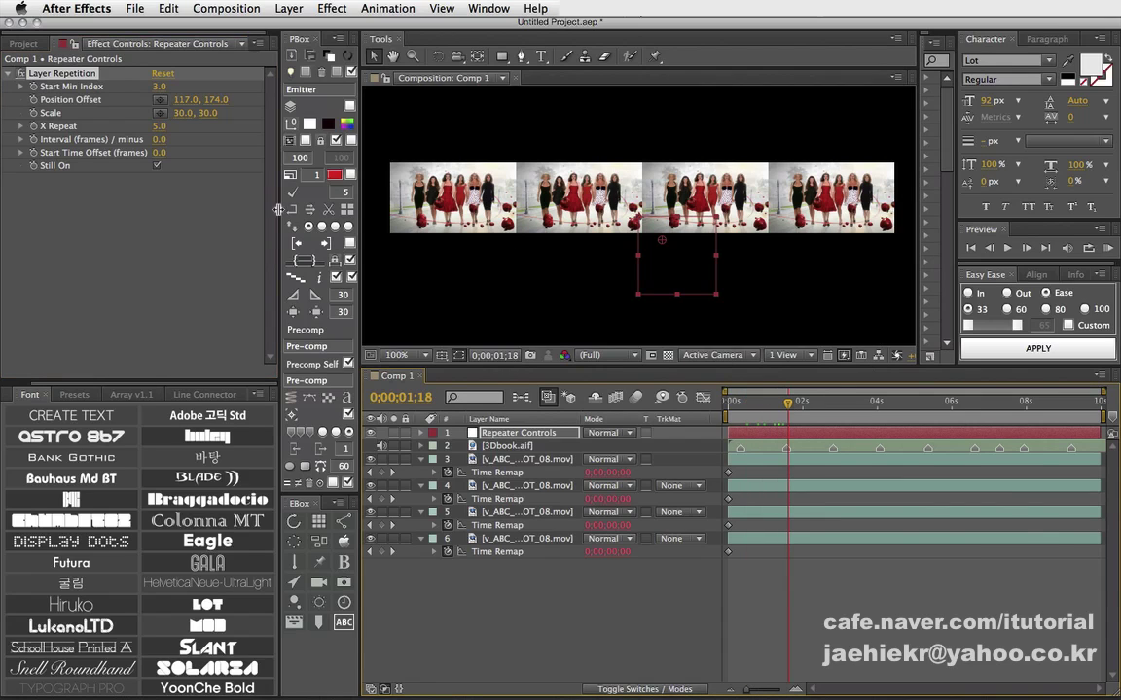
left_click(155, 168)
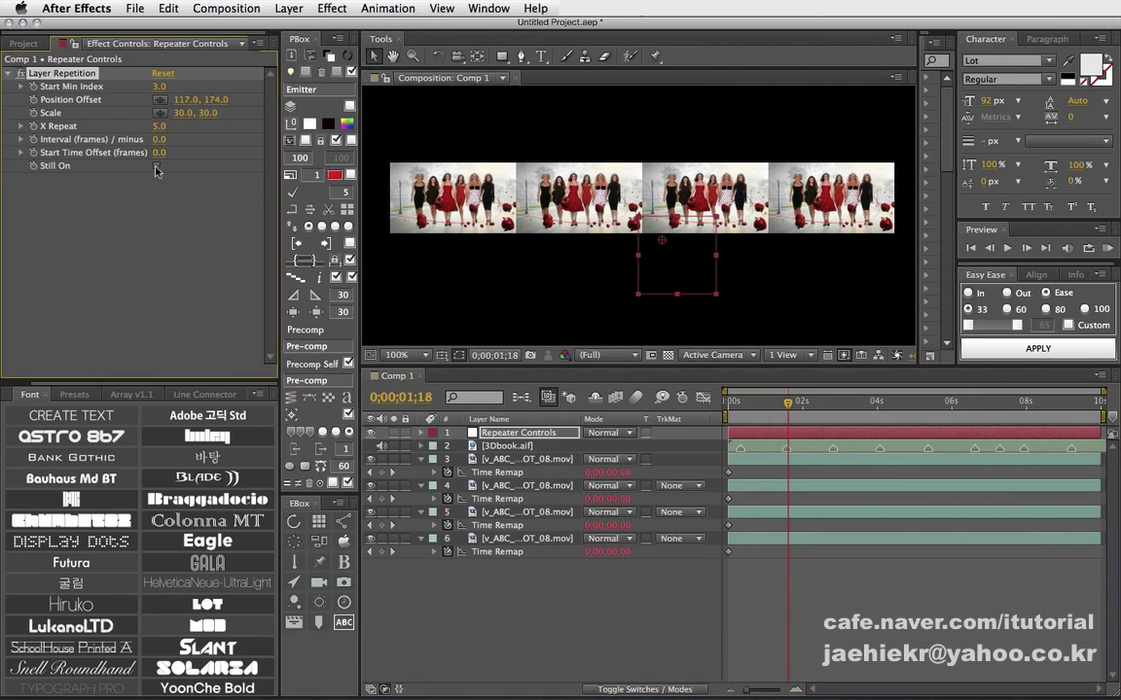
left_click(758, 405)
mouse_move(761, 406)
left_mouse_down()
mouse_move(829, 409)
mouse_move(771, 409)
left_mouse_up()
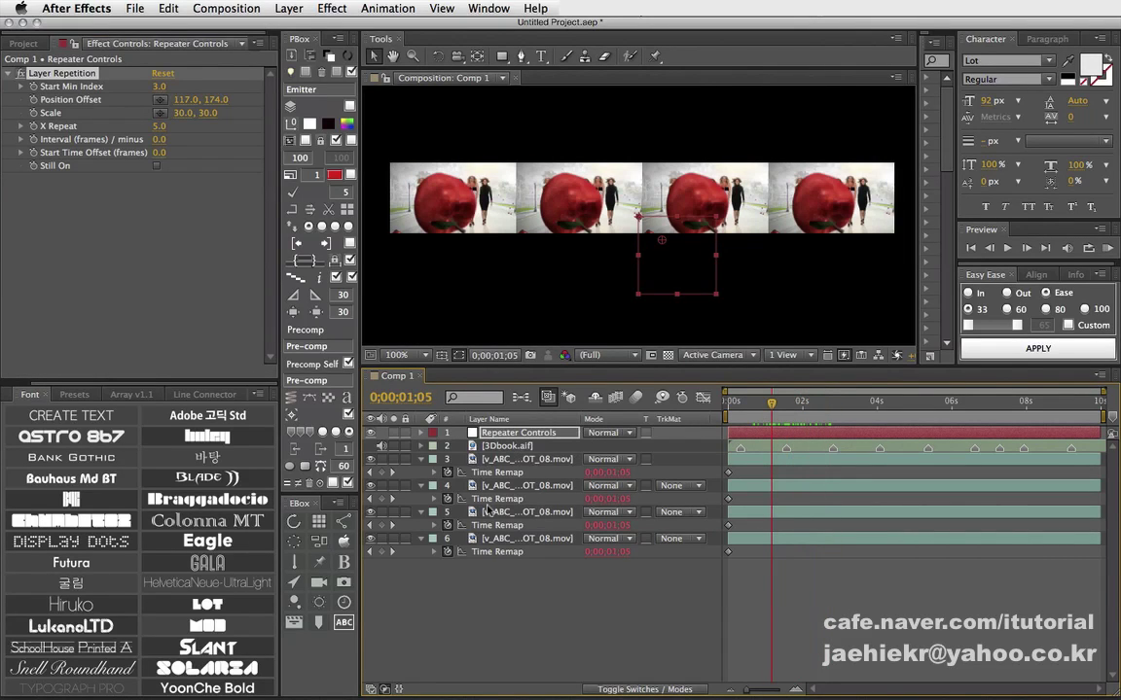
Step: Collapse the Time Remap properties of the four v_ABC_BRANDSPOT_08.mov layers
left_click(421, 459)
left_click(422, 472)
left_click(421, 486)
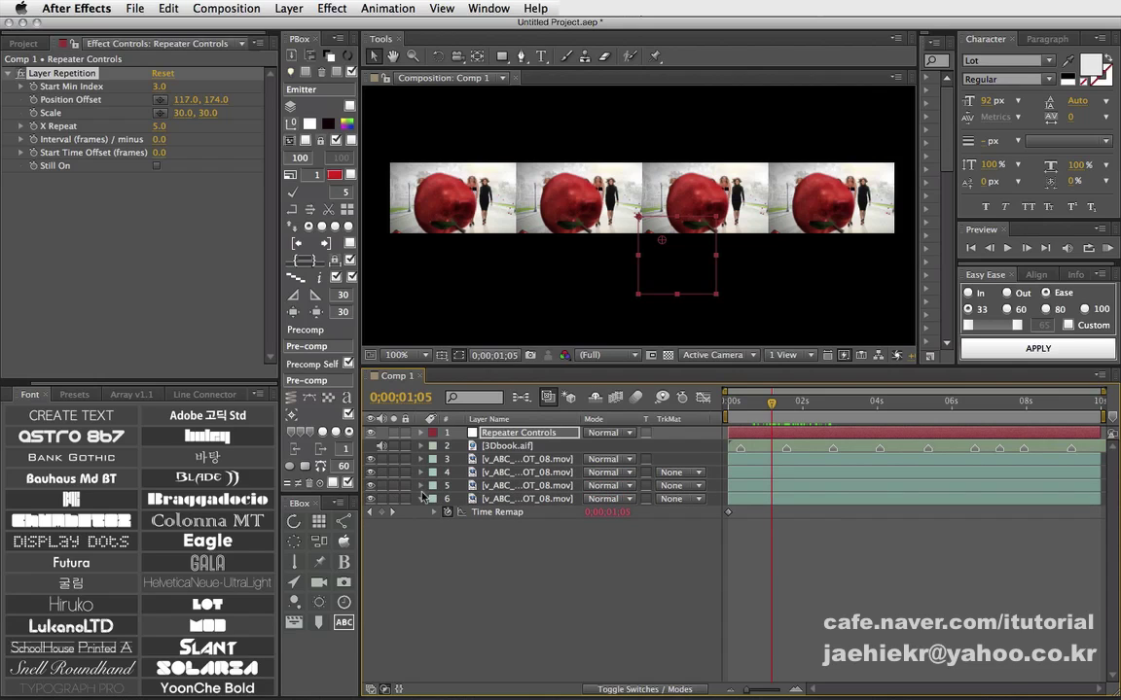
left_click(422, 499)
Step: Apply Time Remap jump to Marker to all four video layers, using 3Dbook.aif as marker layer with Interval Frame 10 and Start Offset 0
left_click_drag(573, 543, 514, 461)
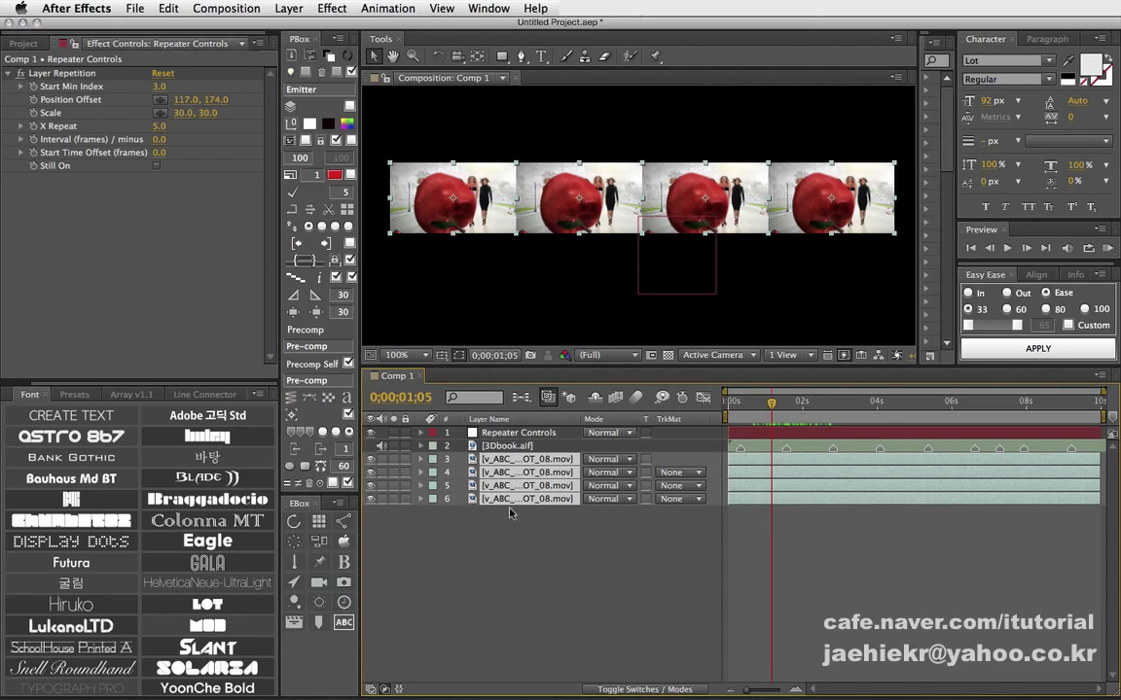
left_click(345, 607)
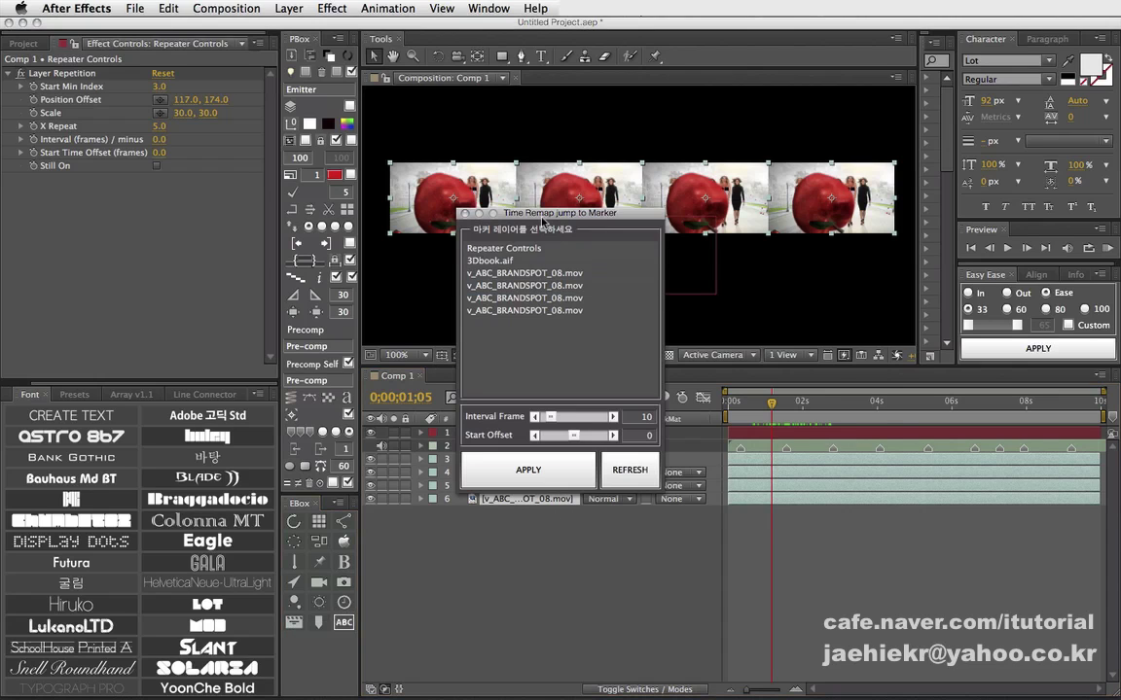
left_click_drag(491, 201, 167, 202)
left_click(154, 240)
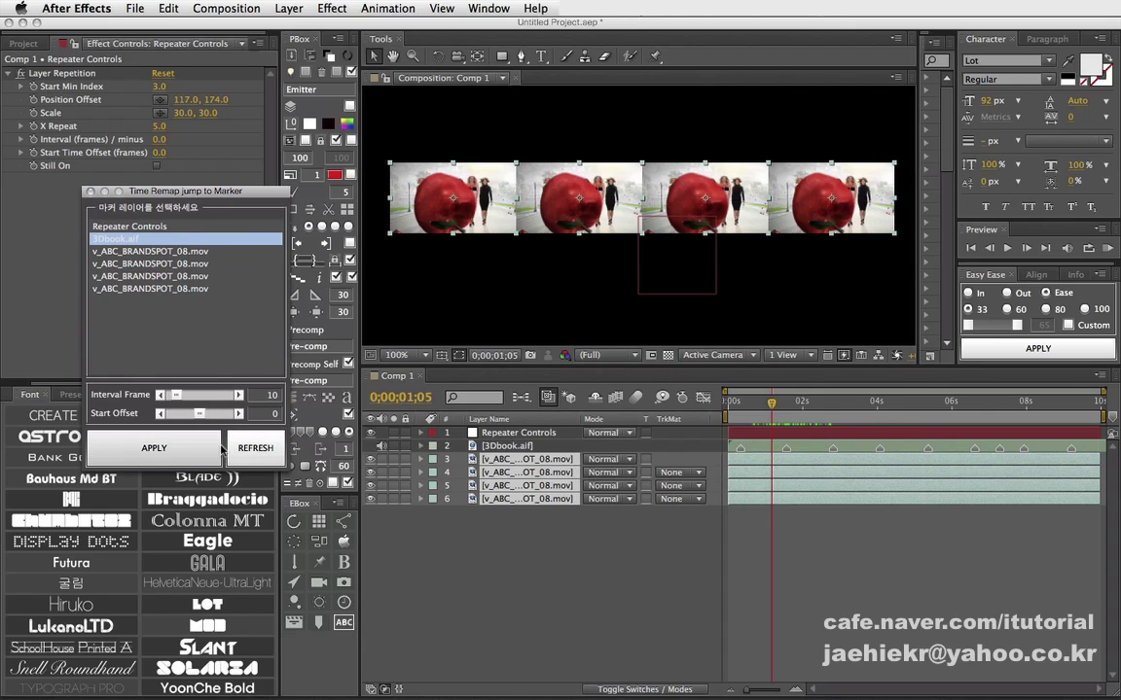
left_click(190, 455)
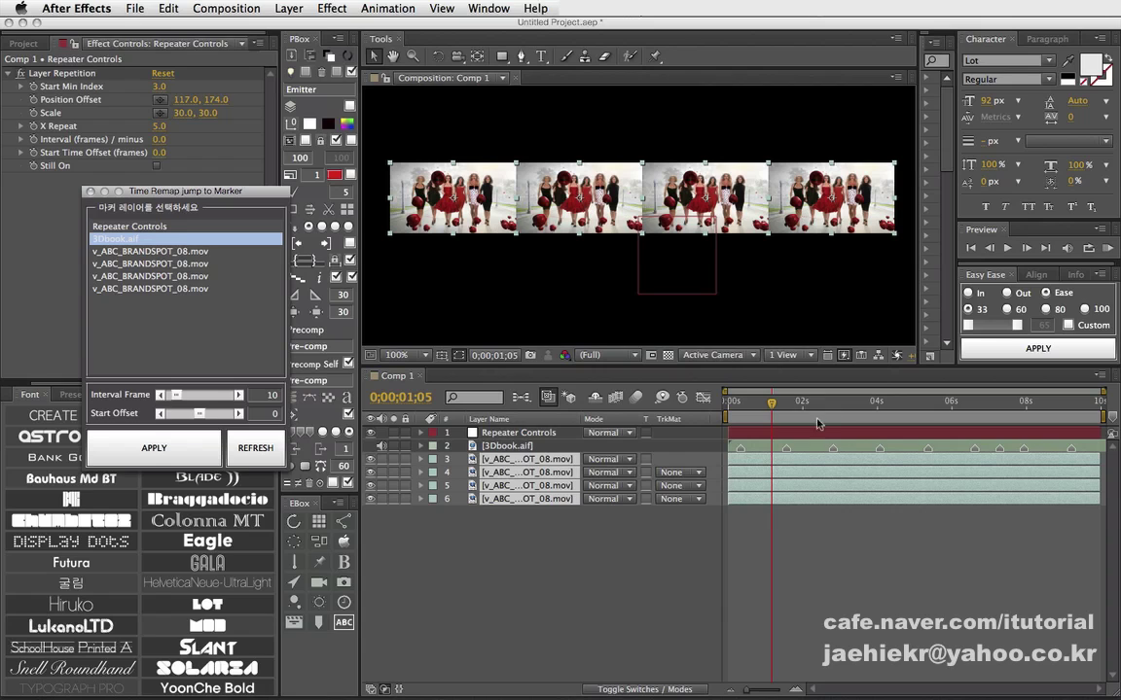
Step: Run a RAM preview of the marker-synced clips and scrub to 0;00;01;02
left_click_drag(763, 407, 747, 406)
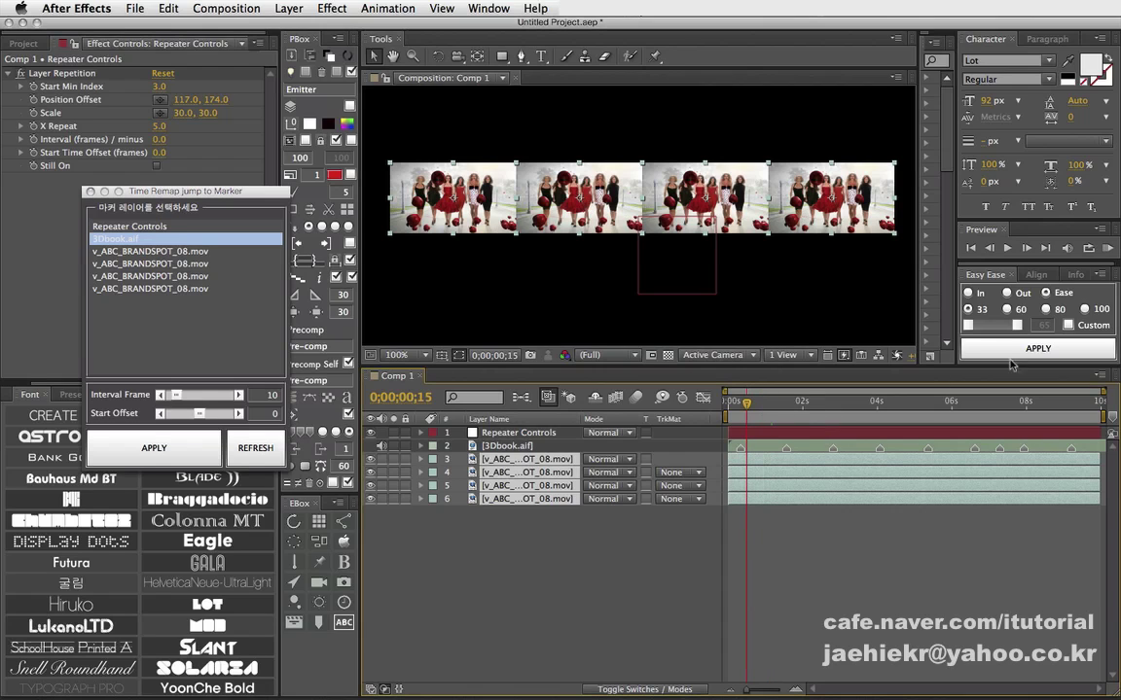
left_click(1108, 249)
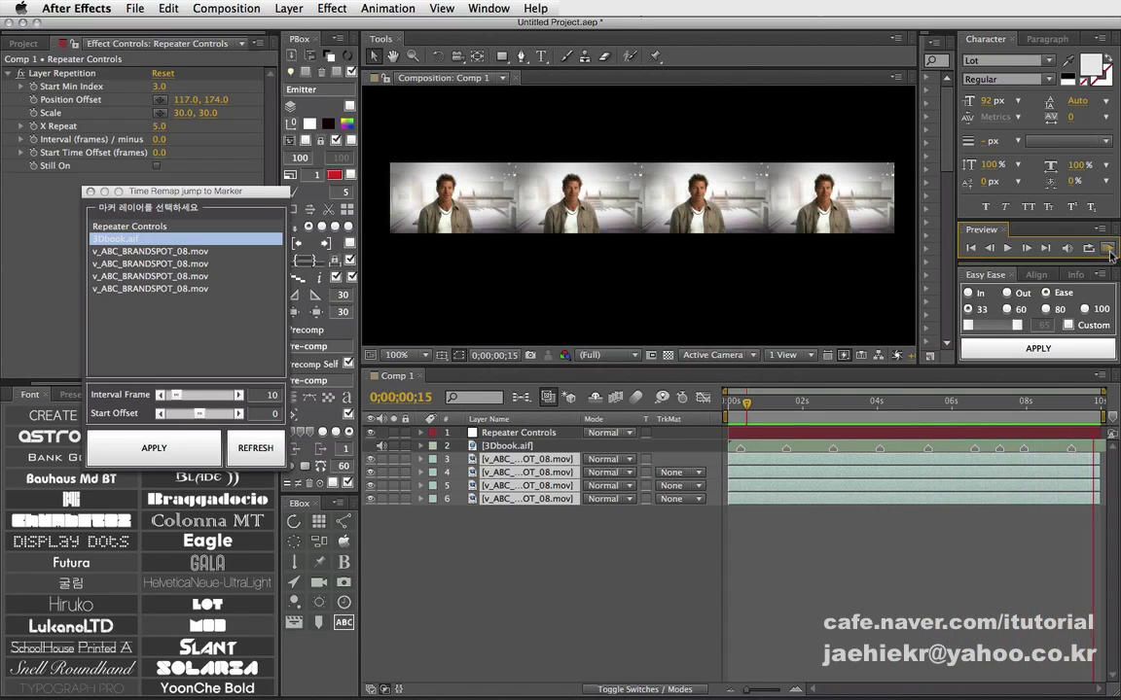
left_click(1108, 250)
left_click_drag(754, 402, 768, 404)
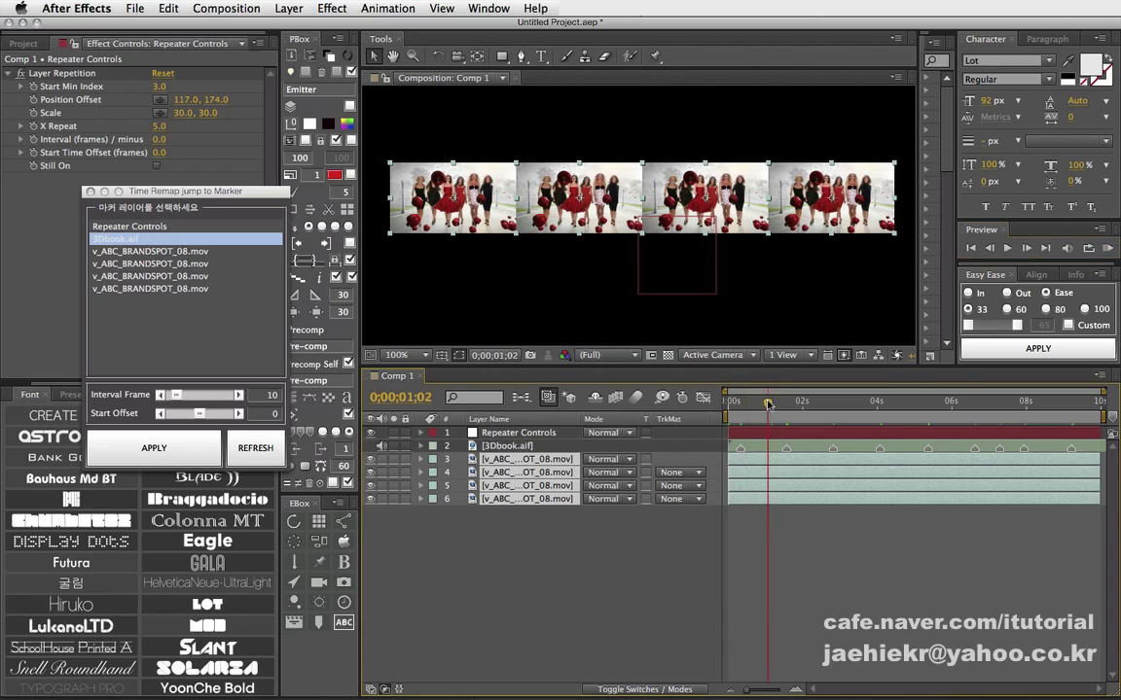
Step: Apply the marker time remap to video layer 4 alone with Interval Frame 19
left_click(495, 538)
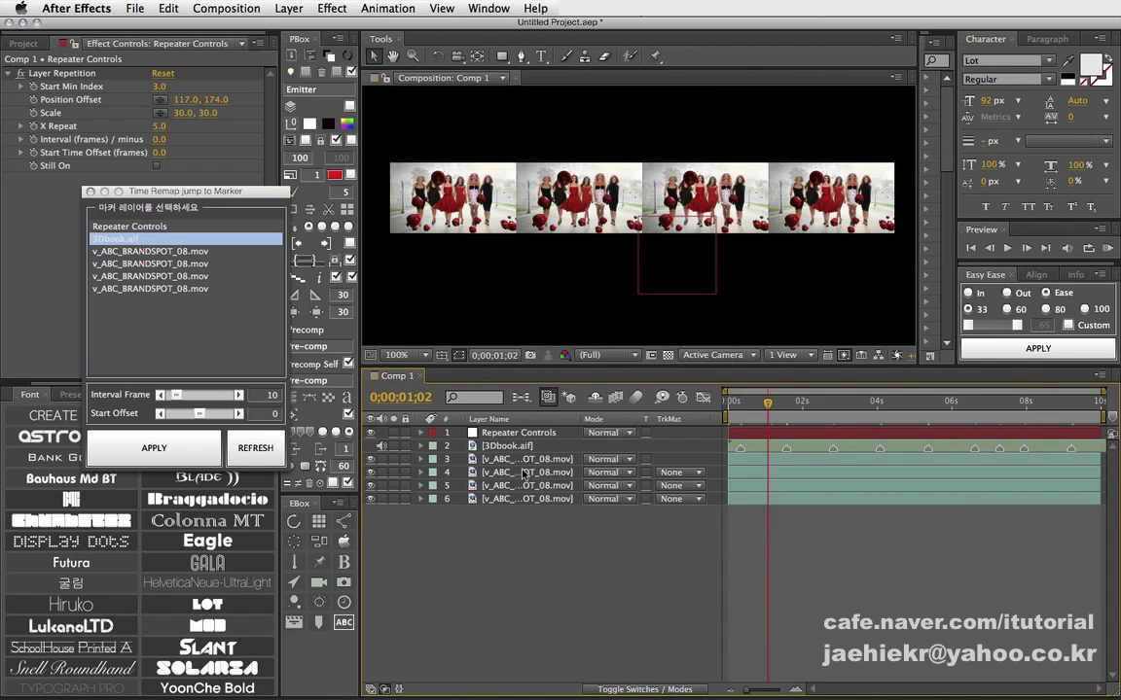
left_click(524, 473)
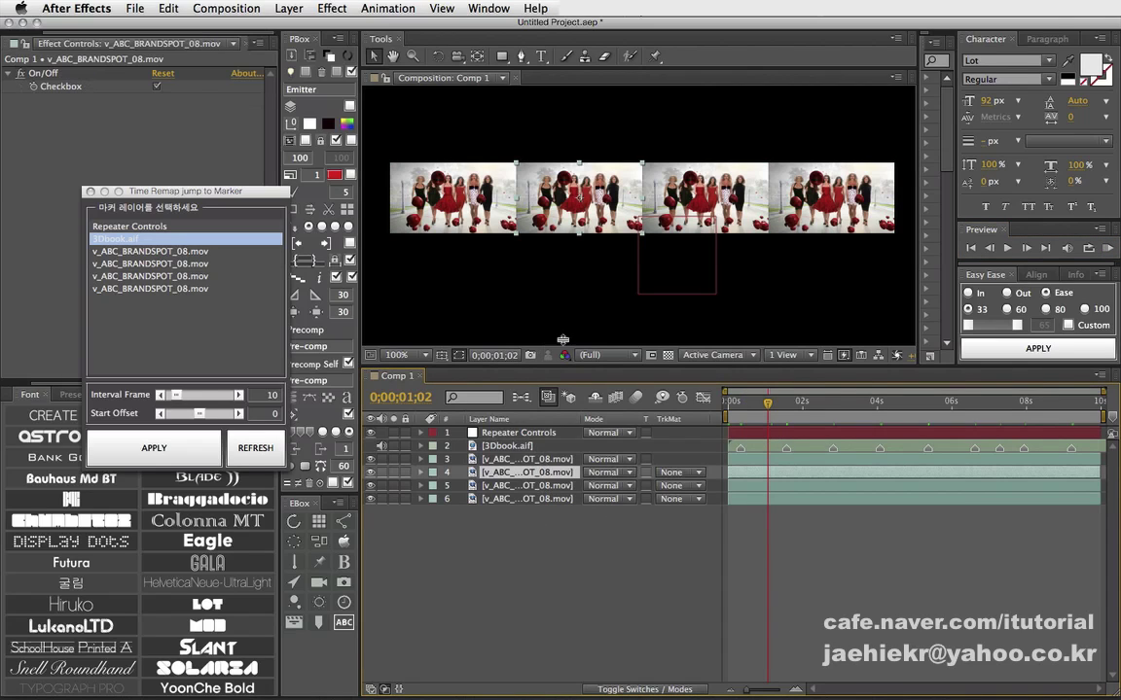
left_click_drag(175, 396, 182, 396)
left_click(173, 447)
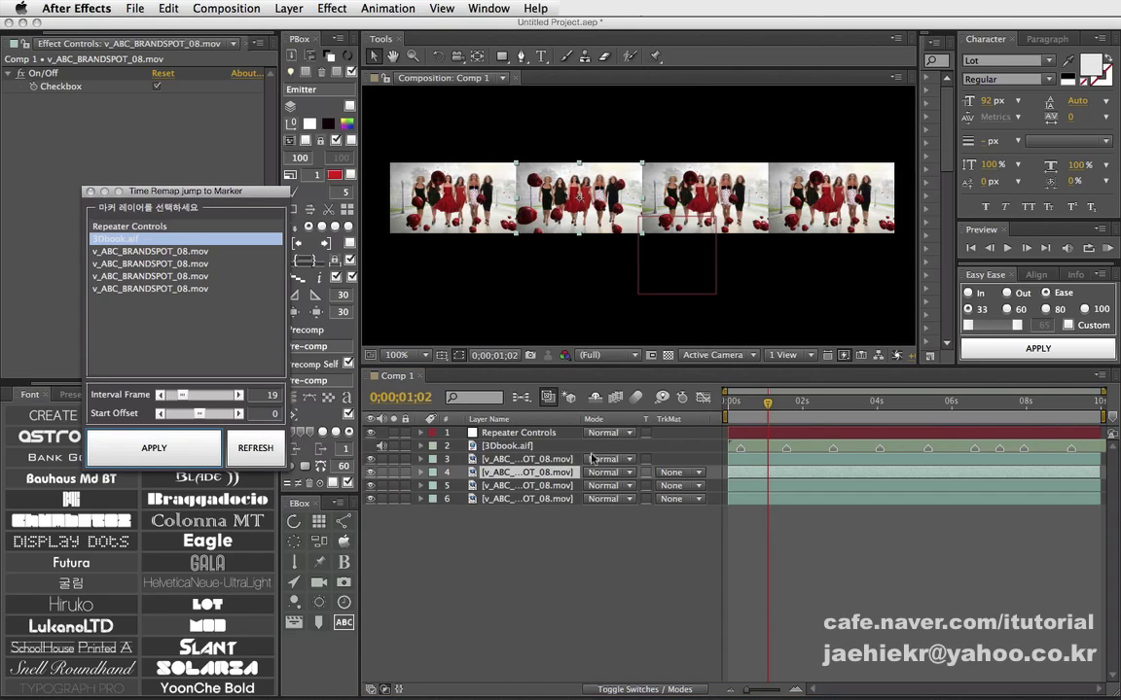
Step: Apply the marker time remap to video layer 5 with Interval Frame 30 and Start Offset 23
left_click(541, 486)
left_click_drag(183, 396, 206, 414)
left_click(216, 446)
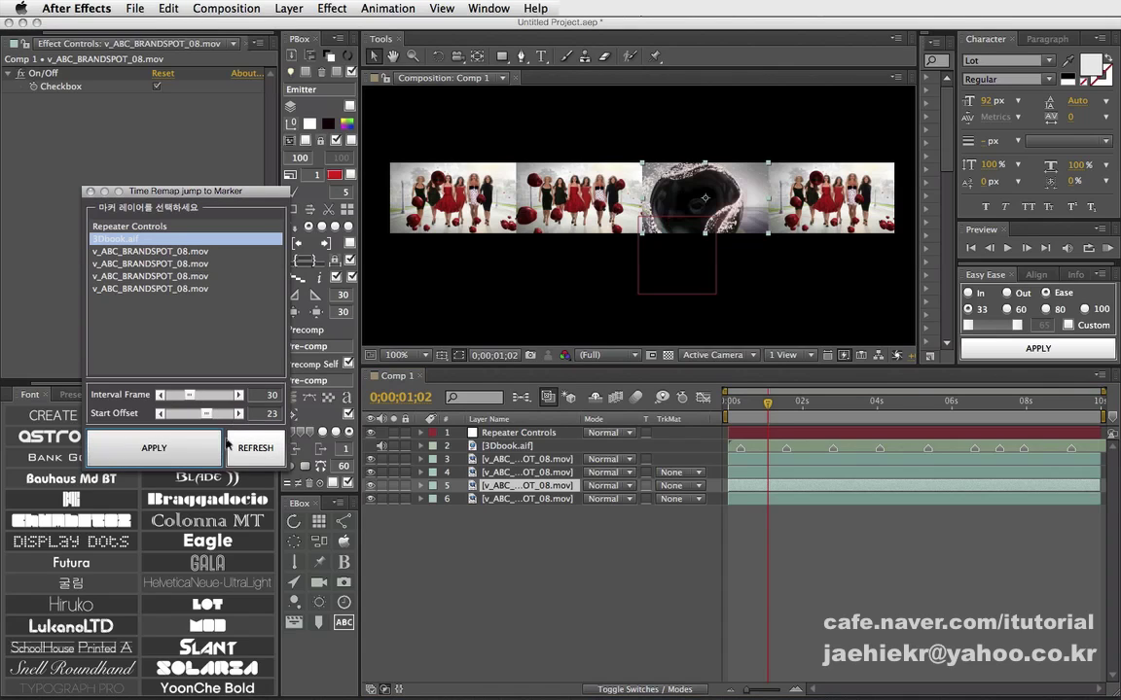
Step: Apply the marker time remap to video layer 6 with Interval Frame 33 and Start Offset 3
left_click(824, 206)
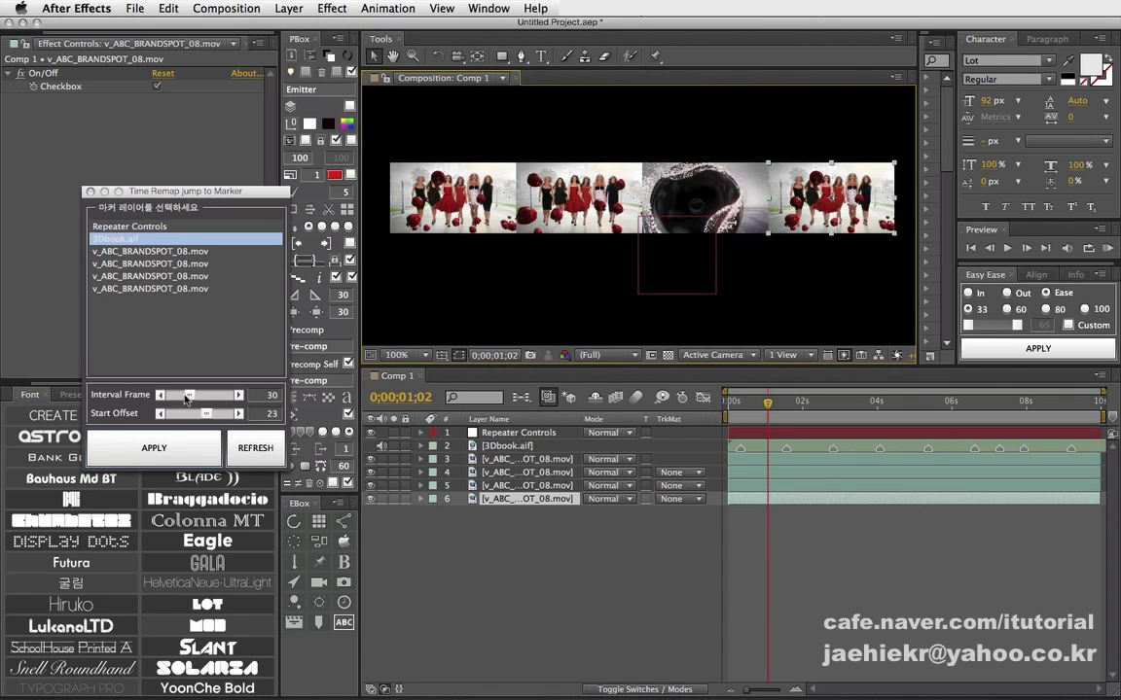
left_click_drag(189, 396, 193, 397)
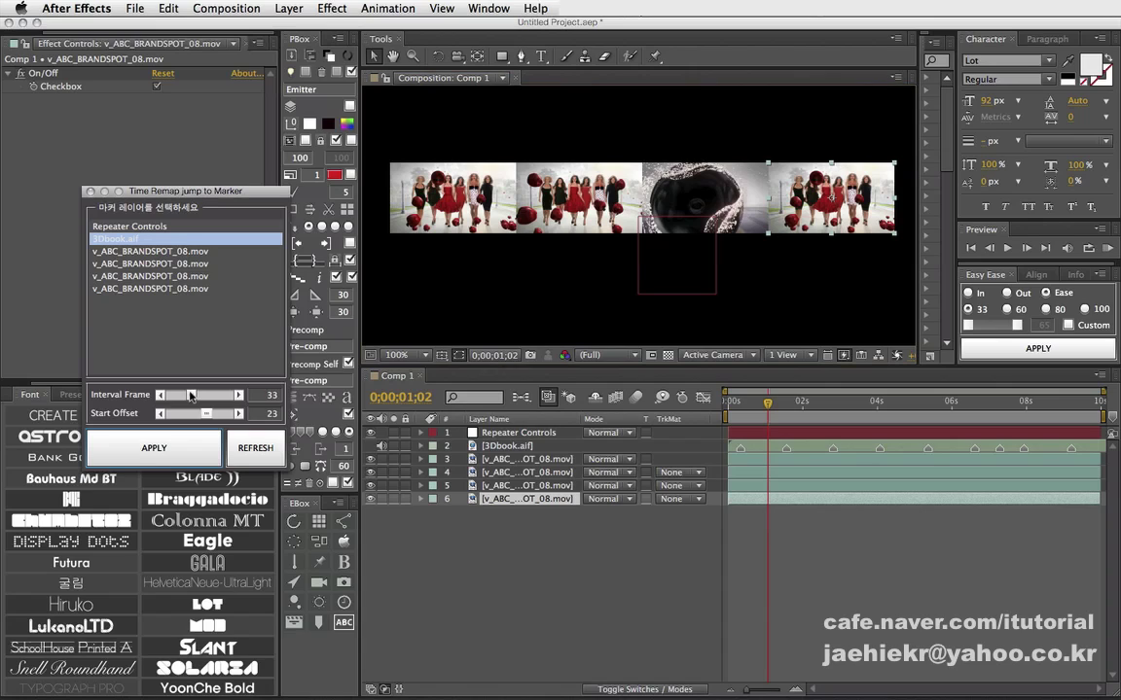
left_click(200, 413)
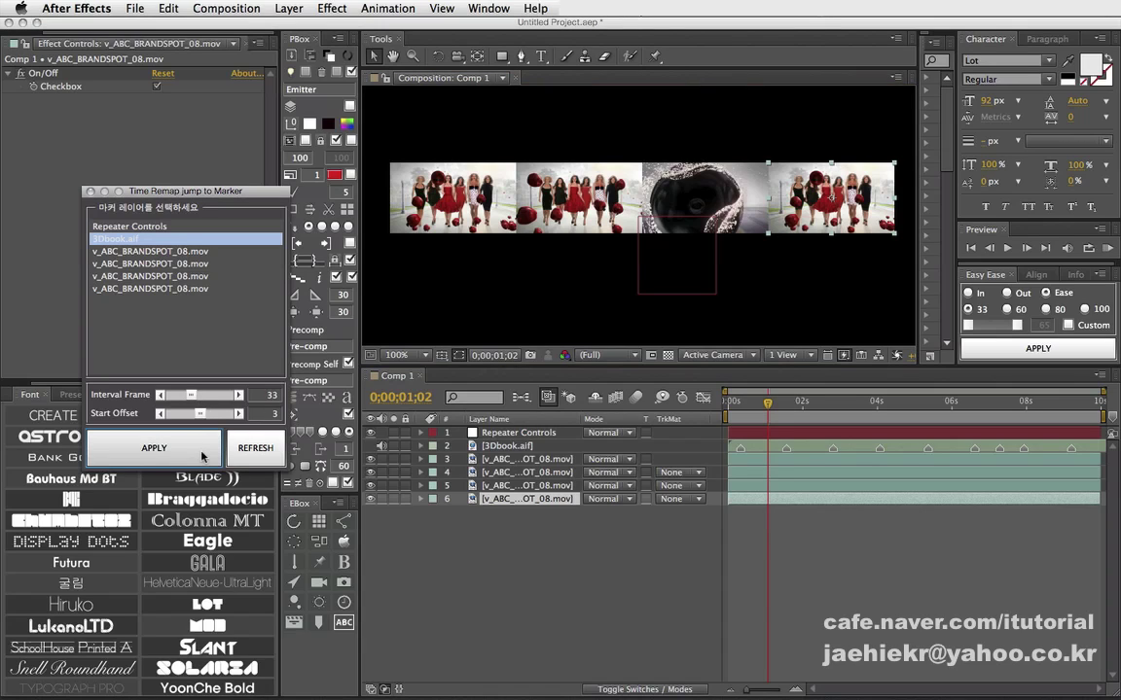
left_click(202, 451)
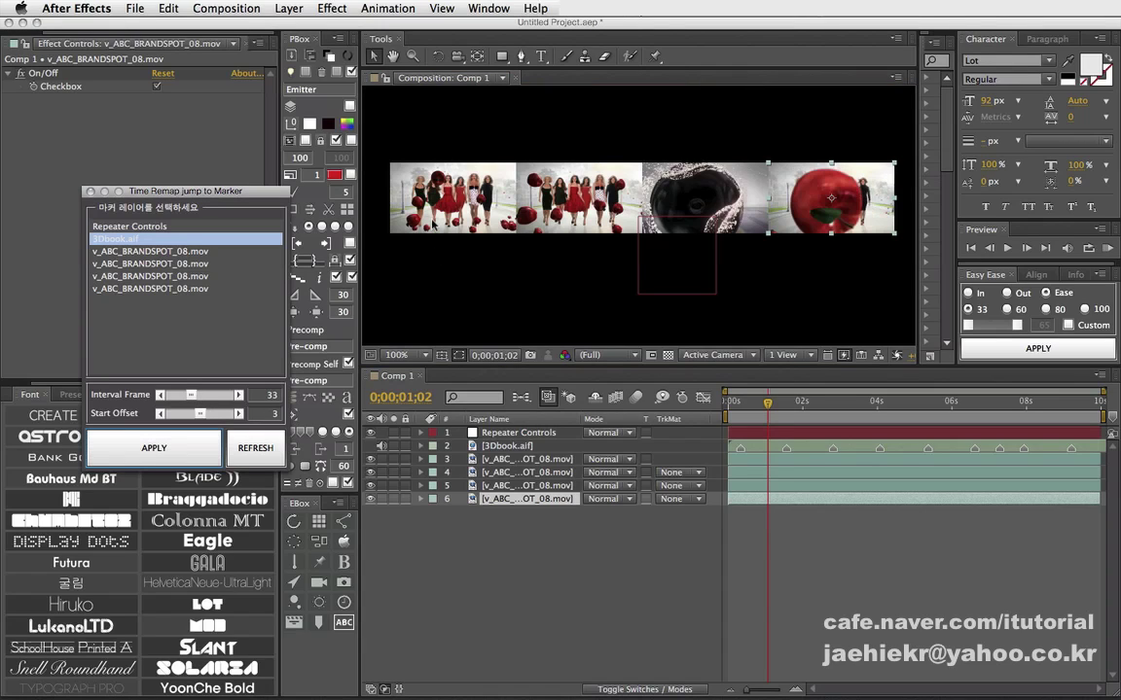
Step: Apply the marker time remap to video layer 3 with Interval Frame 39 and Start Offset 18
left_click(392, 201)
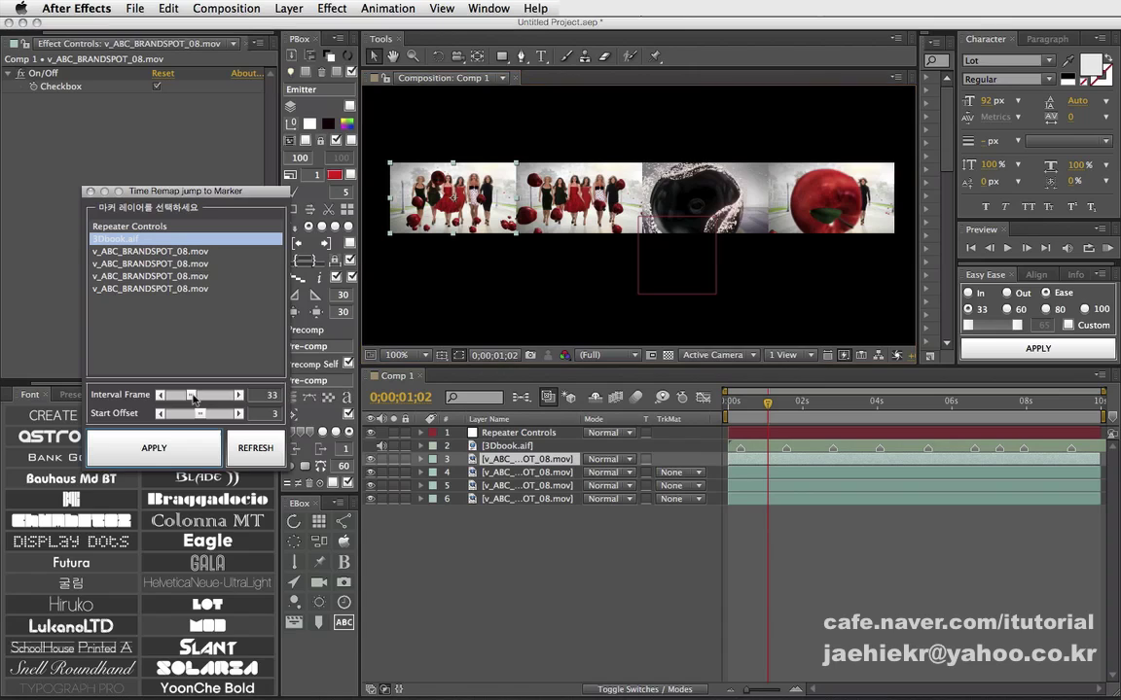
left_click_drag(193, 396, 204, 415)
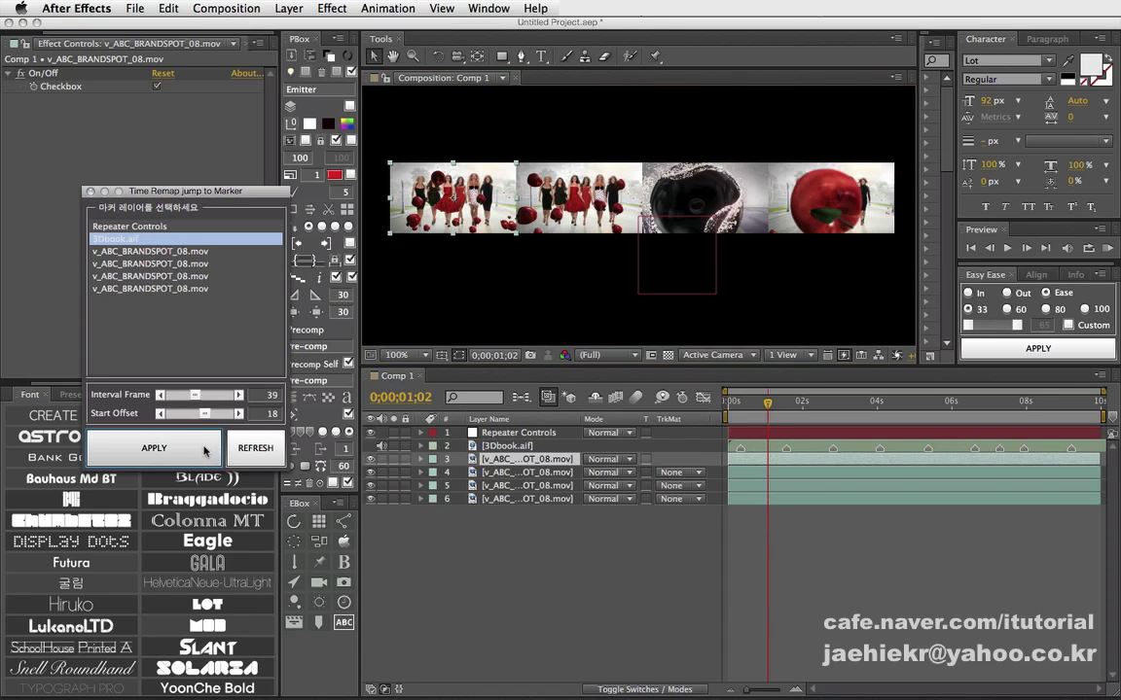
left_click(154, 447)
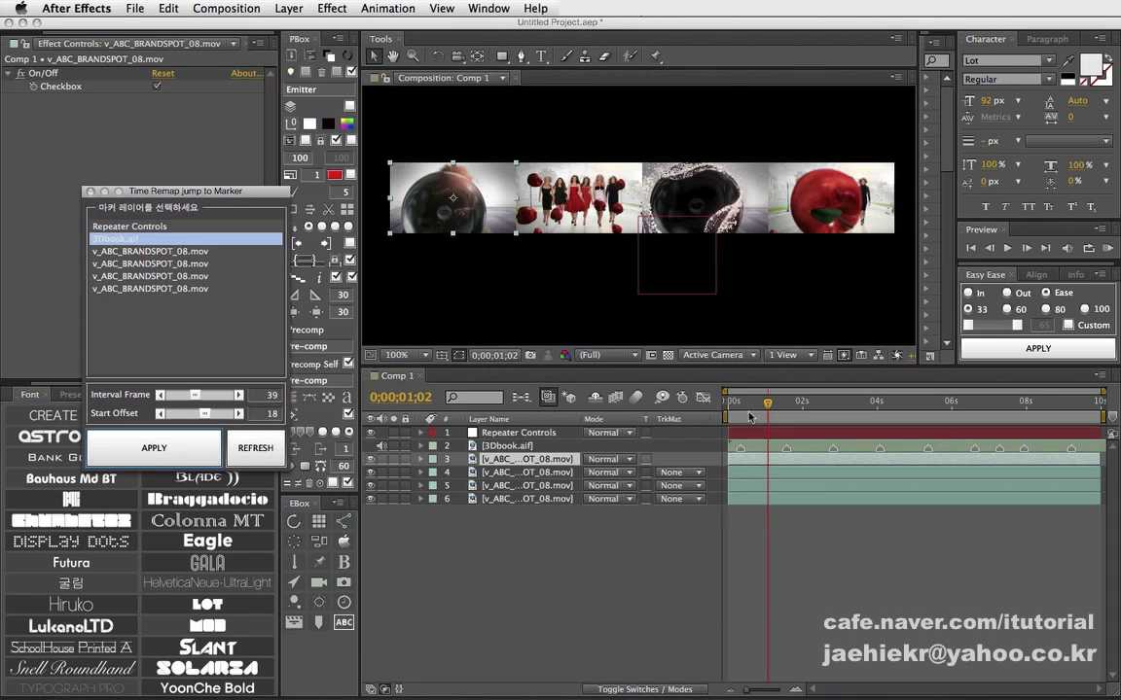
Step: Return the playhead to 0;00;00;00 and set Start Offset 48 for the marker time remap of video layer 4
left_click(726, 404)
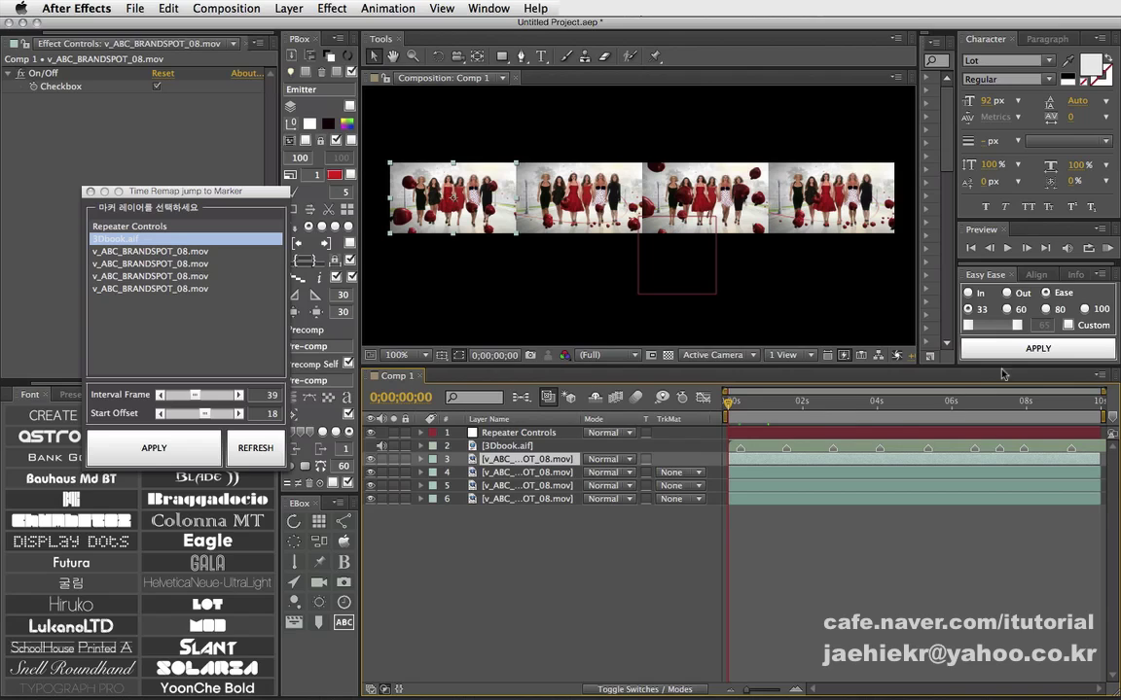
left_click(741, 405)
left_click_drag(740, 405, 709, 408)
left_click(522, 473)
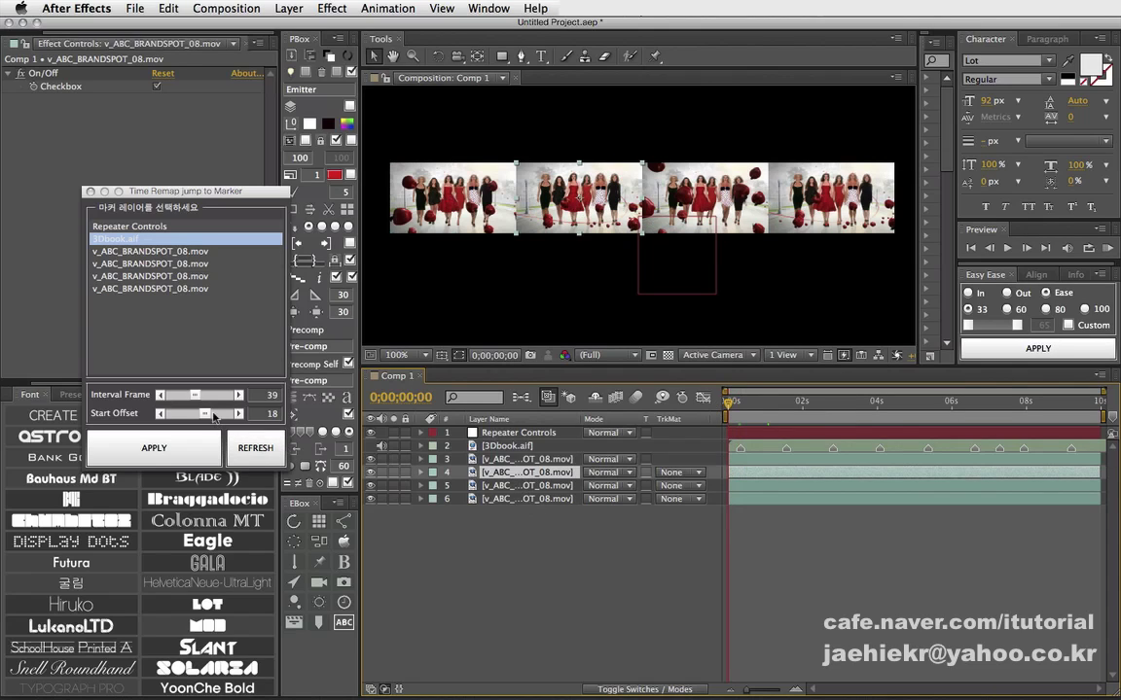
left_click_drag(208, 416, 216, 417)
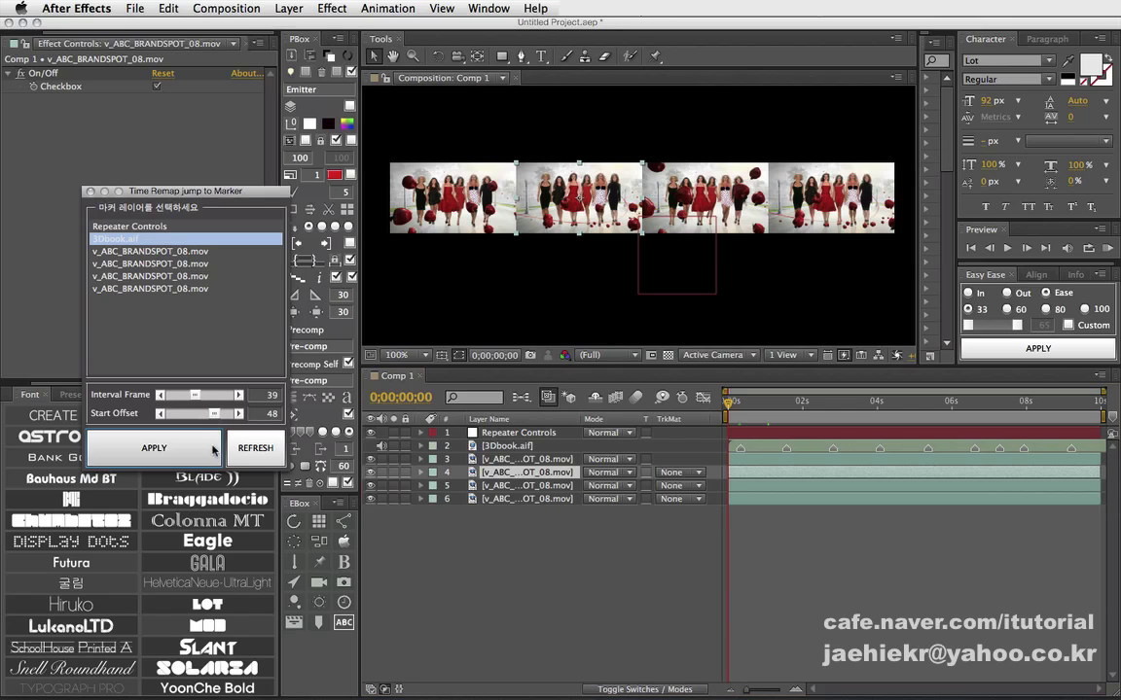
Step: Reapply the marker time remap to video layers 5 and 6 with Interval Frame 39 and Start Offset 45
left_click(641, 185)
left_click_drag(214, 415, 213, 413)
left_click(194, 452)
left_click(837, 219)
left_click(208, 445)
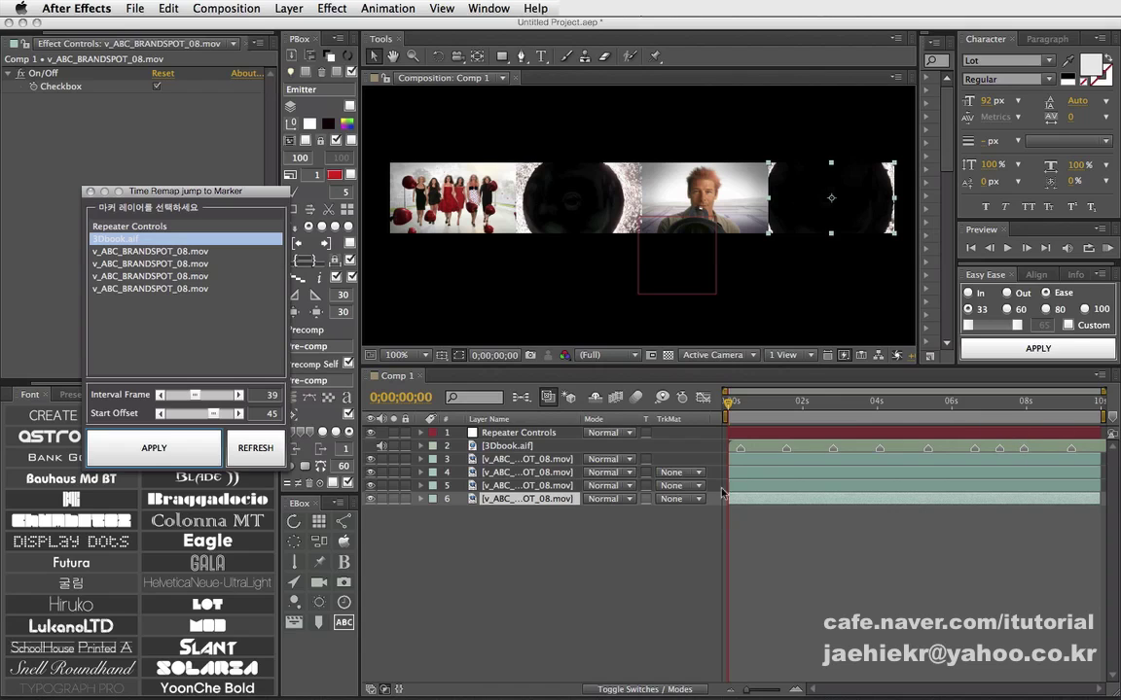
Step: Deselect the layers and run a RAM preview of the individually offset clips from the start
left_click(662, 532)
left_click(1106, 250)
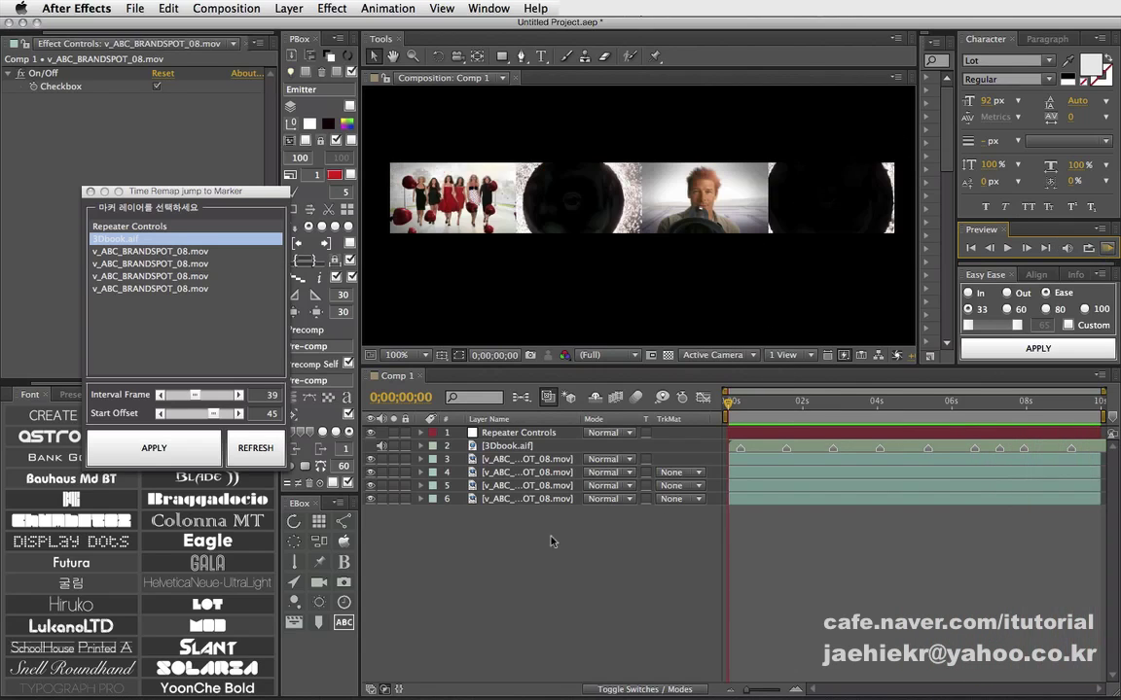
key("space")
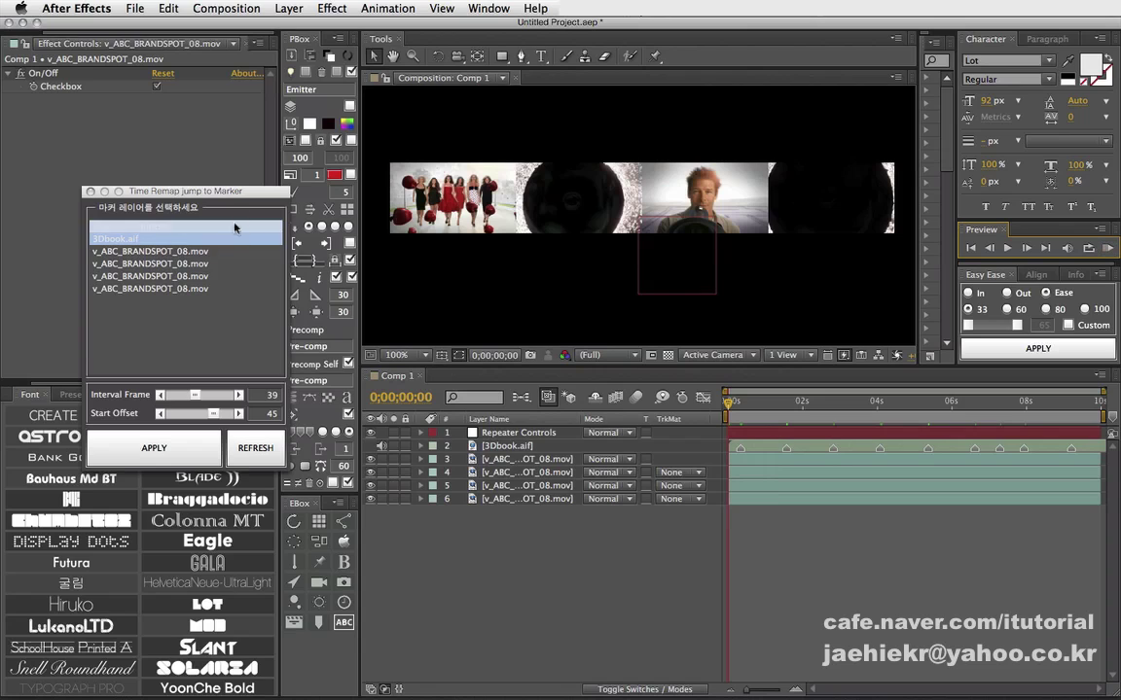
Step: Test the On/Off checkbox on video layer 4 by switching it off and back on while scrubbing the first two seconds
mouse_move(118, 192)
left_mouse_down()
mouse_move(165, 192)
mouse_move(113, 377)
left_mouse_up()
left_click(543, 470)
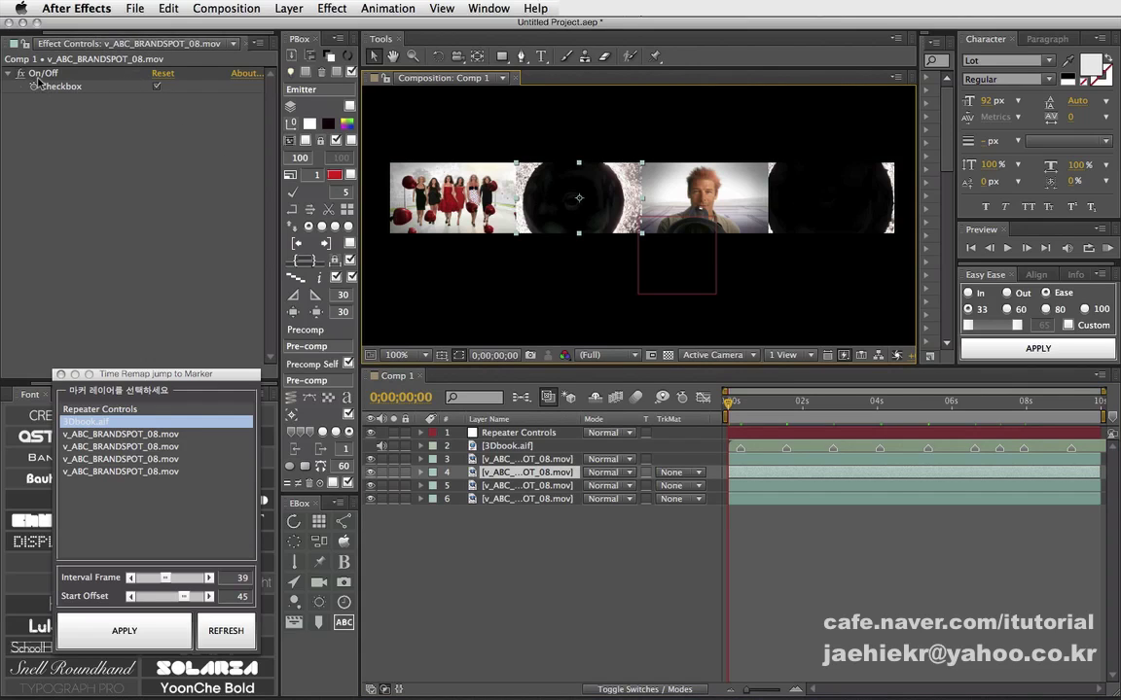
left_click(157, 88)
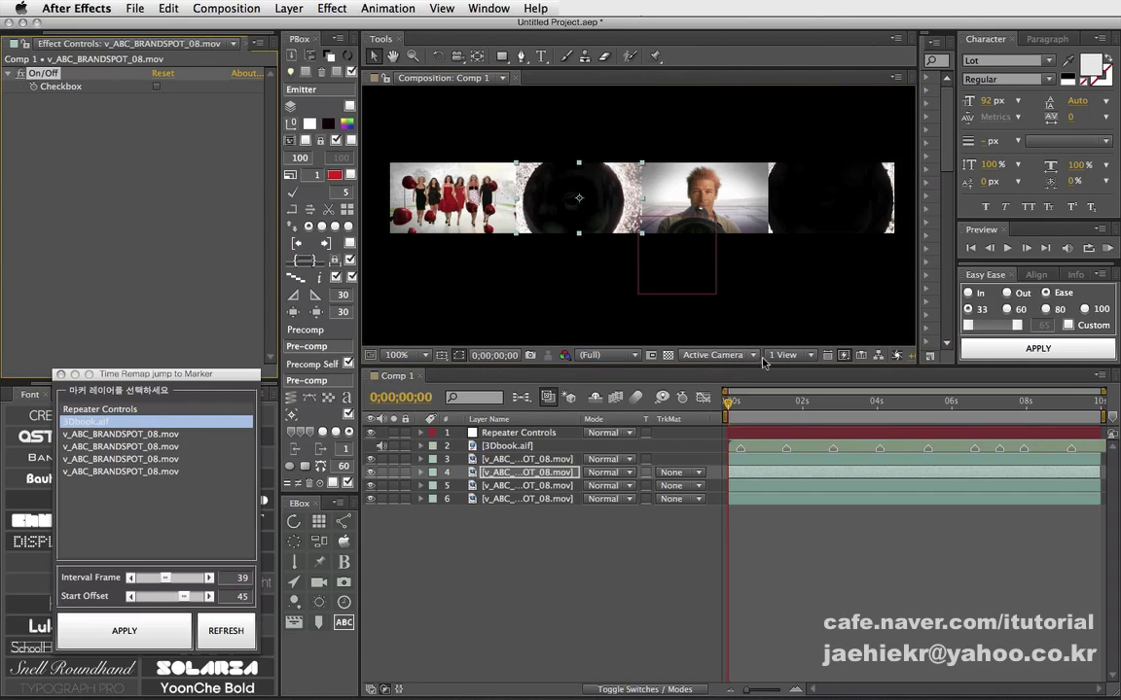
left_click(738, 403)
left_click_drag(738, 403, 784, 403)
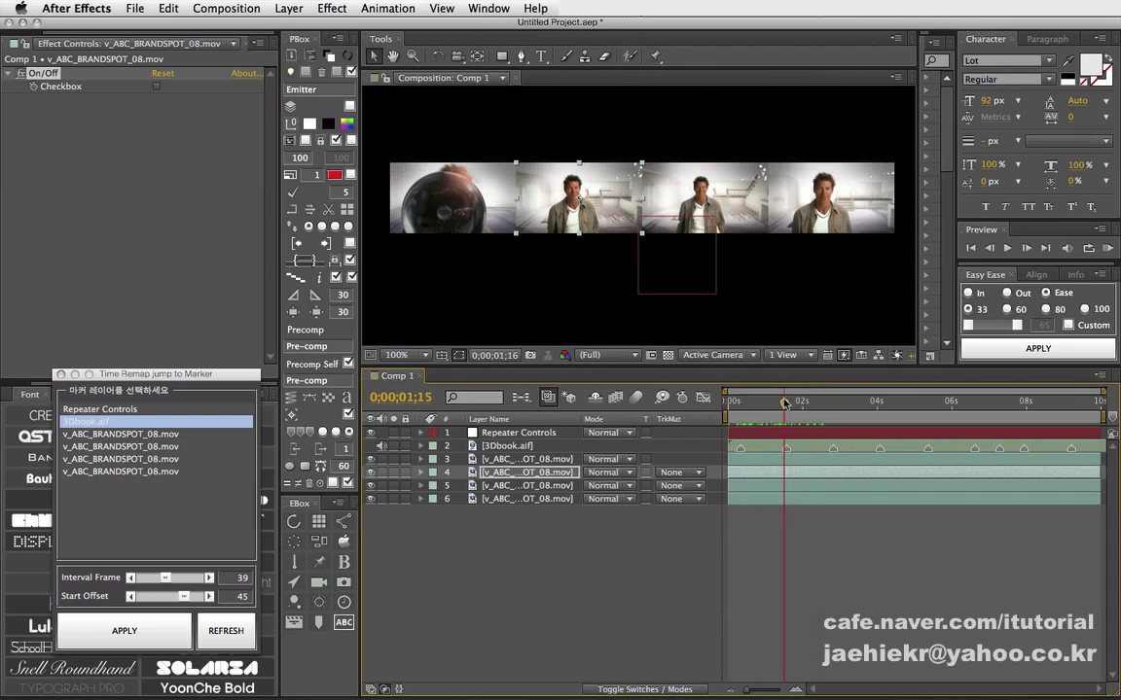
left_click(157, 87)
left_click_drag(786, 412, 765, 423)
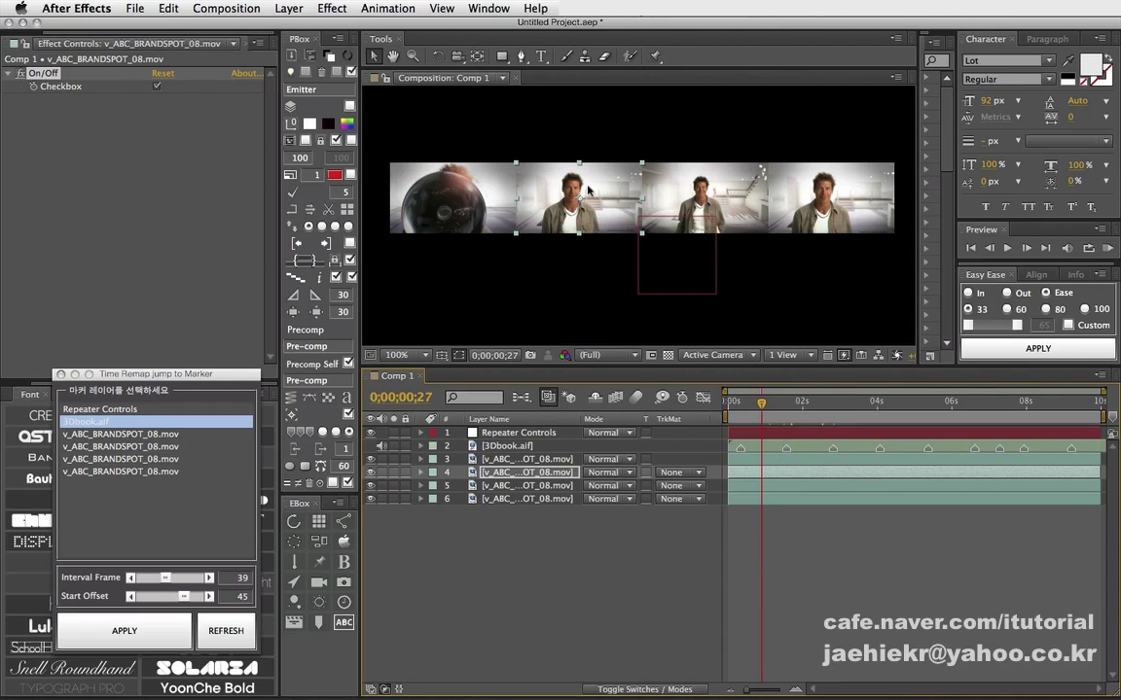
Step: Keyframe the On/Off checkbox of video layer 4, unchecked at 0;00;05;00 and checked at 0;00;05;11
left_click_drag(822, 420, 915, 411)
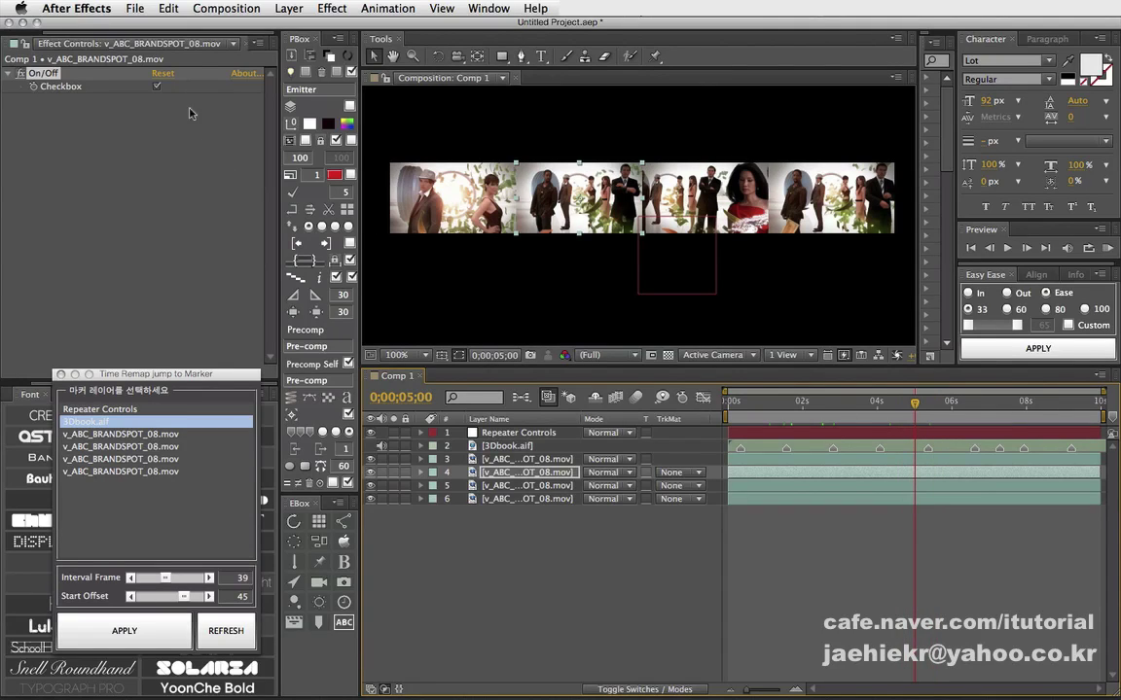
left_click(157, 87)
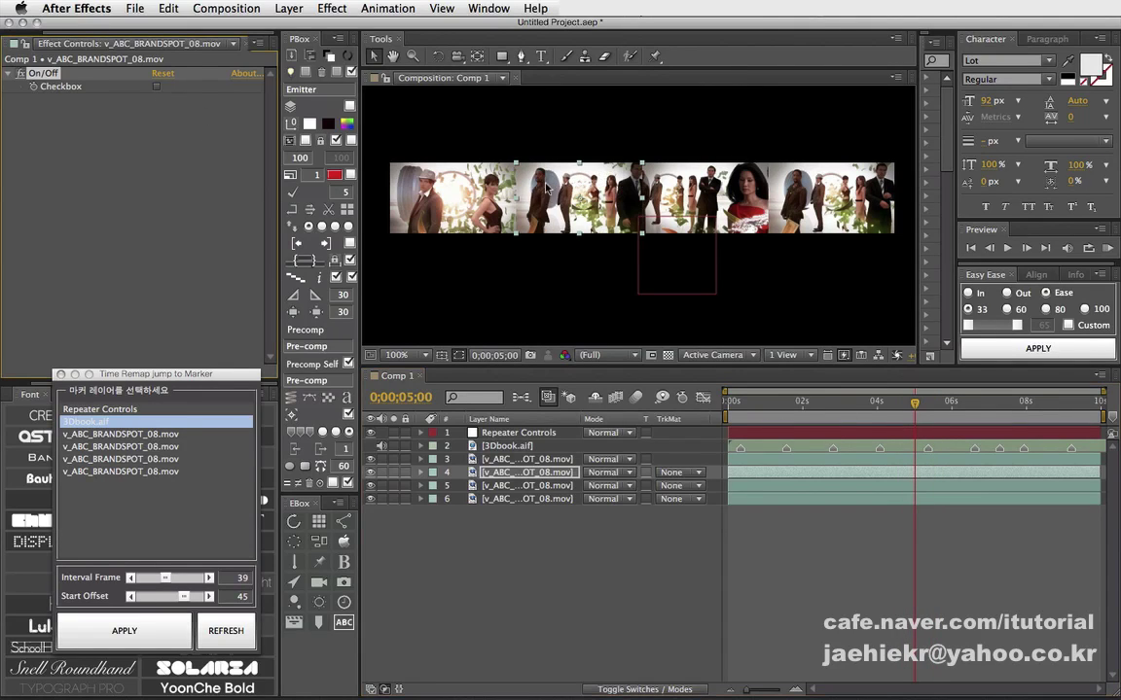
left_click(34, 86)
left_click(920, 405)
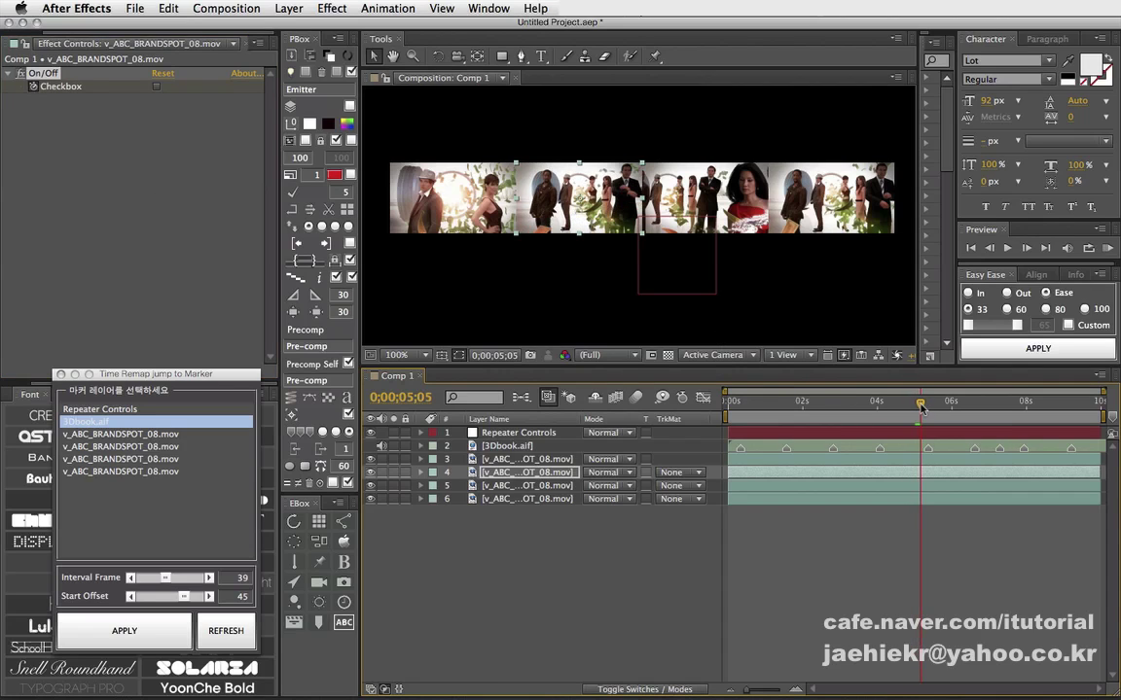
left_click_drag(920, 407, 927, 408)
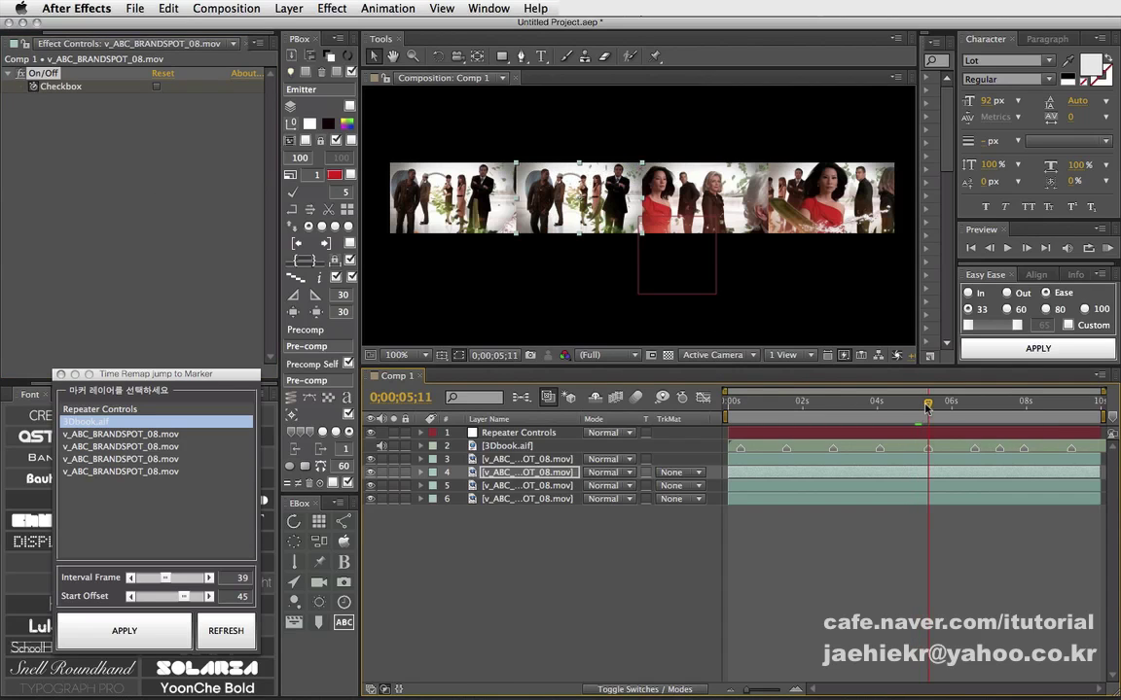
left_click(155, 87)
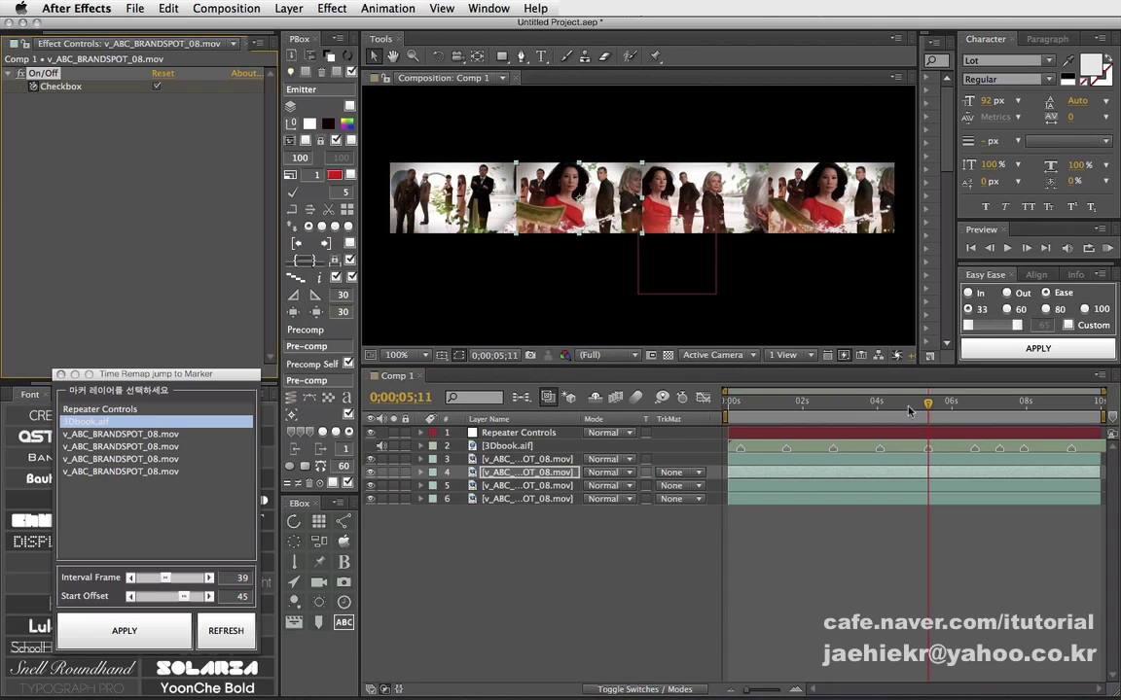
Step: Run a RAM preview of the clips, stop it, and inspect the On/Off effect on video layers 5 and 6
left_click_drag(909, 411, 809, 411)
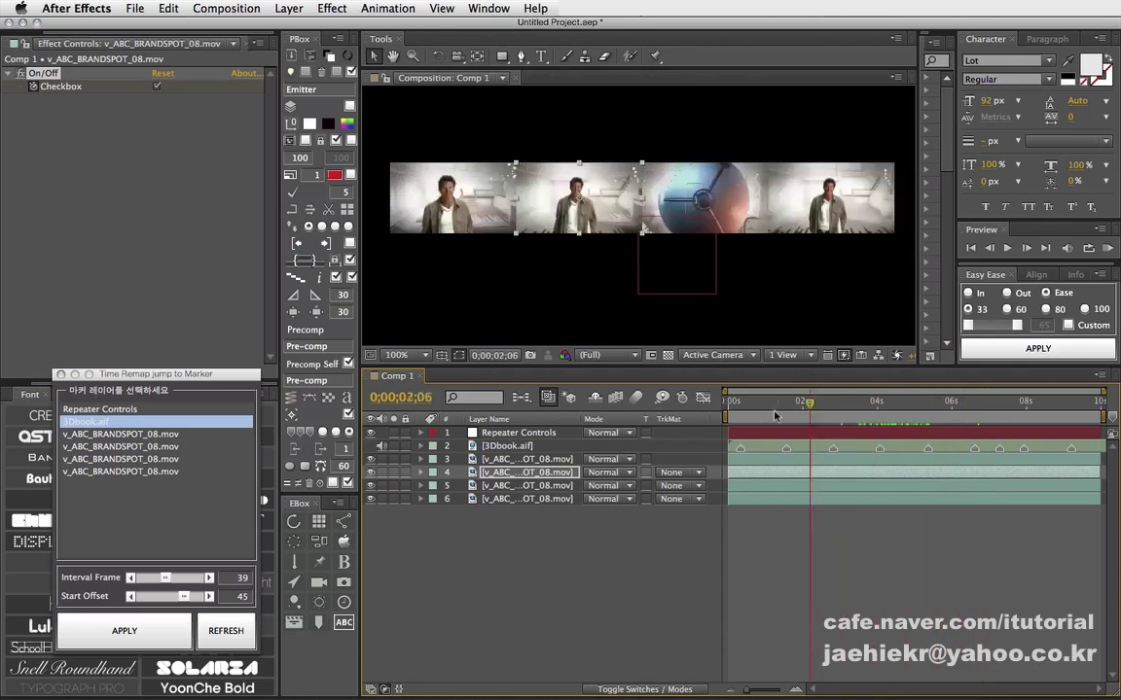
key("KP_0")
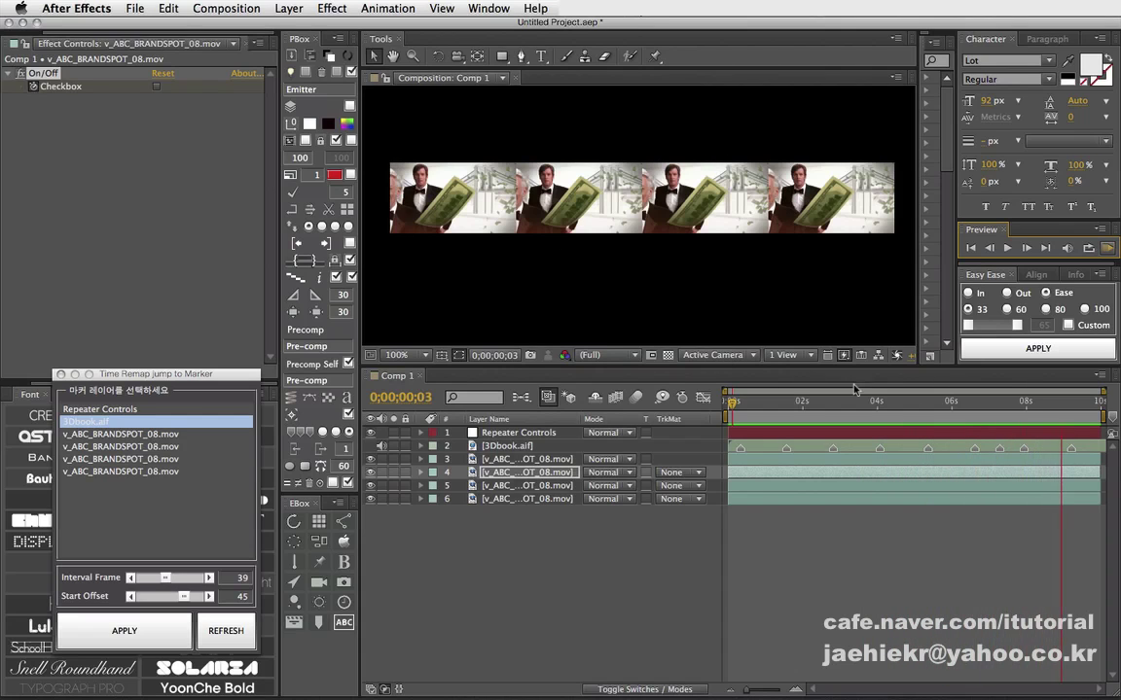
key("space")
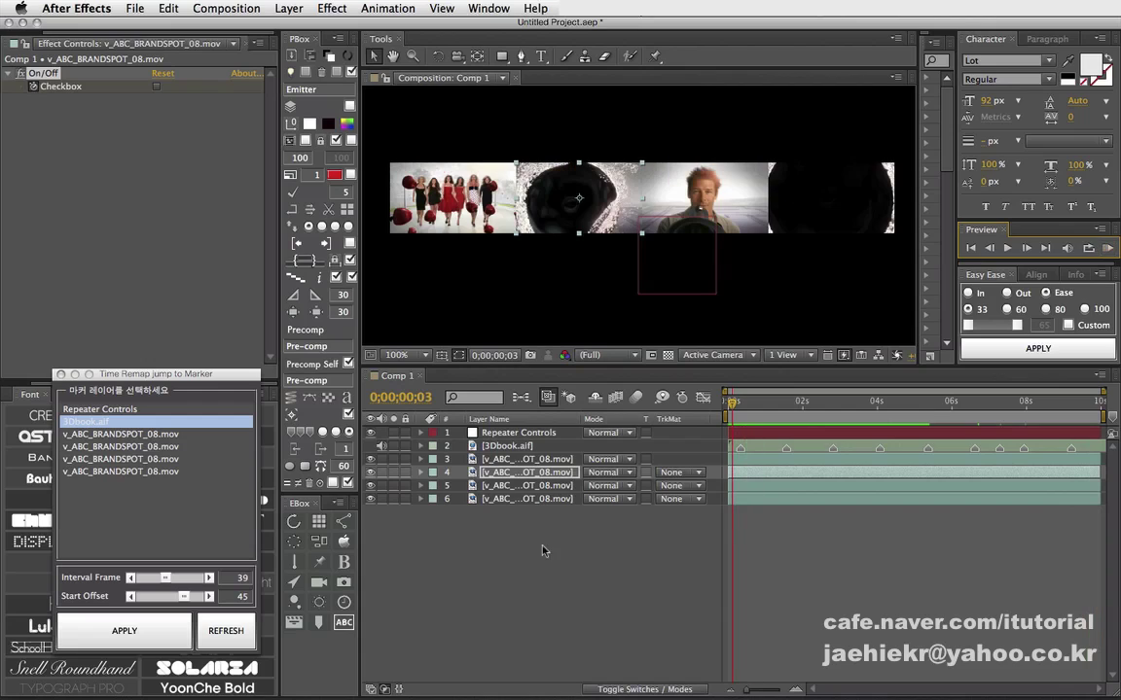
left_click(530, 485)
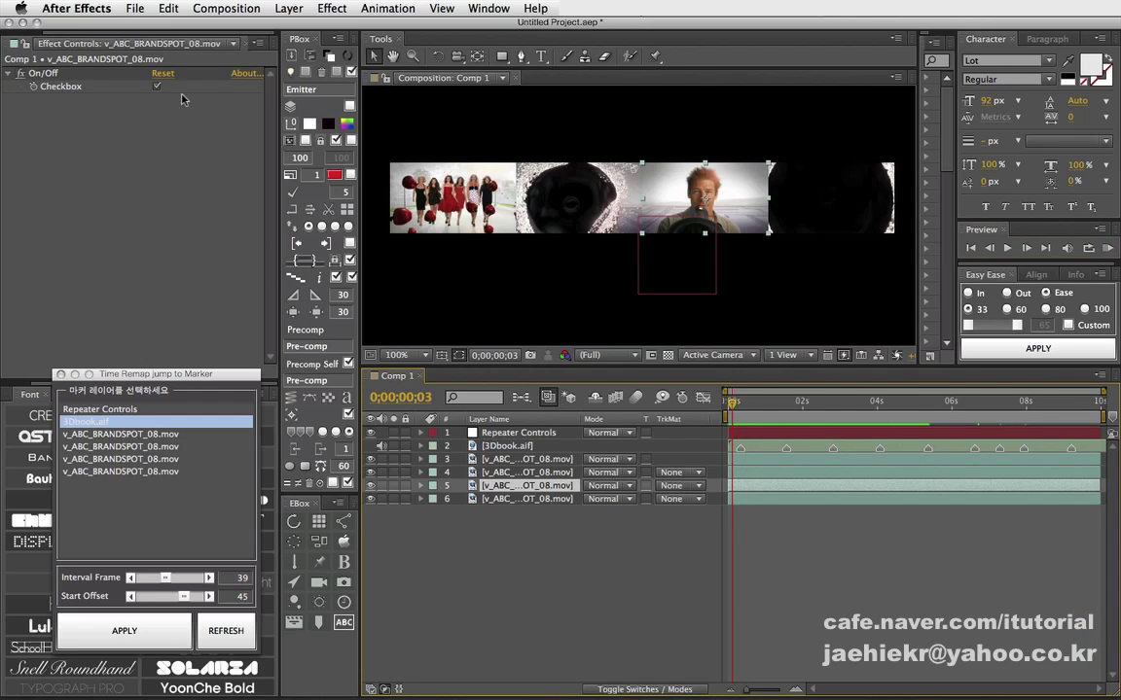
left_click(510, 498)
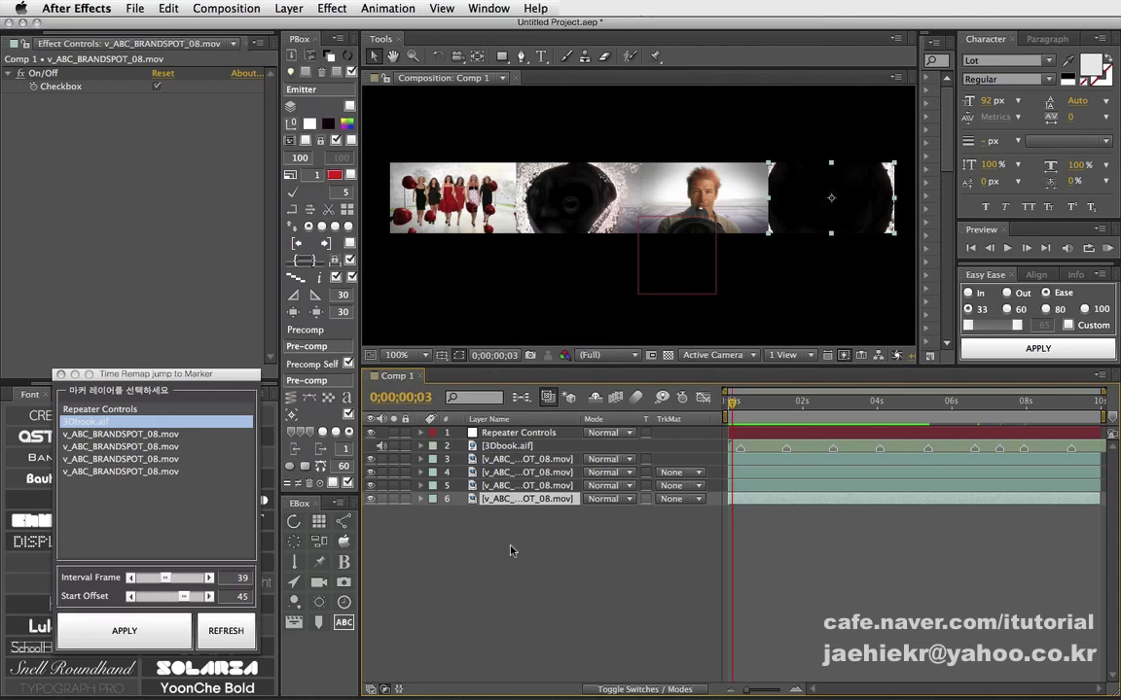
Step: Close the Time Remap jump to Marker dialog
left_click_drag(219, 378, 330, 226)
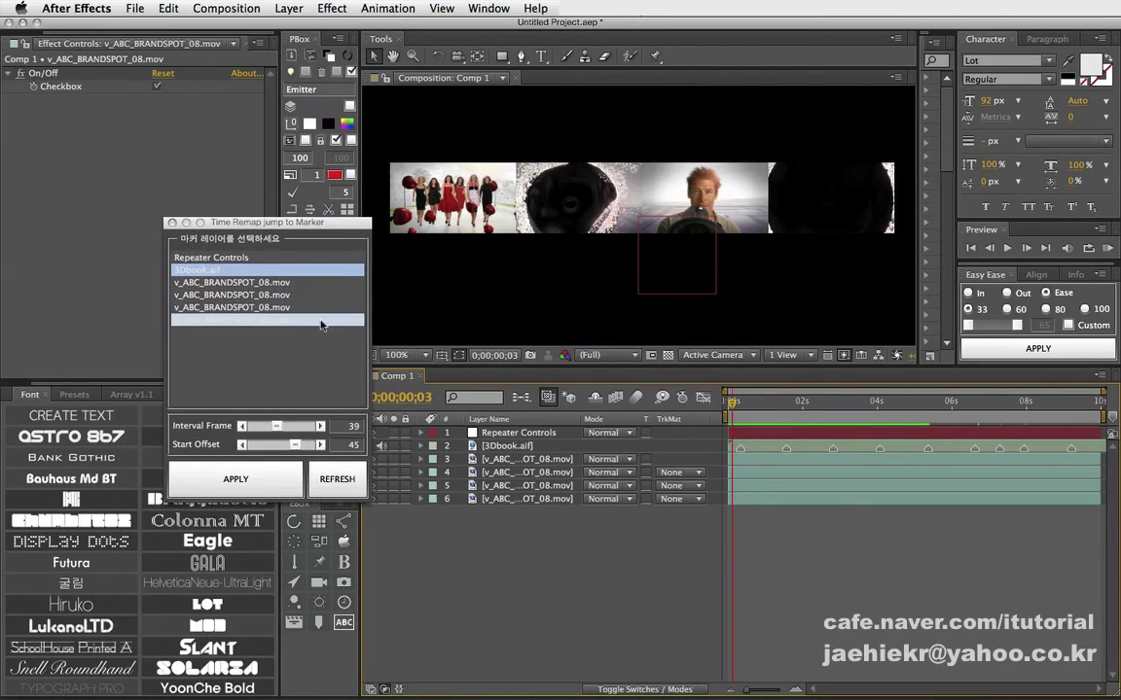
left_click(258, 266)
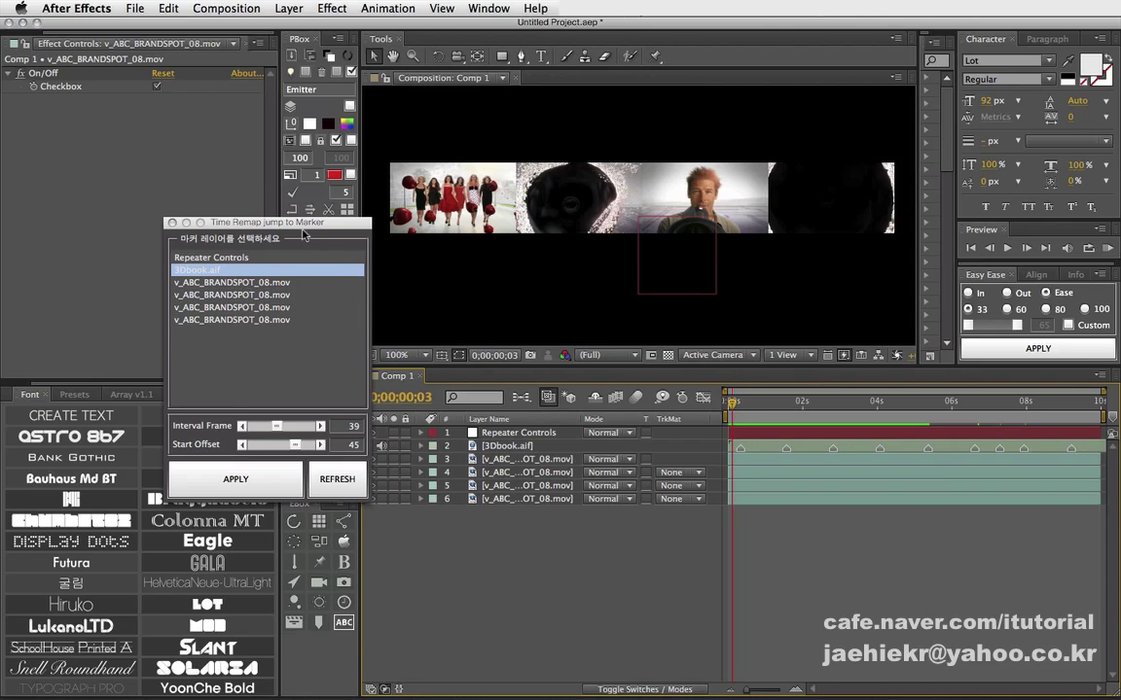
left_click_drag(301, 229, 287, 219)
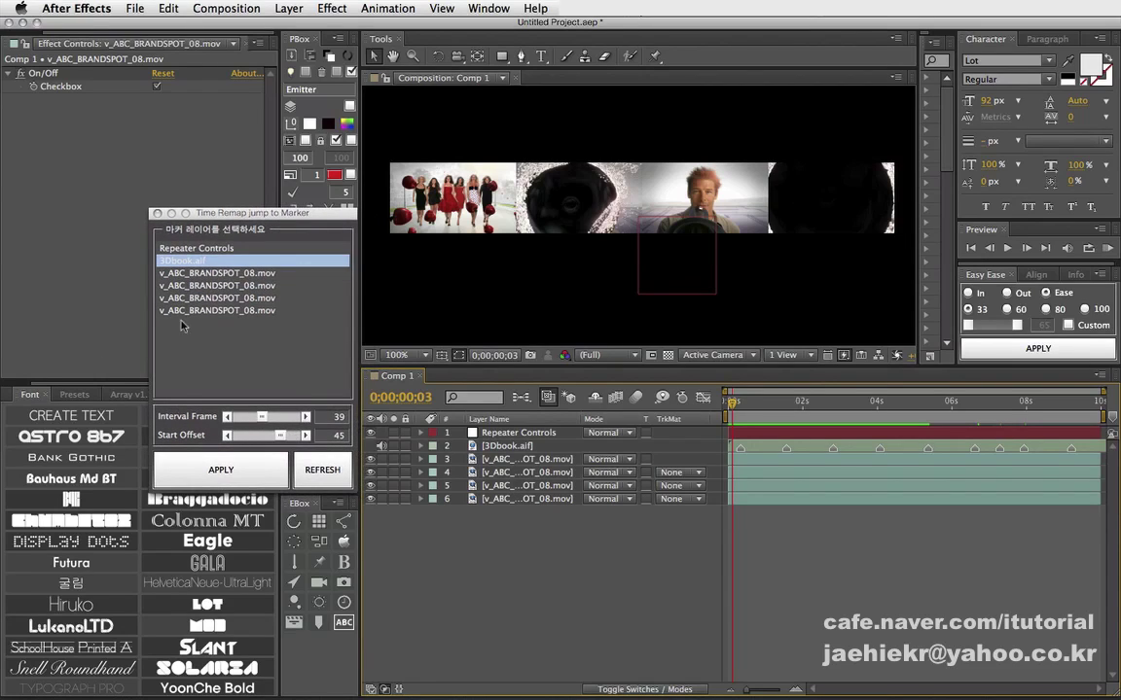
left_click_drag(261, 221, 244, 205)
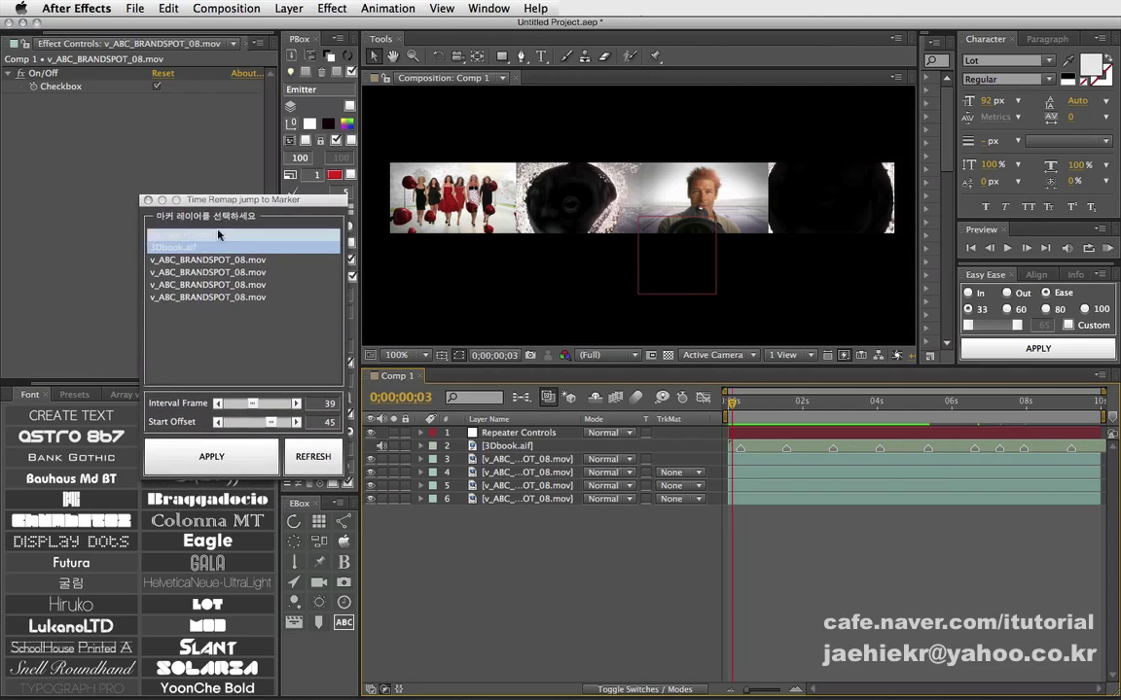
left_click(140, 196)
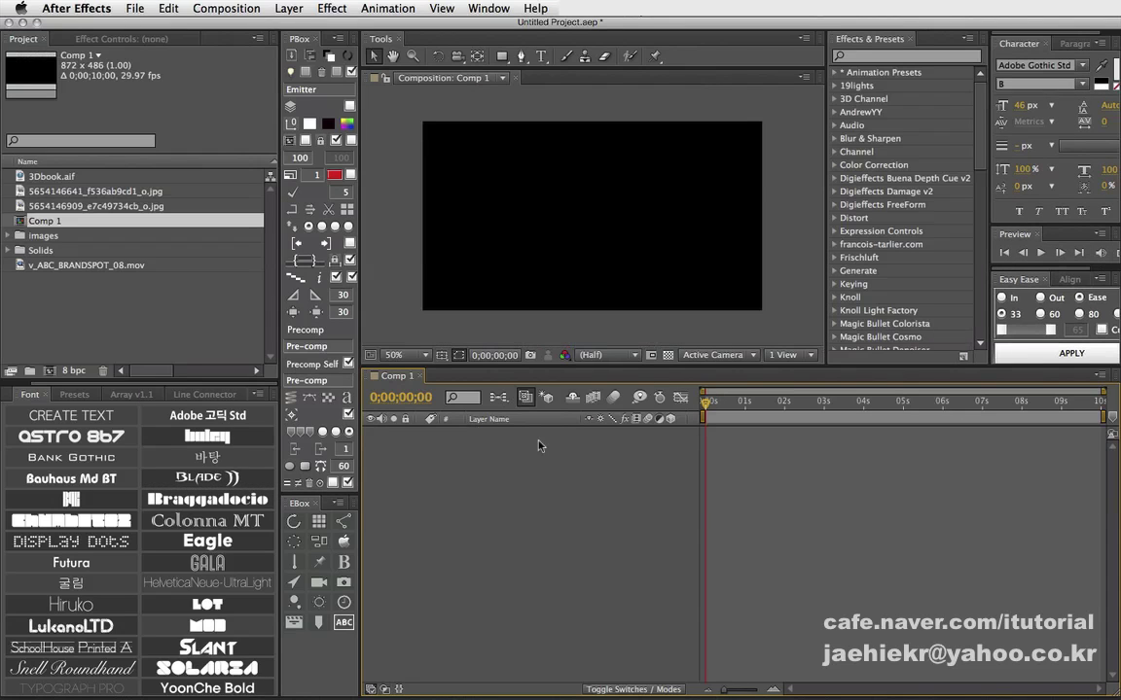
left_click(136, 269)
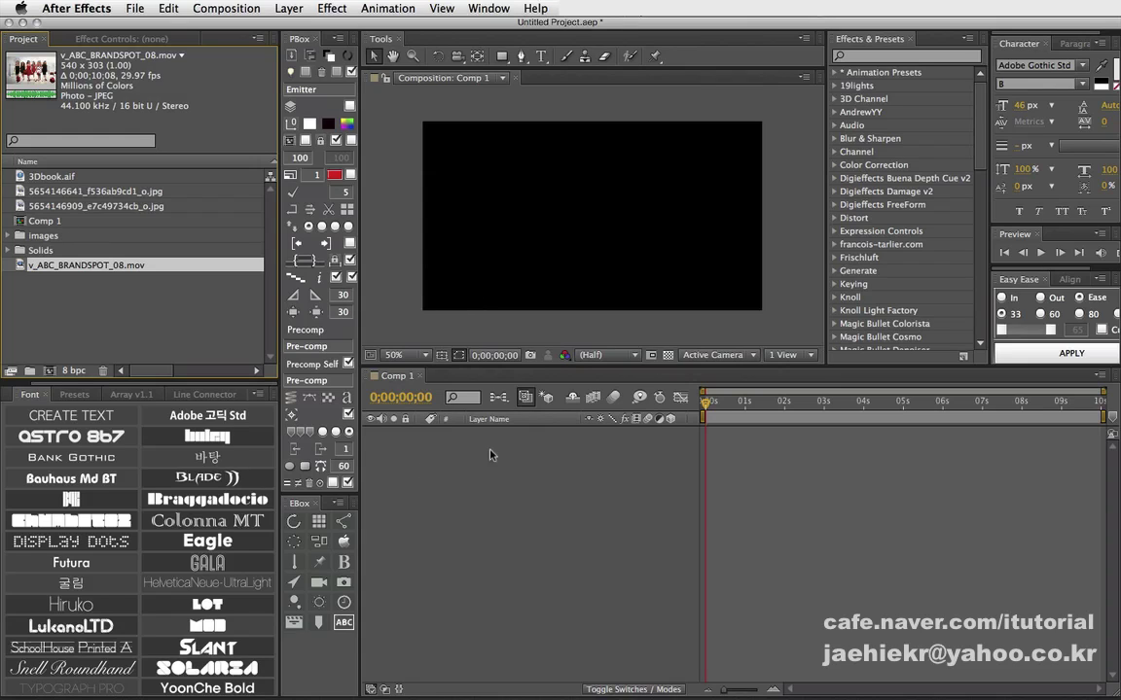
left_click(51, 223)
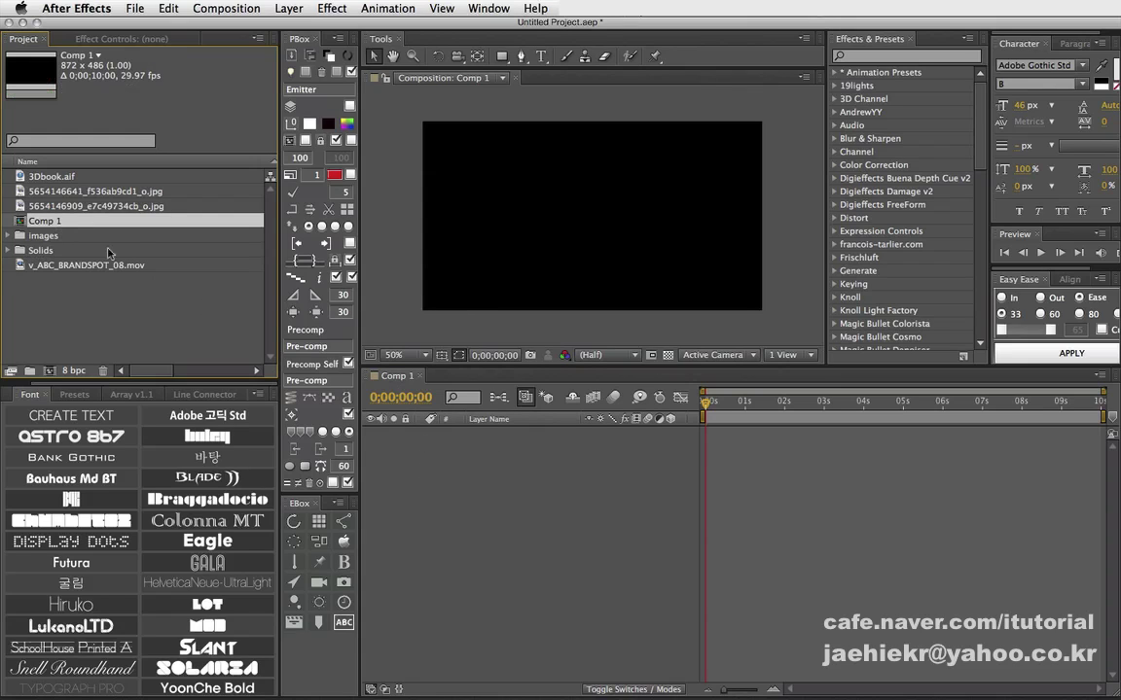
left_click(524, 434)
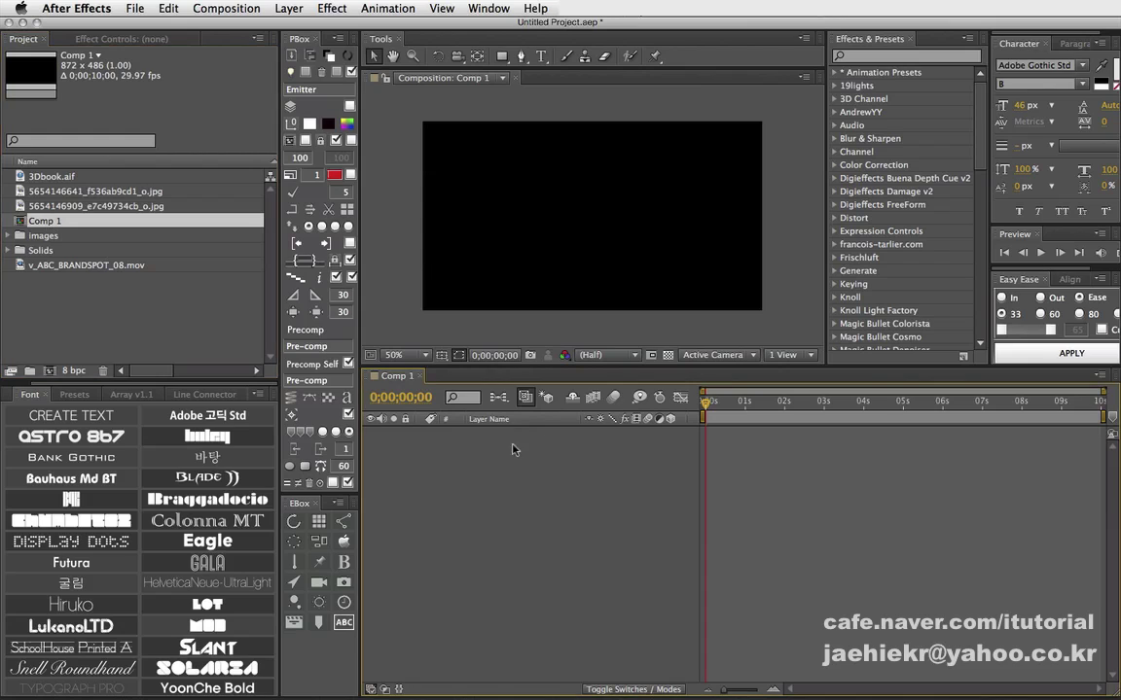
Step: Add all six images from the Other subfolder of the images folder to Comp 1 as layers
left_click(8, 236)
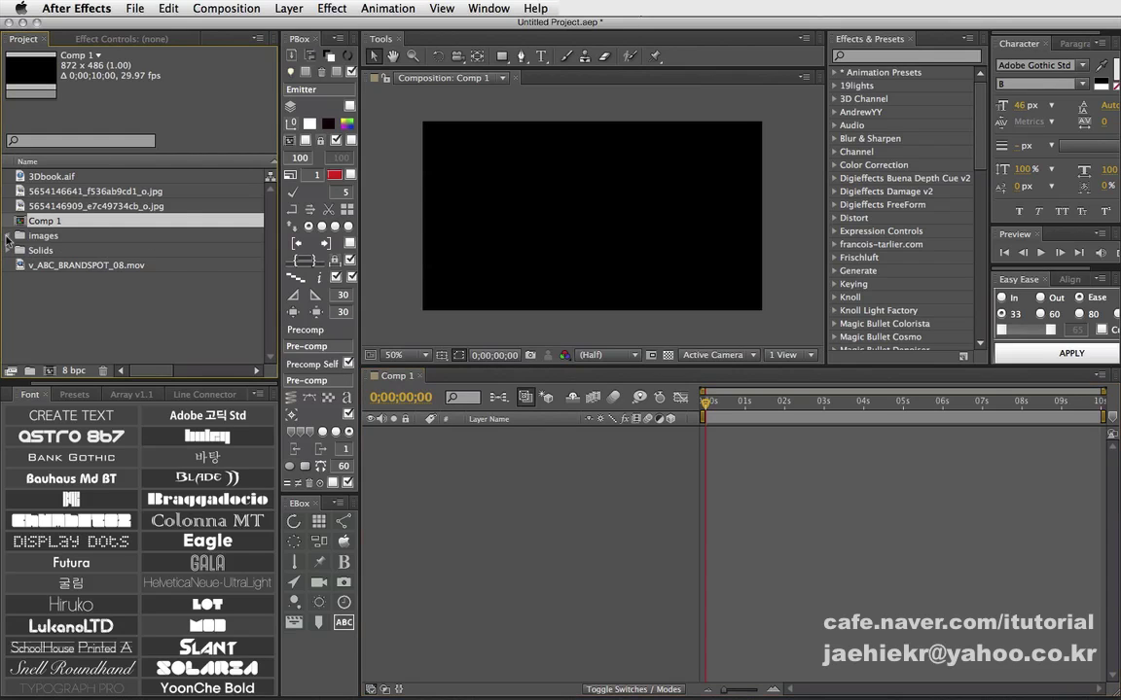
left_click(23, 264)
left_click(23, 264)
left_click(23, 265)
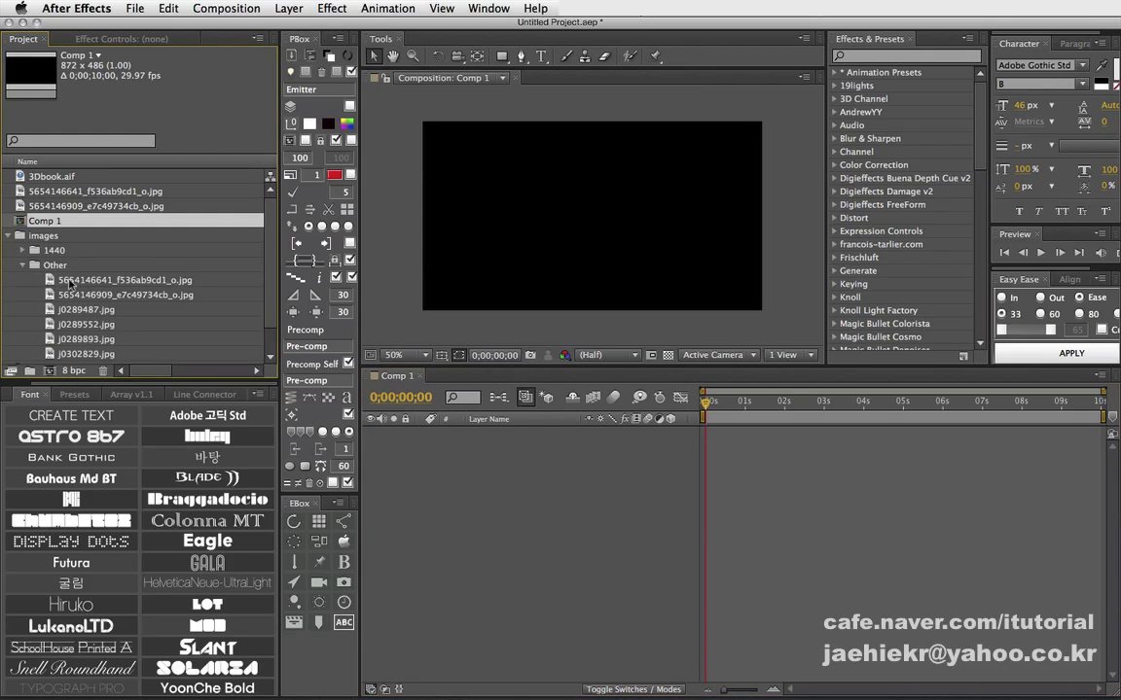
left_click(125, 281)
scroll(127, 333, "down", 1)
left_click(96, 324, "shift")
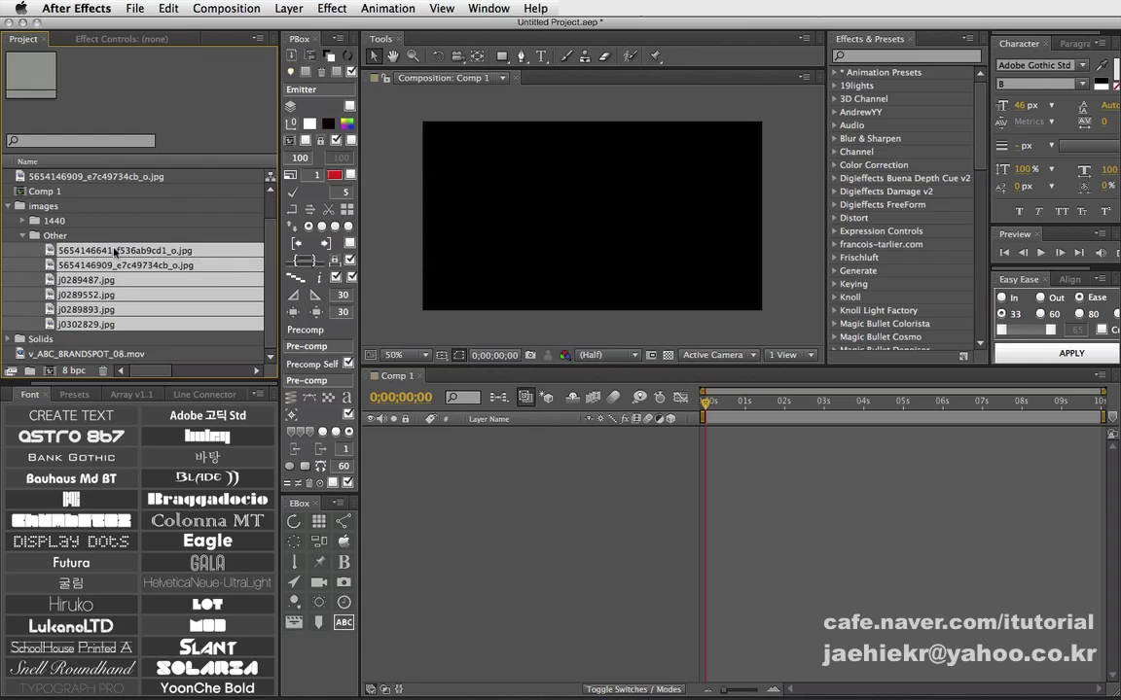
left_click_drag(117, 259, 501, 432)
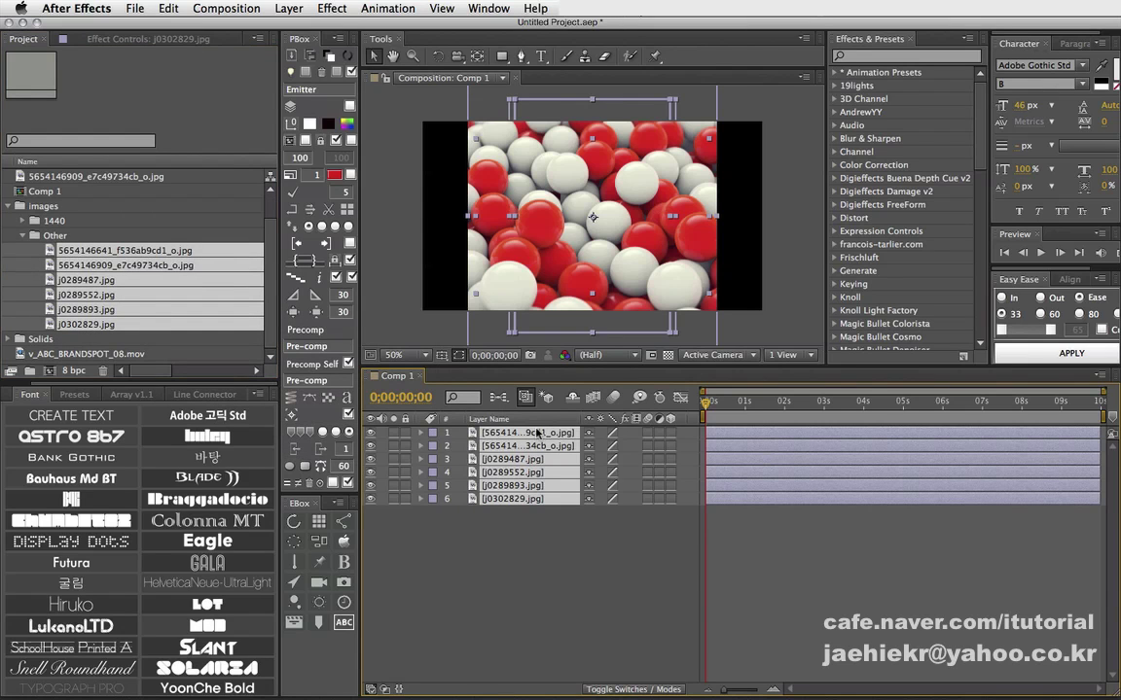
Step: Scale the six added image layers down to 48%, collapse their properties and deselect them
key("s")
left_click_drag(605, 446, 564, 448)
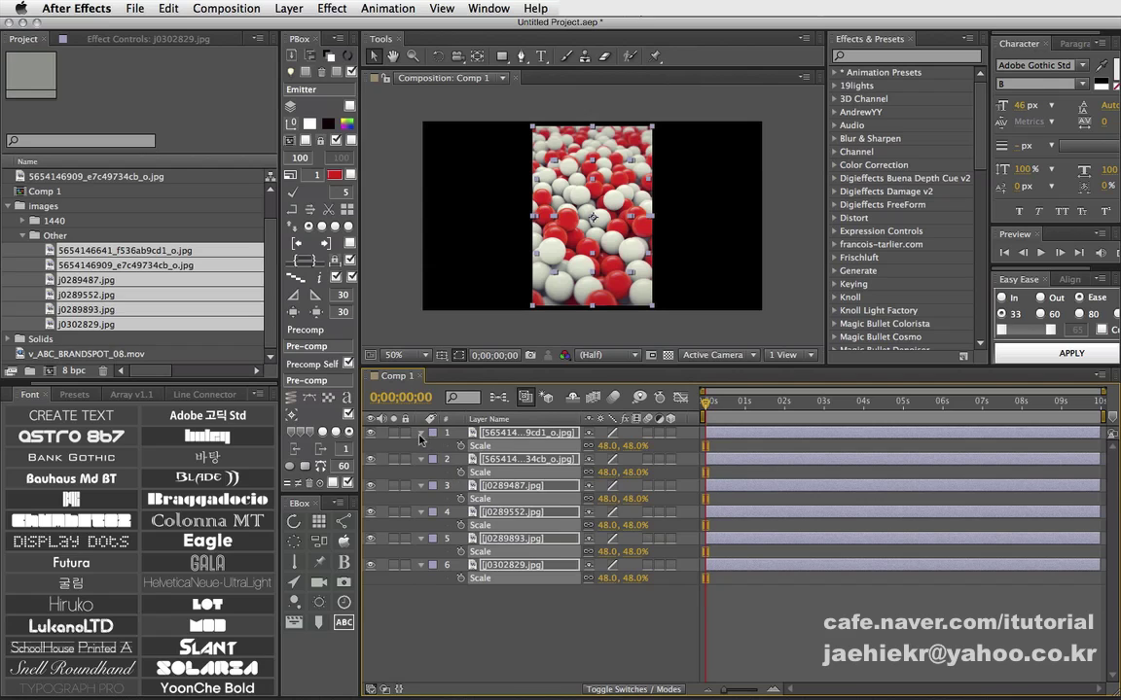
key("s")
left_click(501, 530)
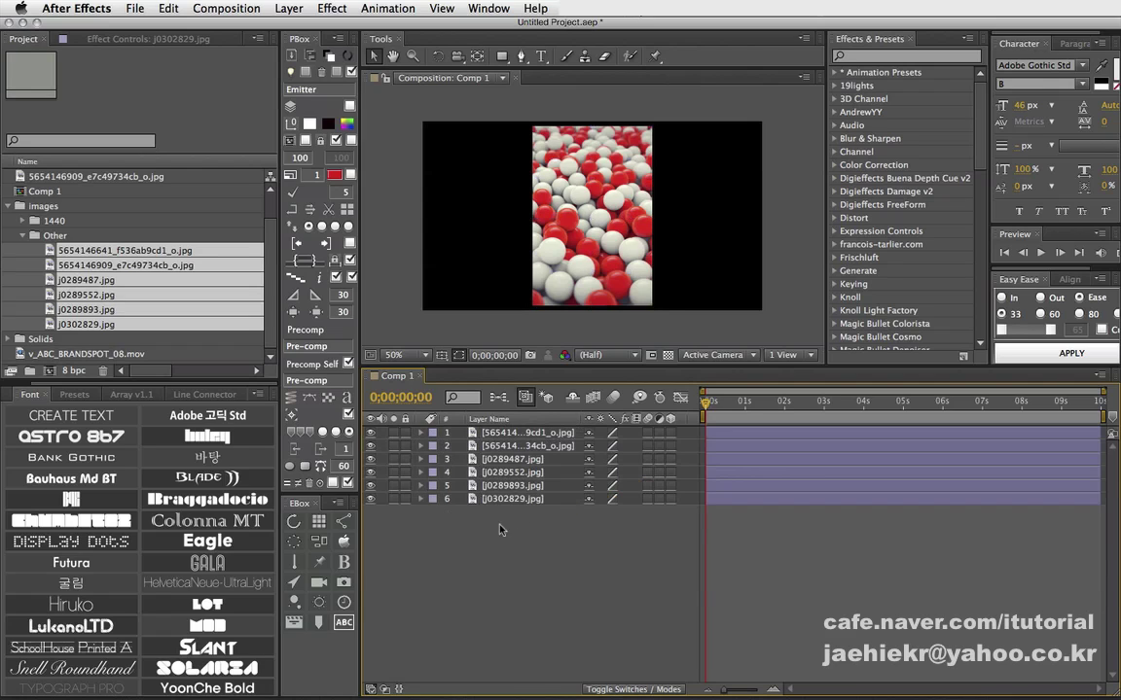
Step: Add the seven images from the 1440 folder, Cirques.jpg through Tahoe.jpg, below the existing layers in Comp 1
left_click(21, 235)
left_click(21, 250)
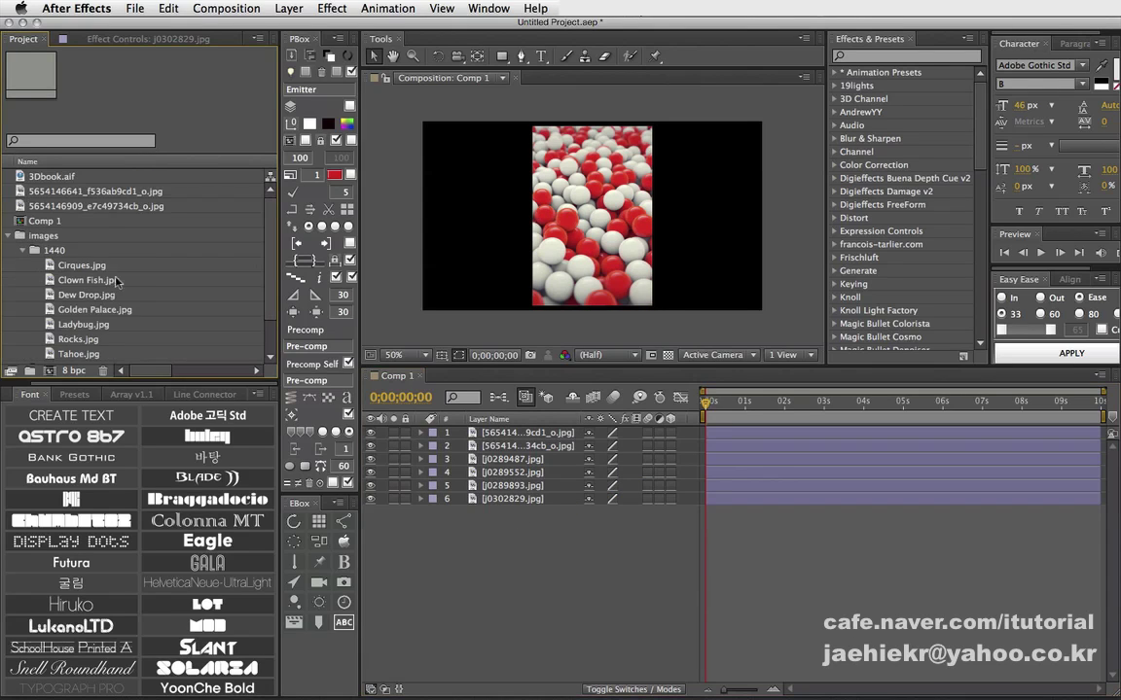
scroll(103, 248, "down", 1)
left_click(93, 238)
left_click(98, 322, "shift")
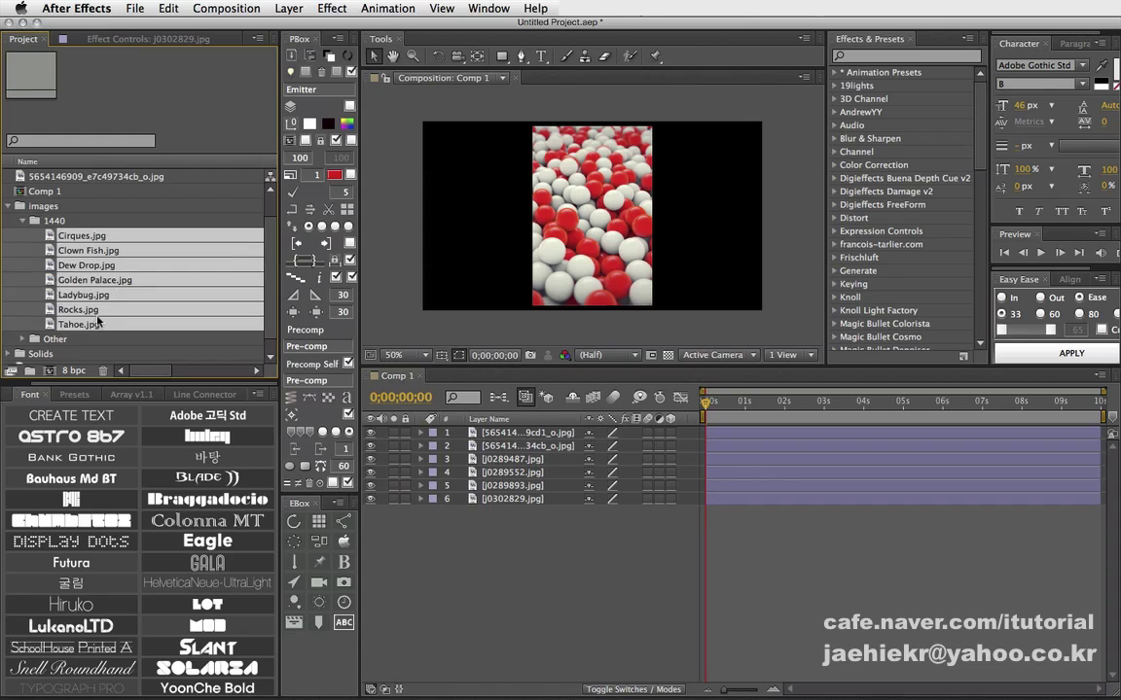
left_click_drag(92, 242, 584, 534)
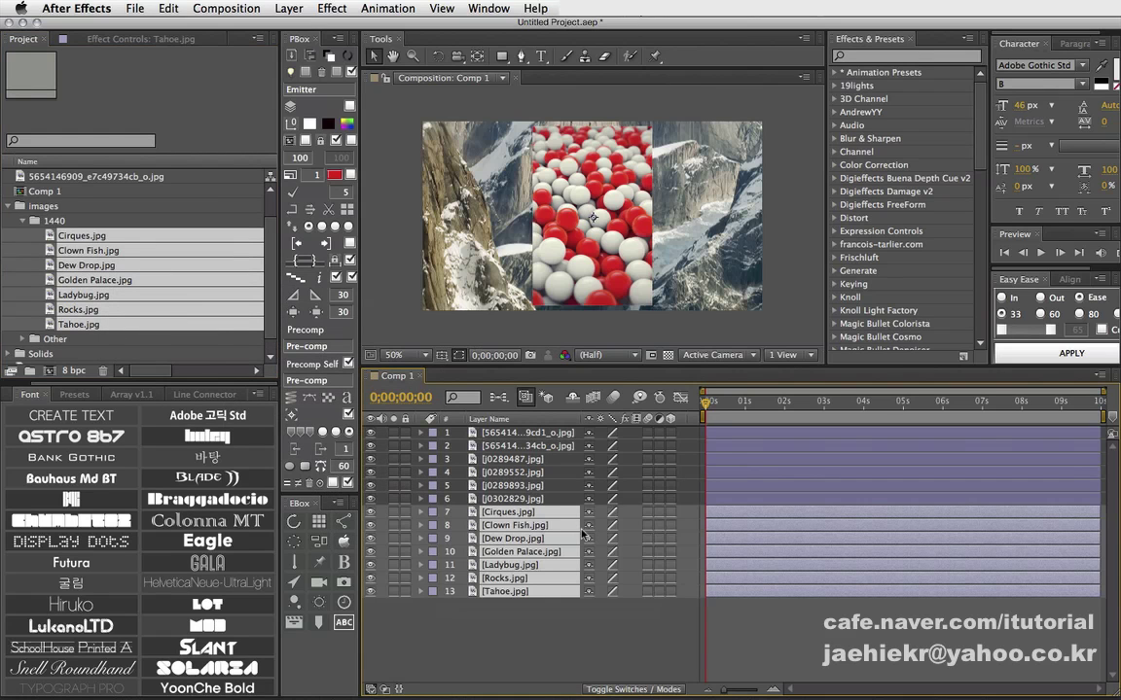
Step: Scale the seven layers Cirques.jpg through Tahoe.jpg to 29%, collapse their properties and deselect them
key("s")
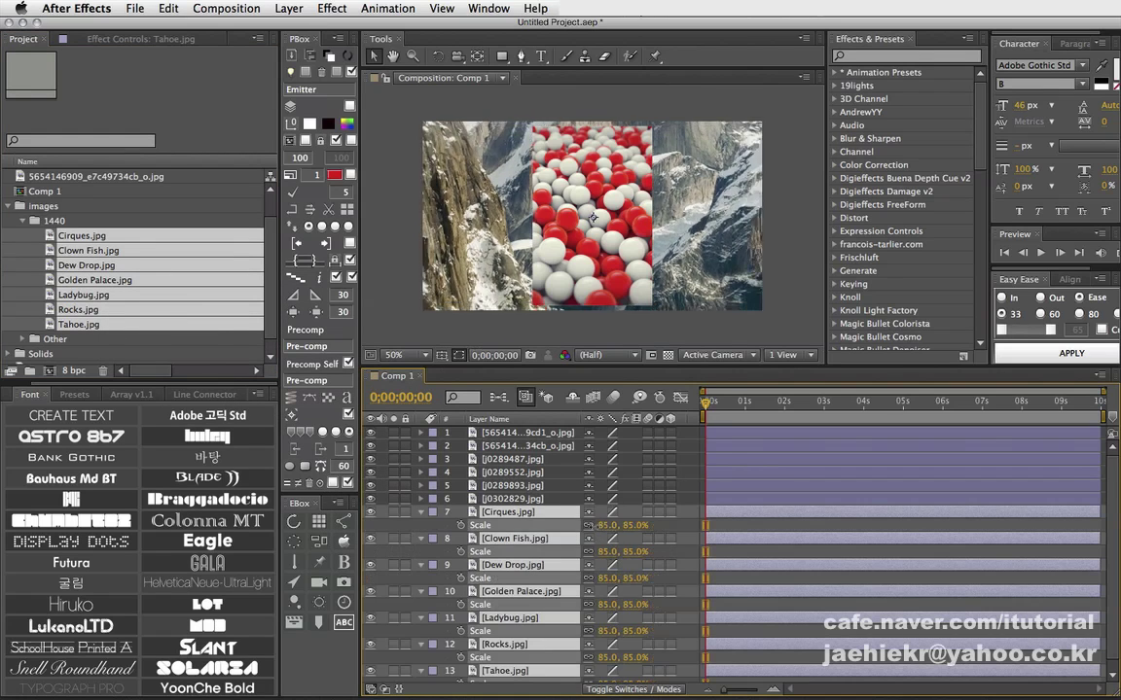
left_click_drag(580, 530, 562, 533)
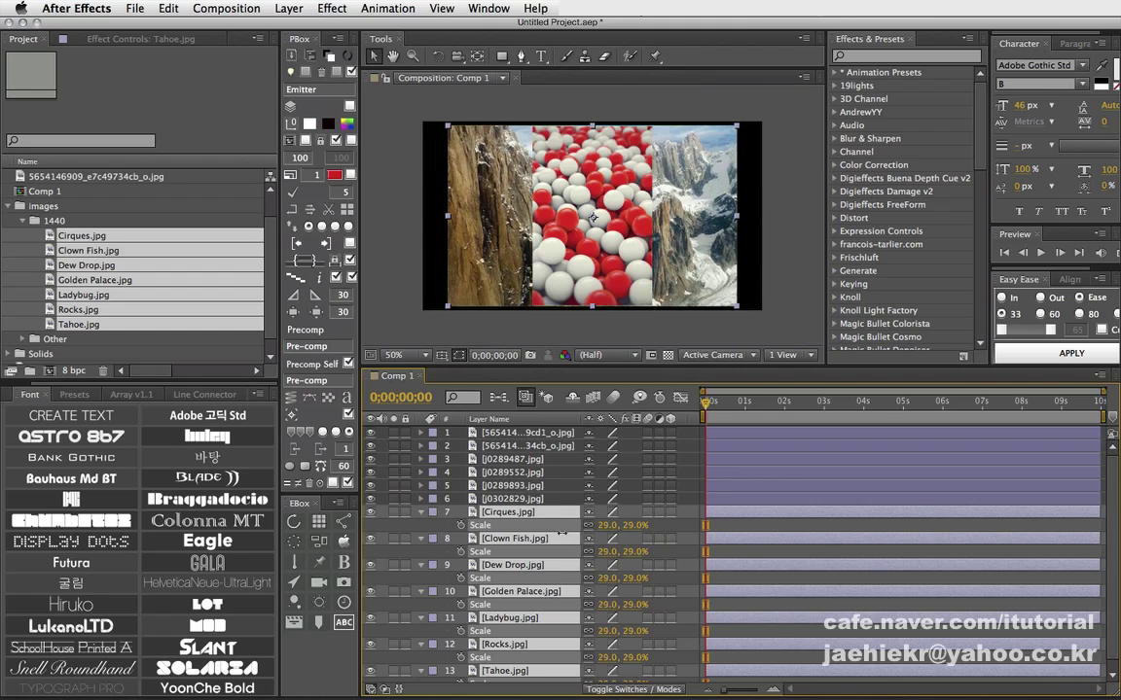
left_click(421, 513)
left_click(520, 620)
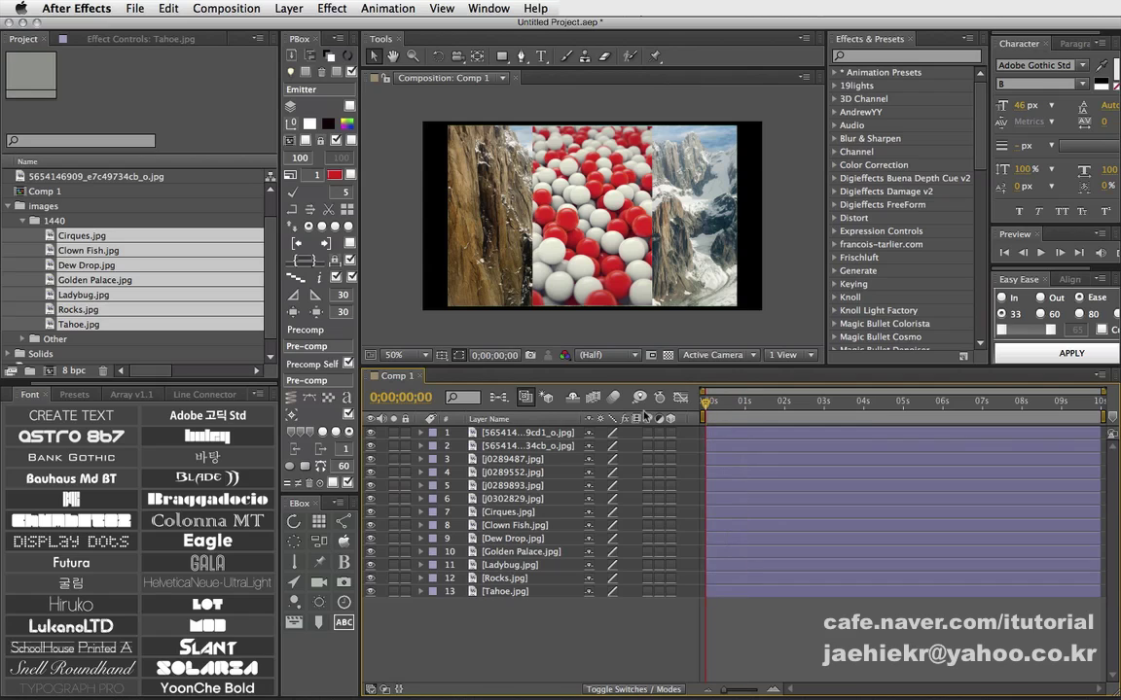
Step: Trim all thirteen image layers in Comp 1 to a single frame at the start of the composition
left_click_drag(1102, 391, 761, 391)
left_click(326, 244)
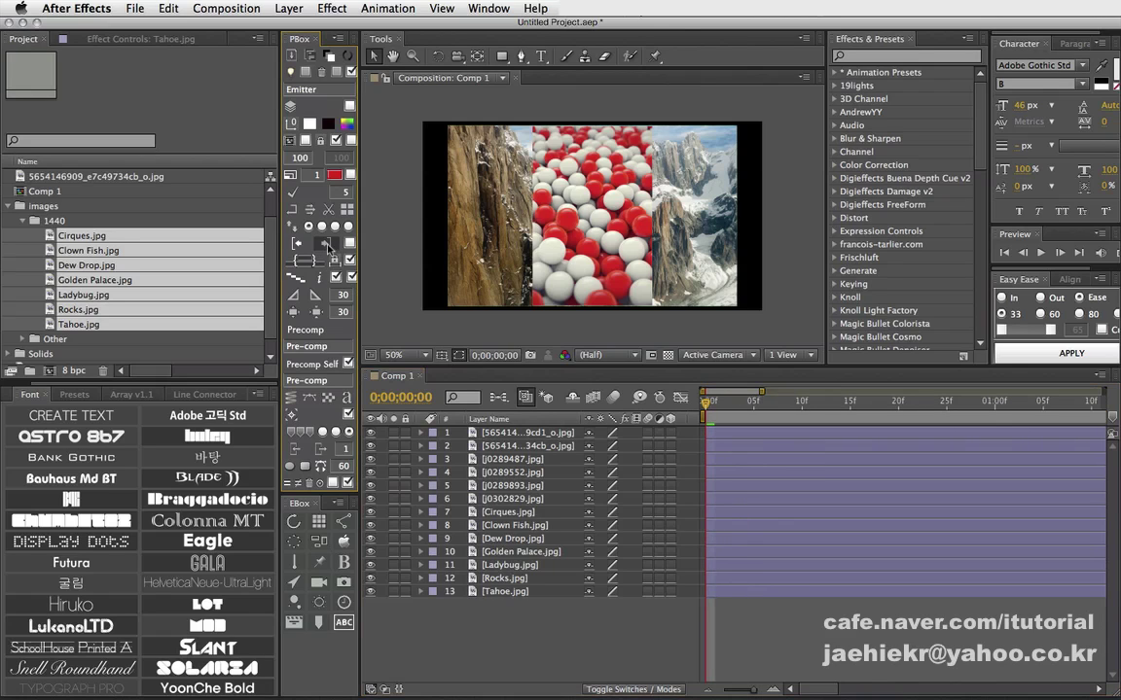
key("super+a")
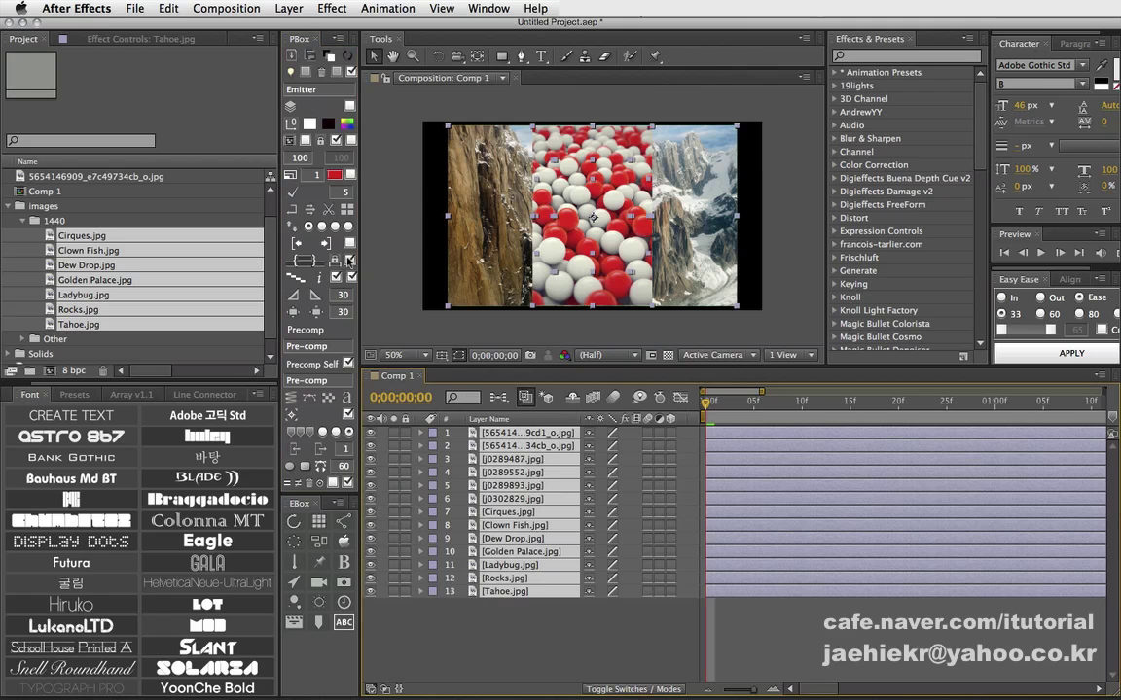
key("alt+bracketright")
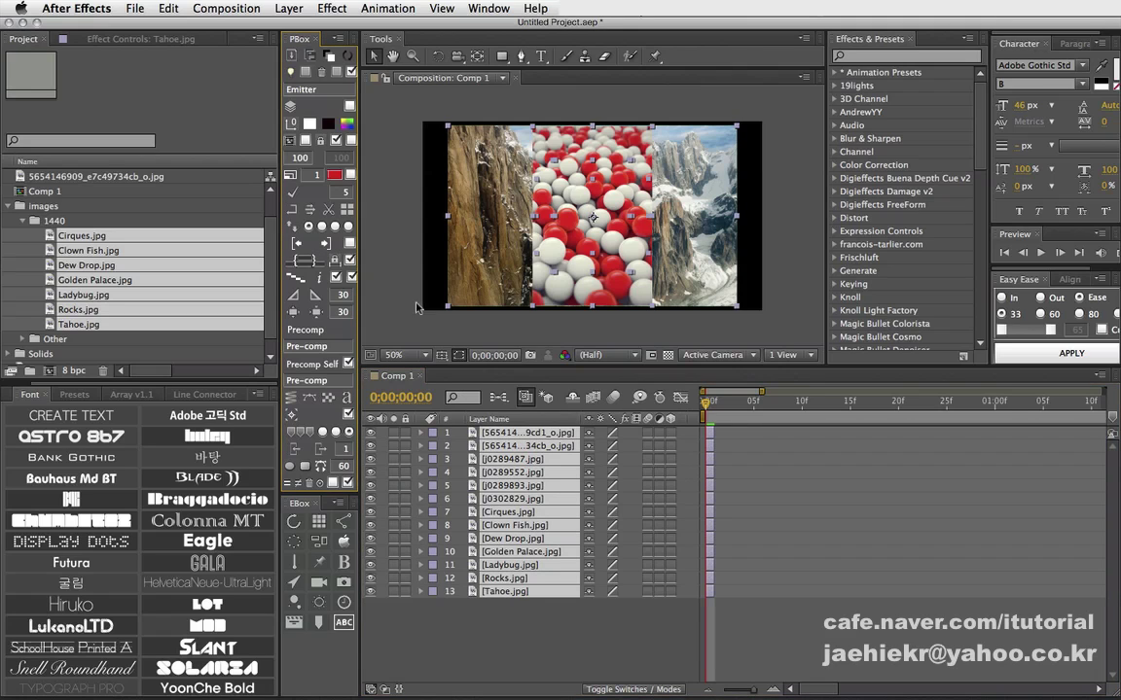
Step: Apply Layer Shift Trim to the thirteen layers with the sequential (순차) and move (이동) options at 1 frame
left_click(310, 211)
left_click_drag(616, 279, 648, 280)
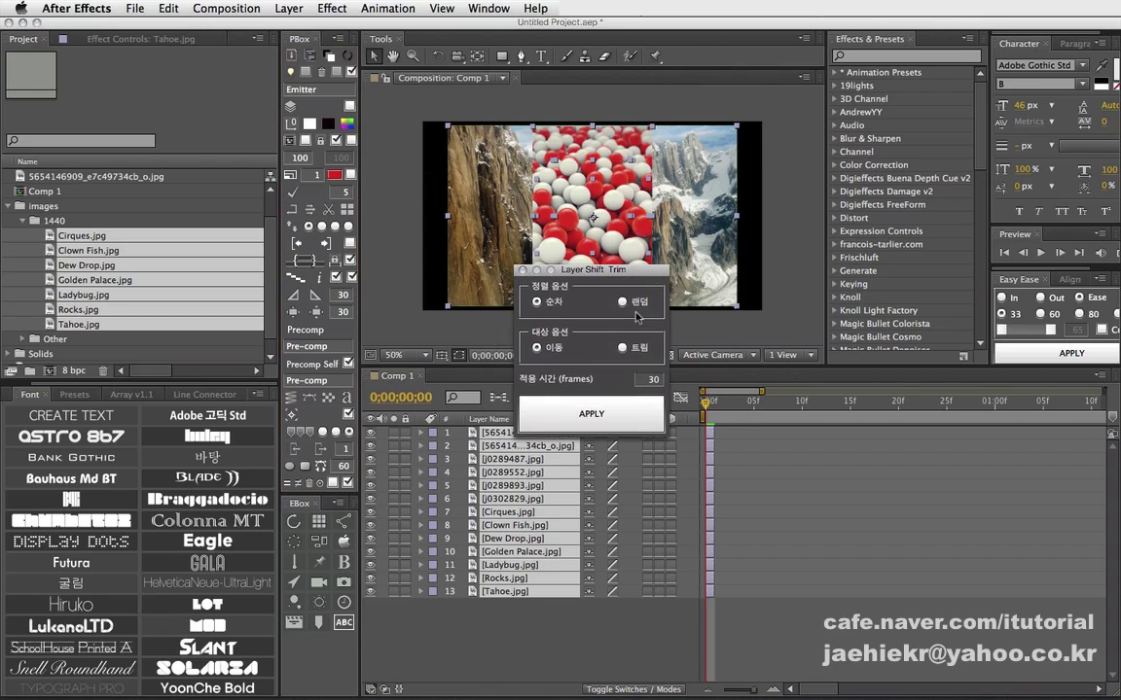
double_click(648, 379)
type("1")
left_click(552, 410)
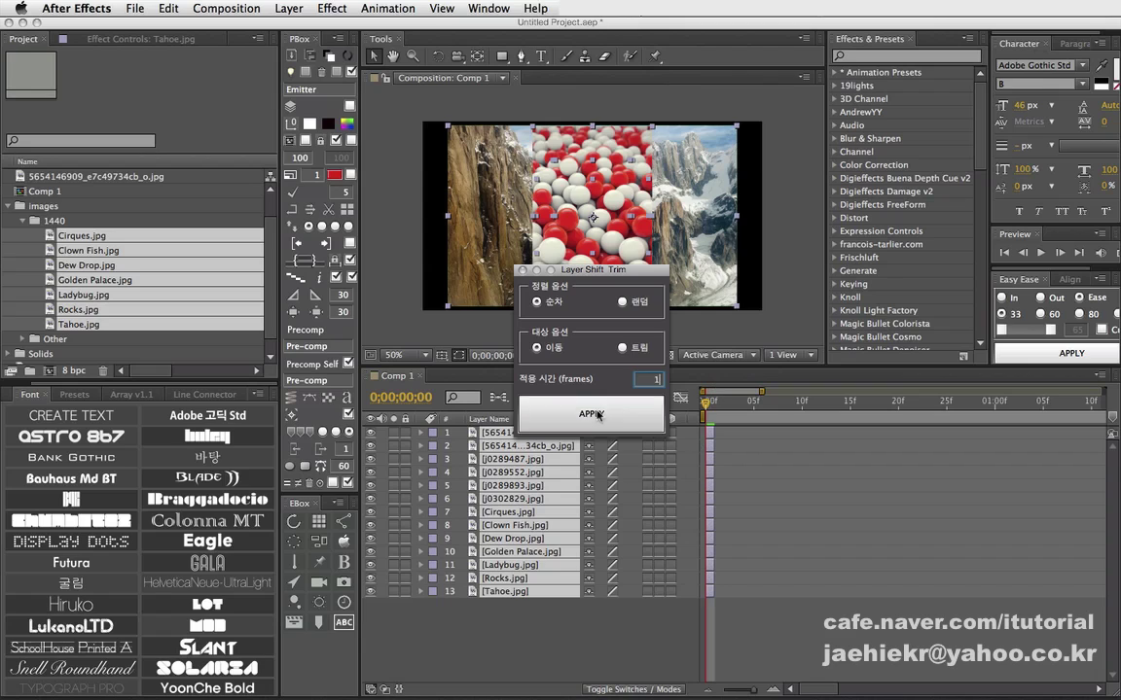
left_click(524, 271)
Step: End the work area at 0;00;00;12, trim Comp 1 to it and return to the first frame
left_click_drag(707, 402, 828, 426)
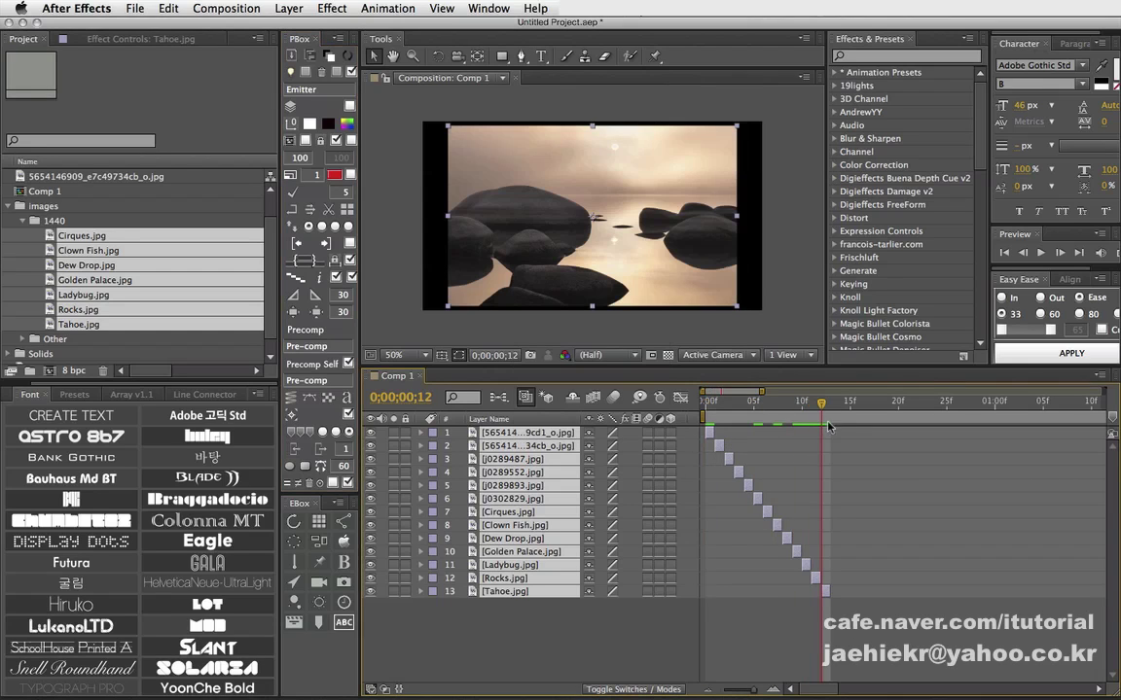
key("n")
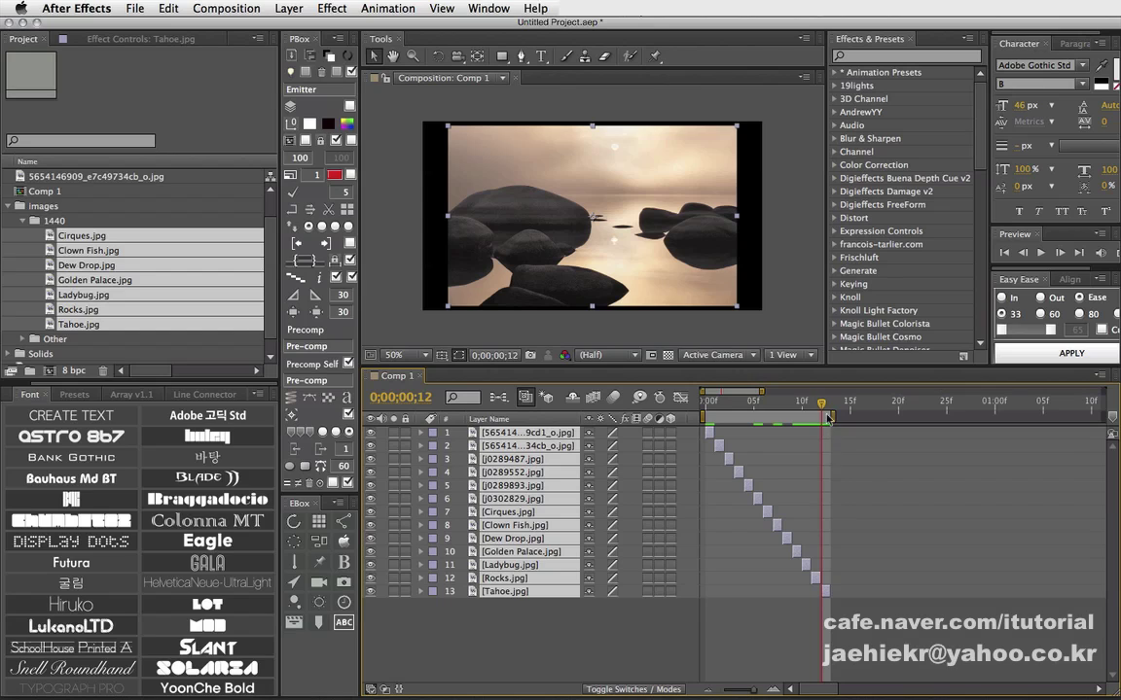
right_click(790, 416)
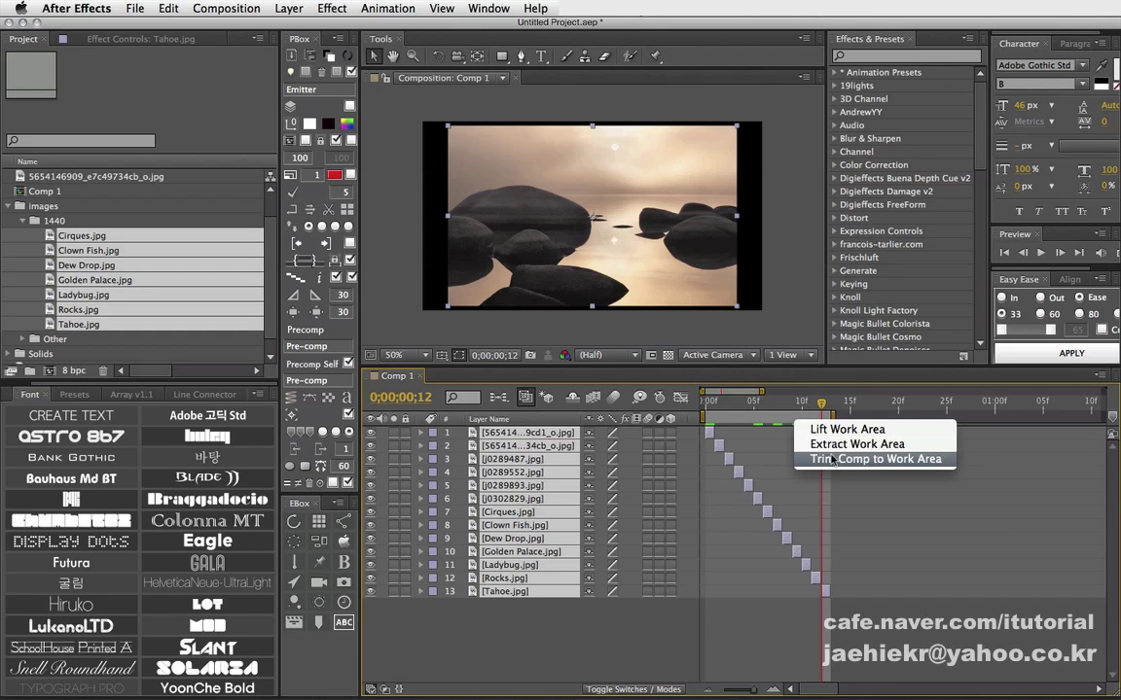
left_click(819, 463)
left_click_drag(1067, 404, 707, 401)
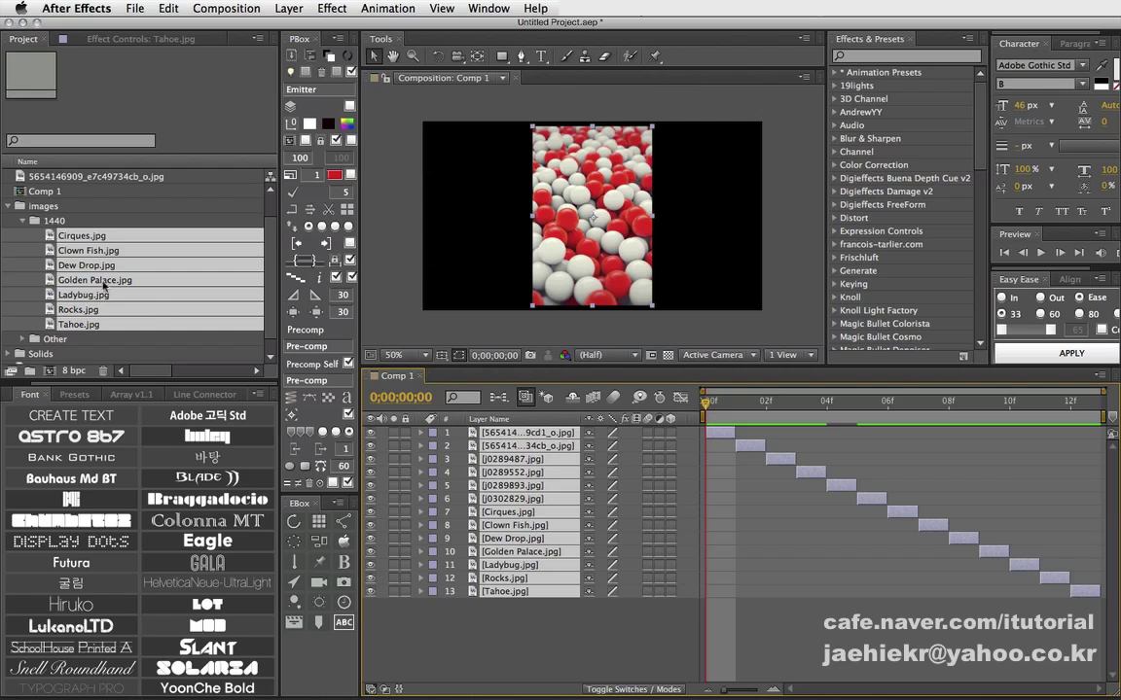
Step: Create Comp 2 with the NTSC D1 Widescreen Square Pixel preset and a 10-second duration, and add Comp 1 as a layer
left_click(21, 223)
left_click(12, 235)
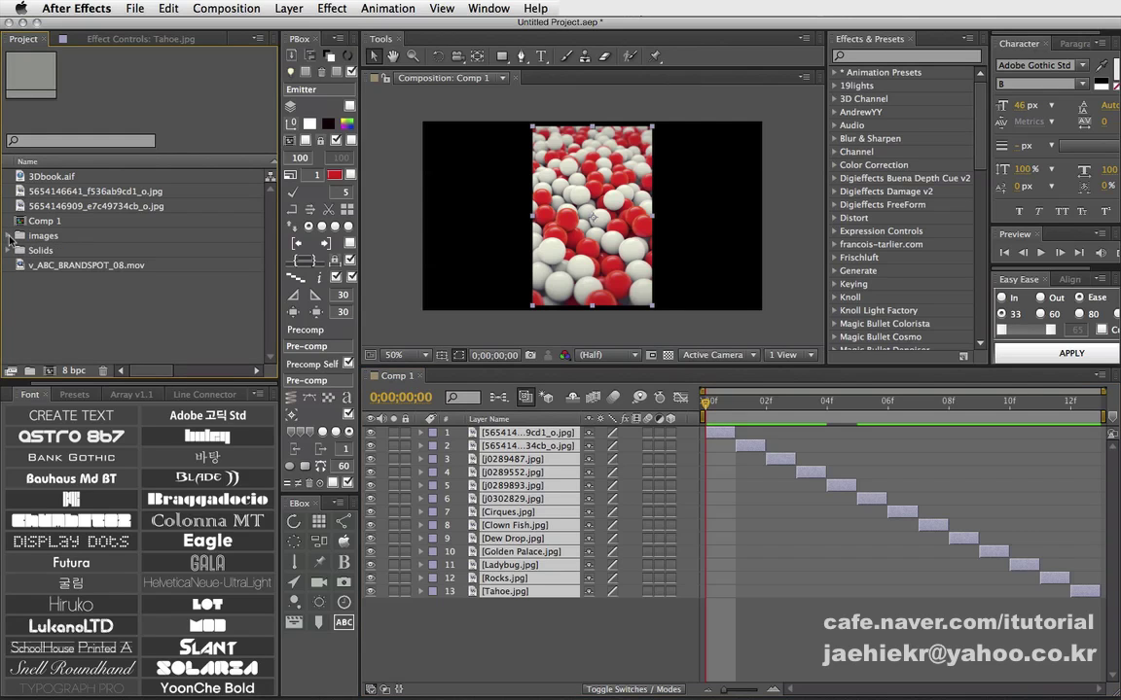
left_click(48, 371)
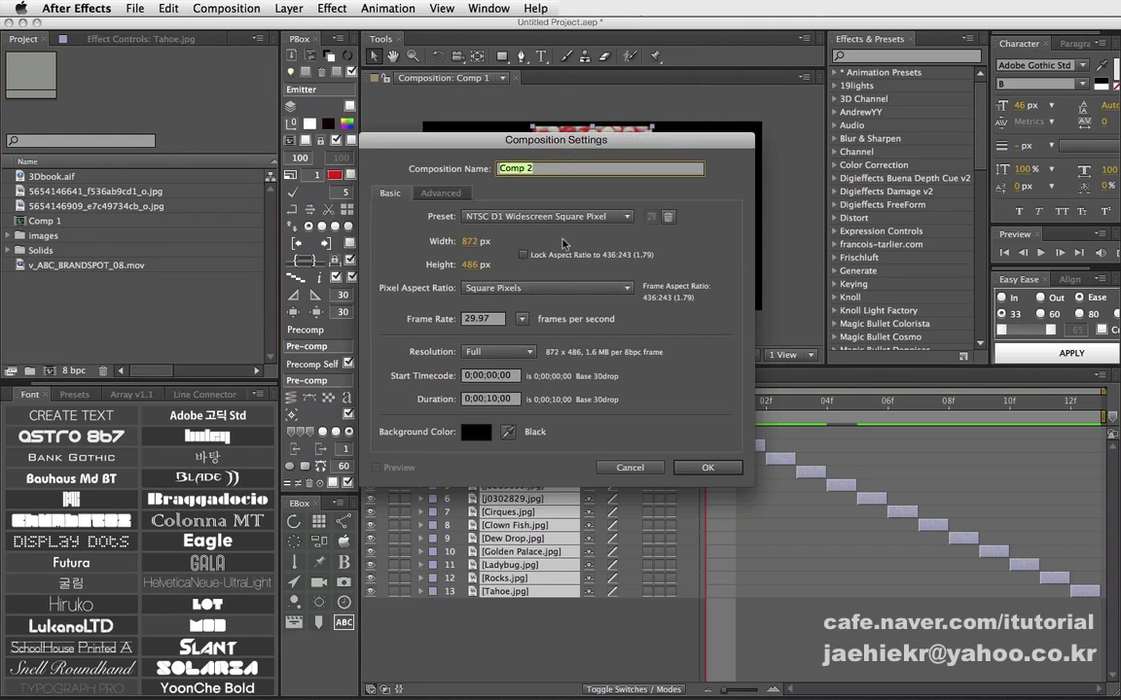
left_click(705, 468)
left_click_drag(44, 221, 623, 452)
mouse_move(705, 407)
left_mouse_down()
mouse_move(721, 407)
mouse_move(691, 407)
left_mouse_up()
left_click(551, 477)
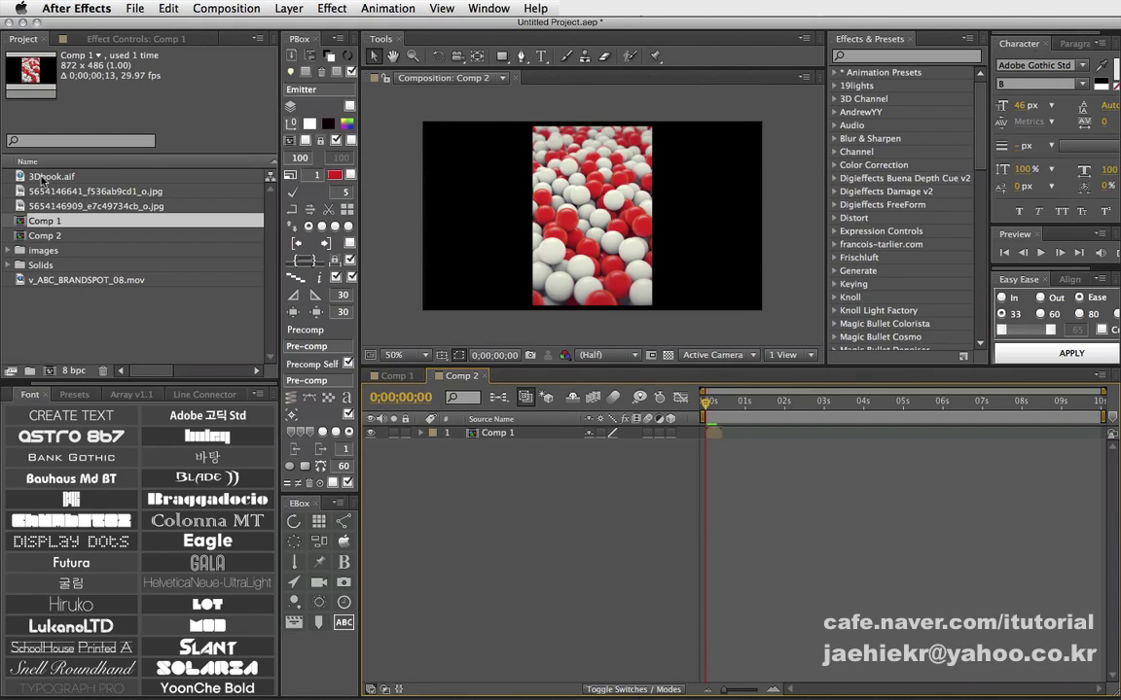
Step: Add 3Dbook.aif below Comp 1, show its waveform and place nine markers on its beats during playback, ending at the first frame
left_click_drag(41, 177, 532, 464)
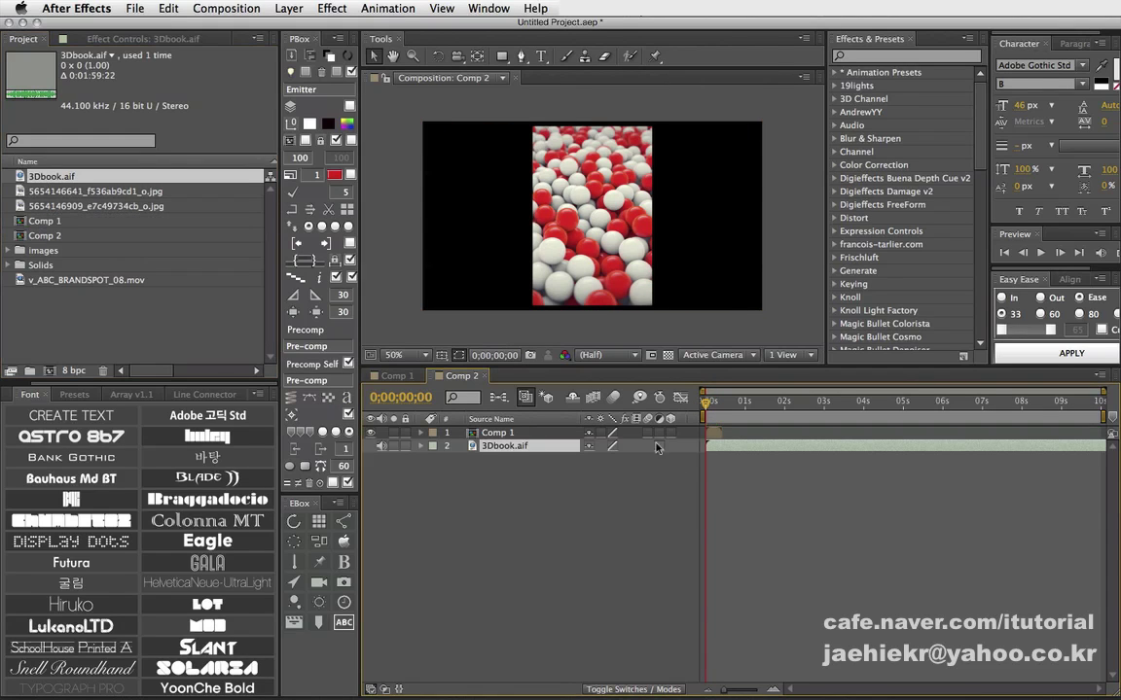
key("l")
key("l")
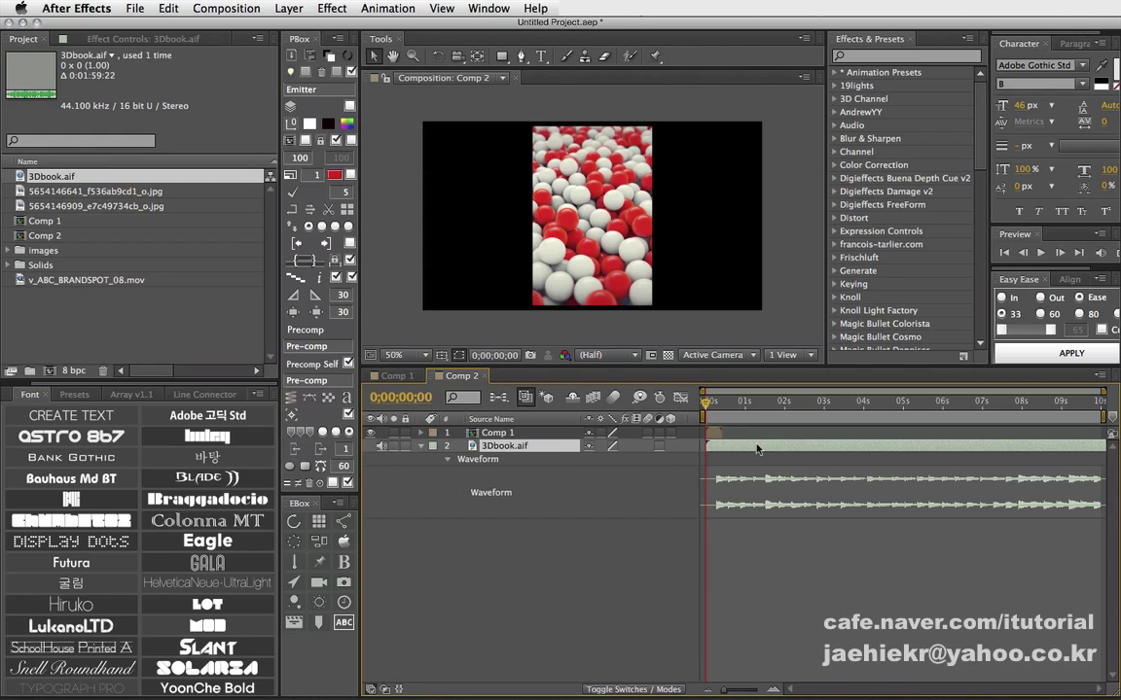
key("KP_Decimal")
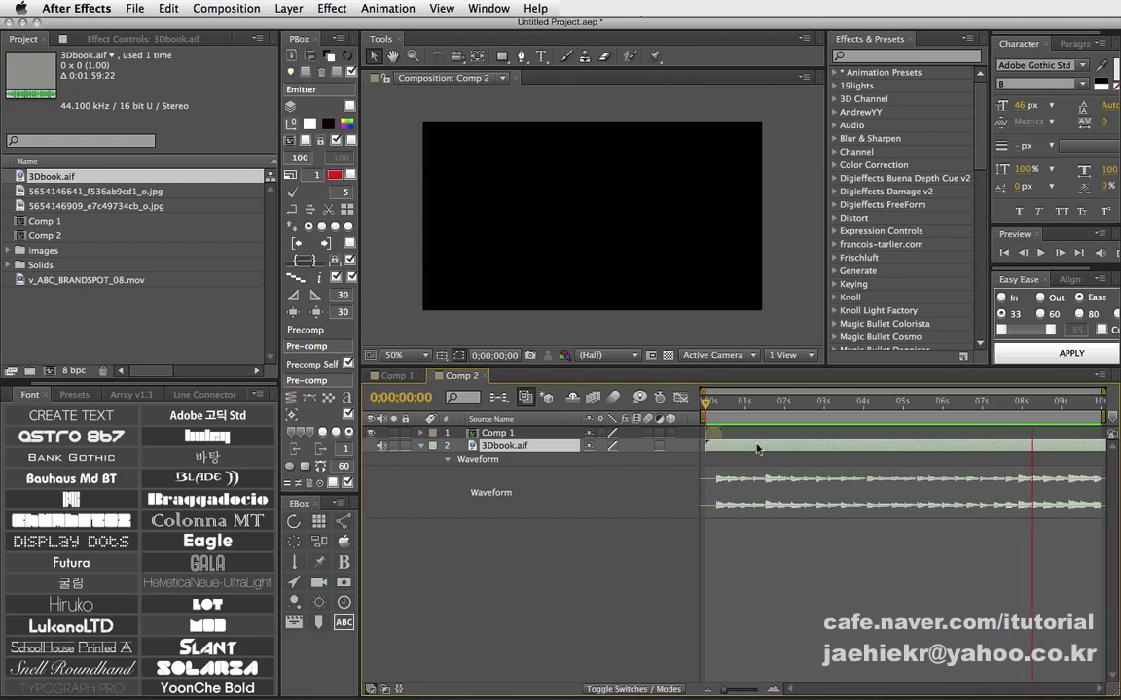
key("space")
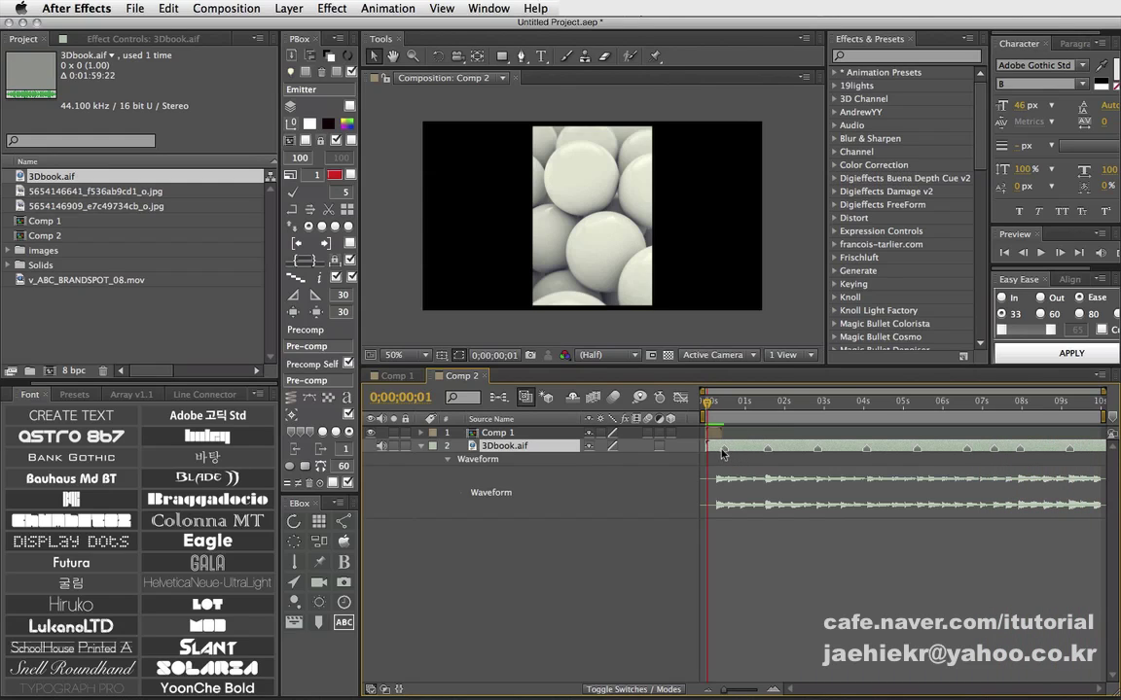
left_click_drag(714, 401, 637, 407)
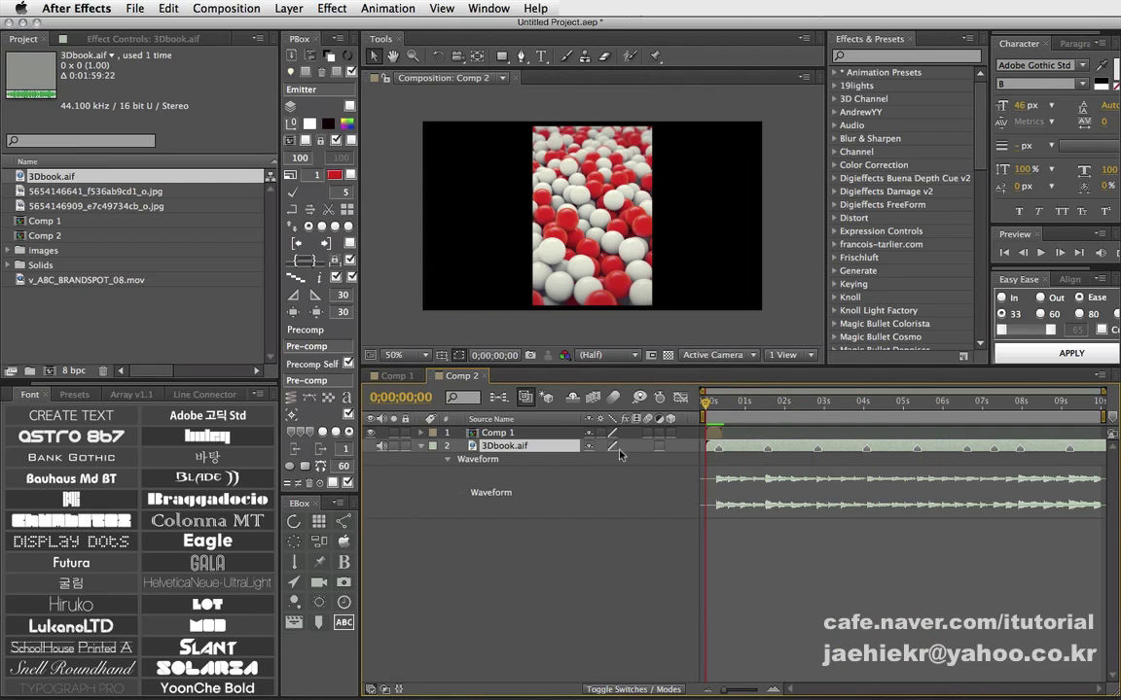
Step: Apply Time Remap jump to Marker to the Comp 1 layer with 3Dbook.aif as marker layer and an Interval Frame of 1
left_click(506, 435)
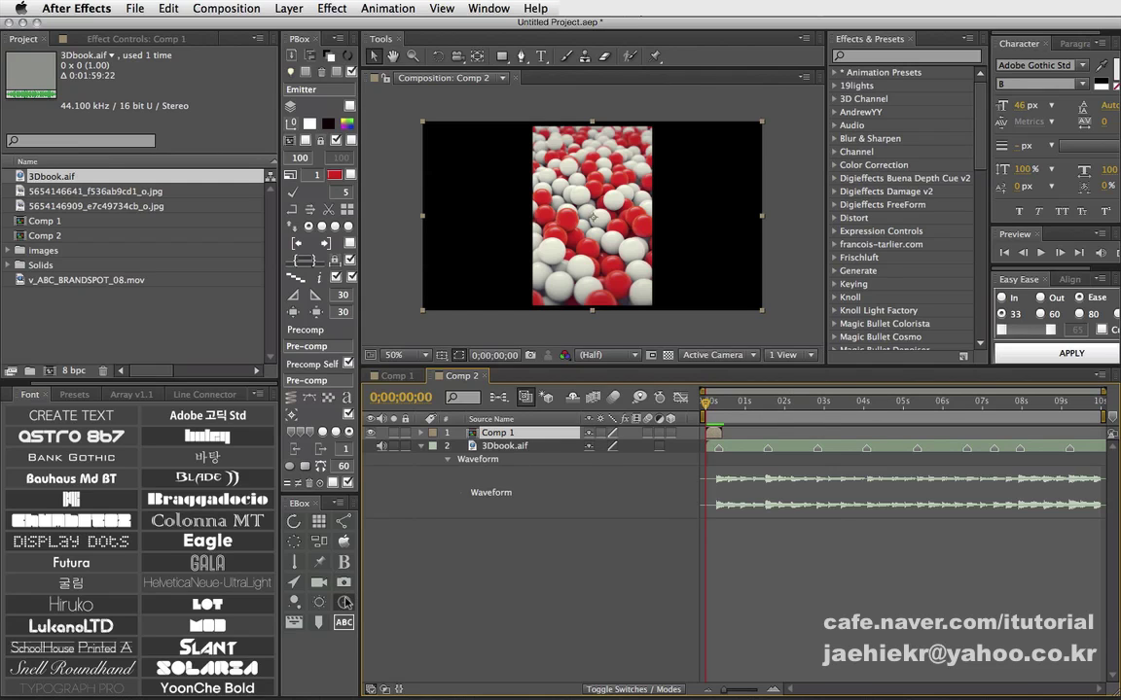
left_click(346, 603)
left_click_drag(534, 213, 184, 199)
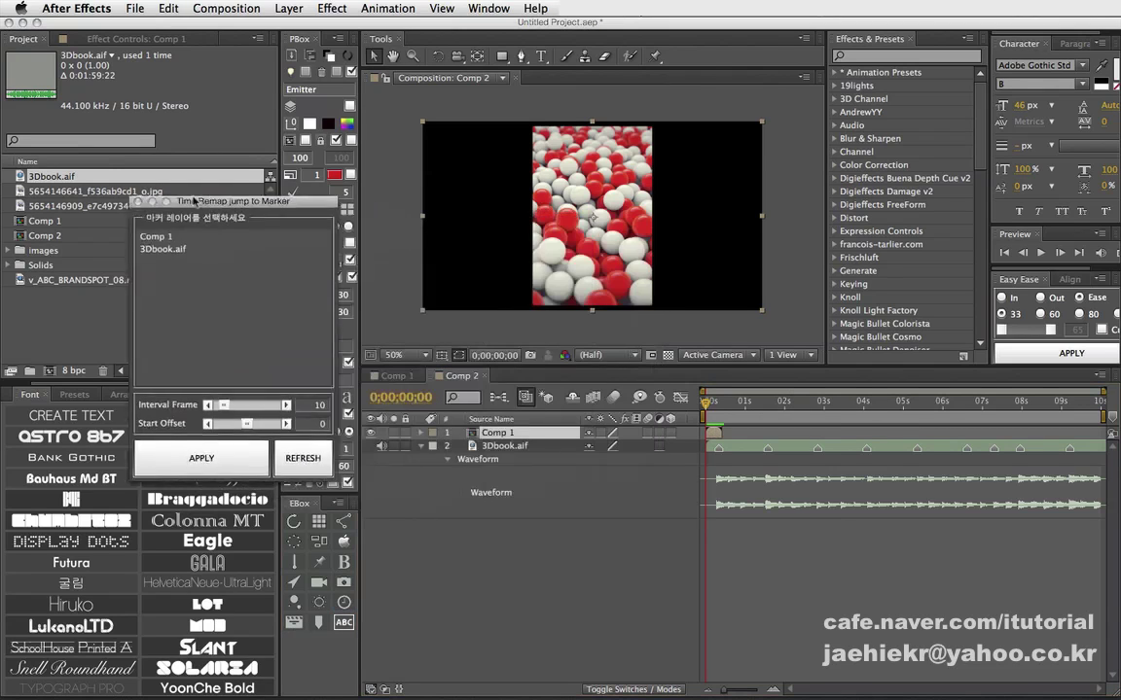
left_click(161, 247)
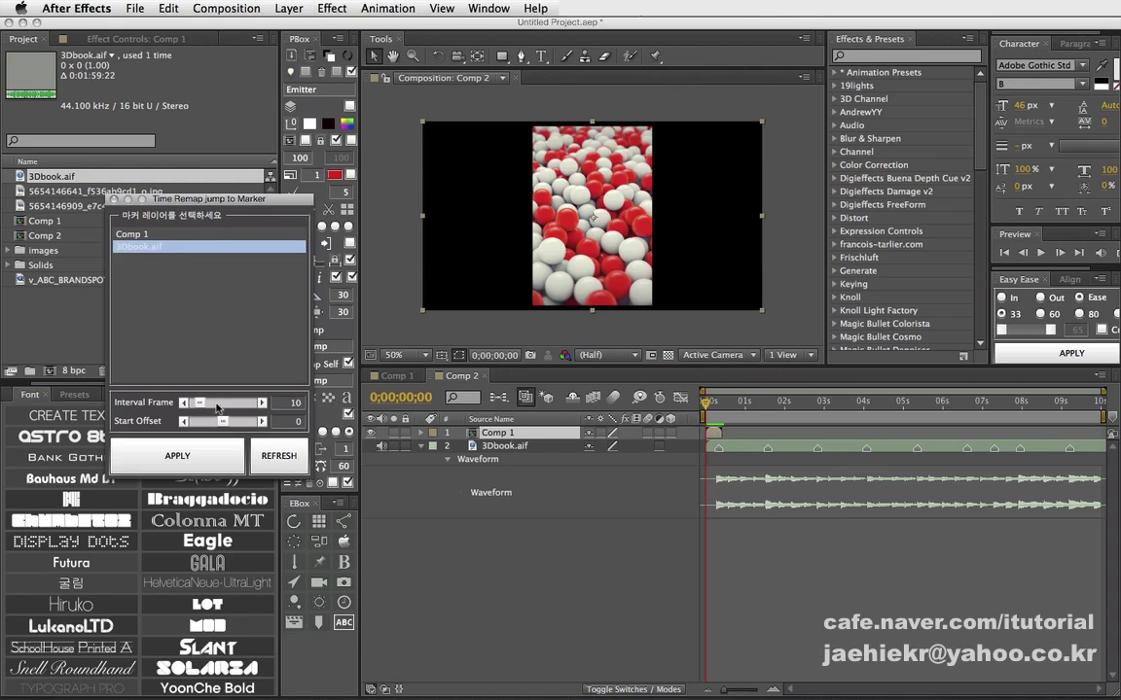
left_click_drag(199, 404, 192, 405)
left_click(221, 457)
left_click(233, 455)
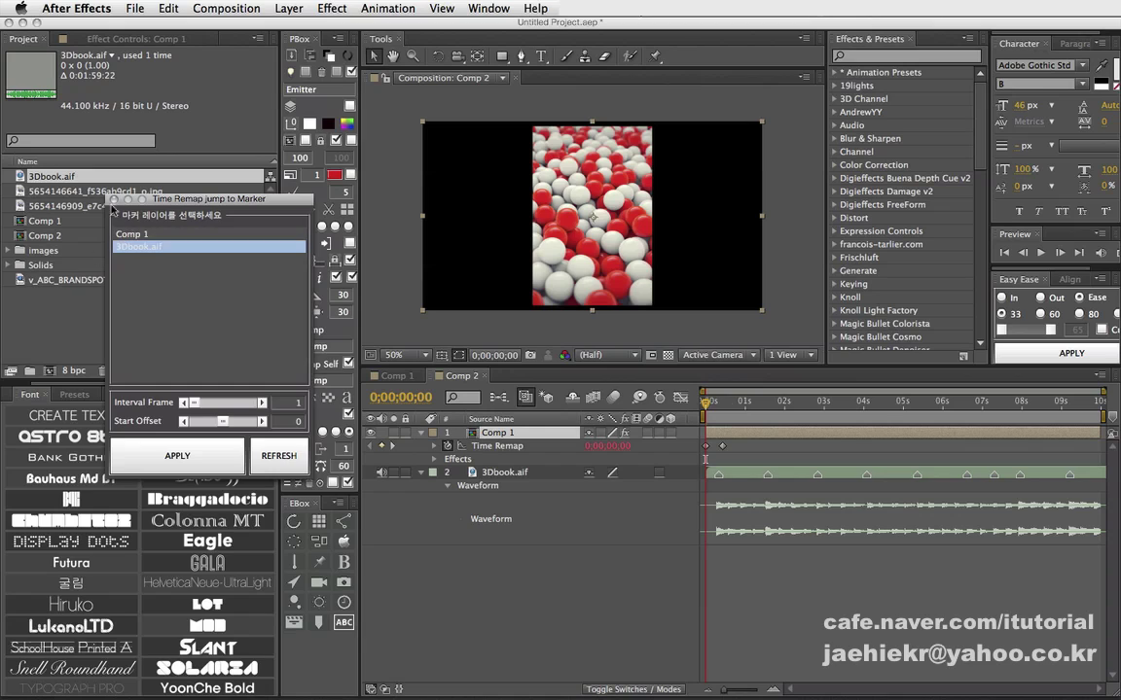
left_click(114, 199)
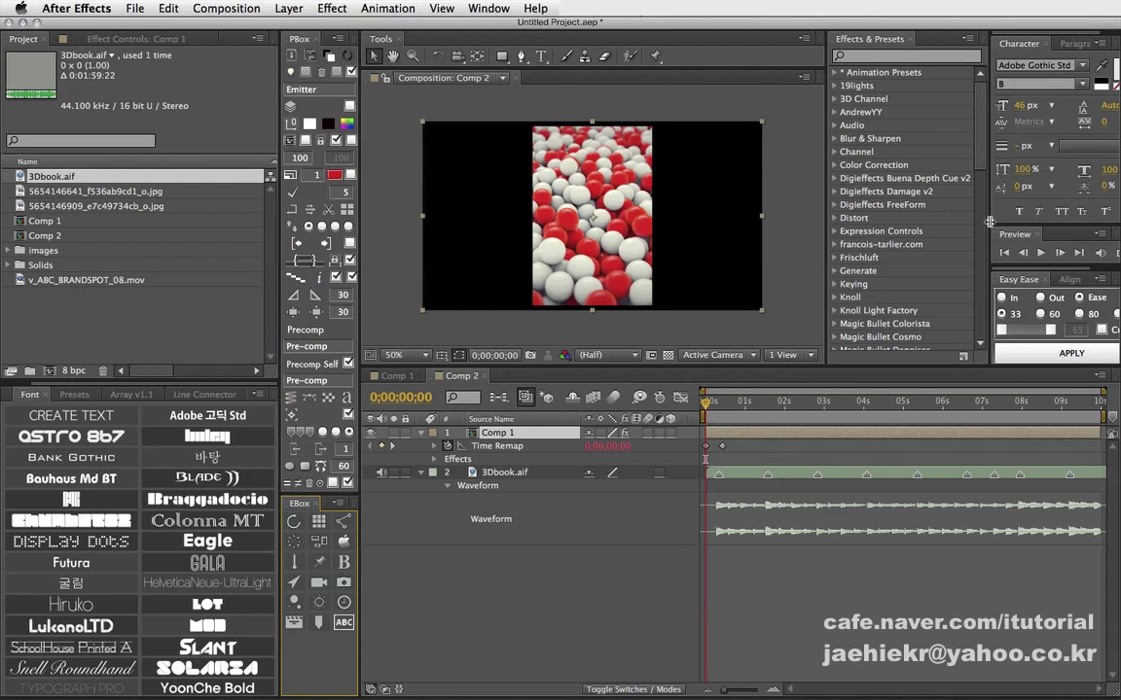
Step: Preview Comp 2 to check that the images change at the audio markers
left_click_drag(989, 224, 959, 232)
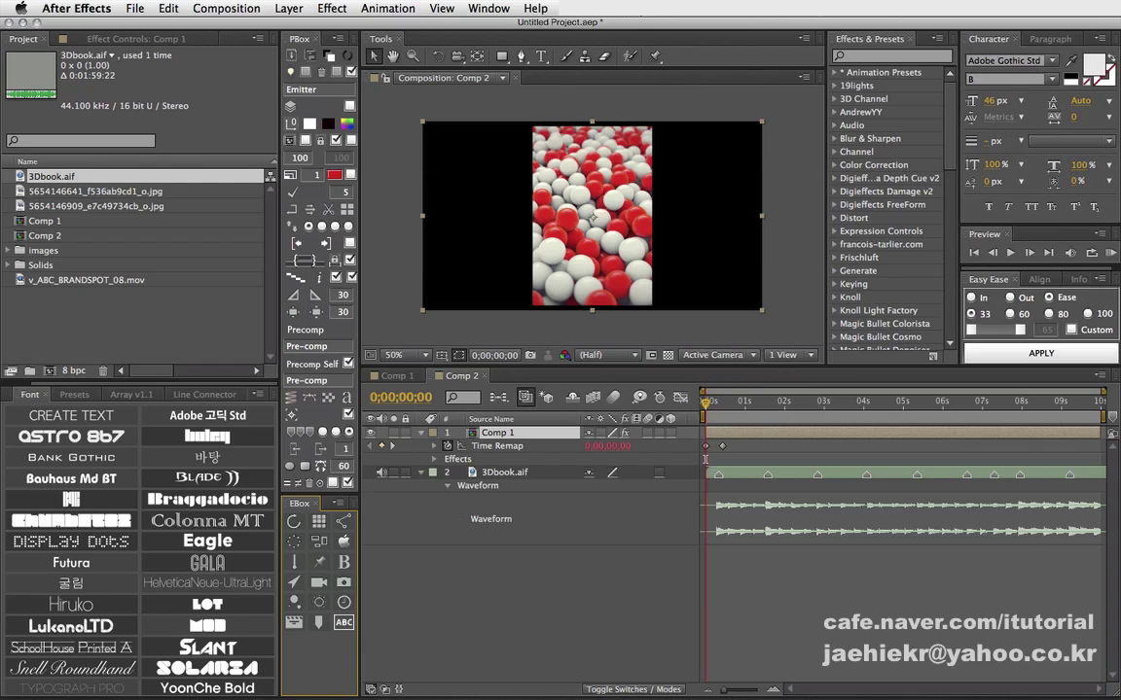
left_click(1112, 253)
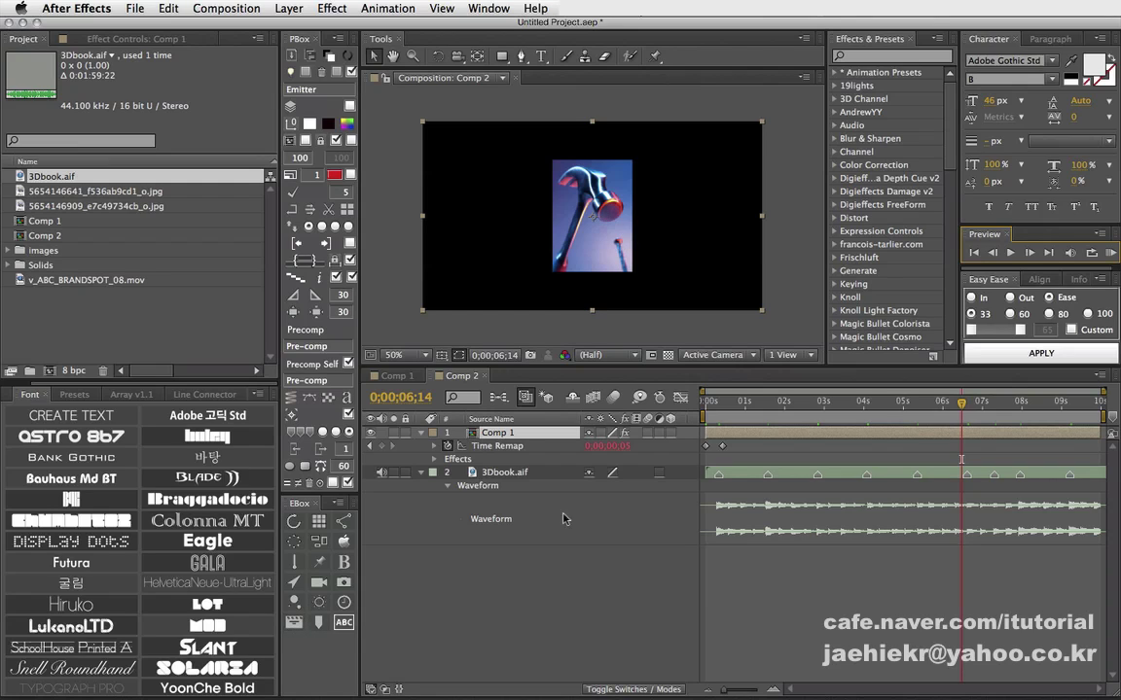
Step: Add a Write Text layer at the lower left of the Comp 1 frame and set its font to bold Adobe Gothic Std
double_click(496, 432)
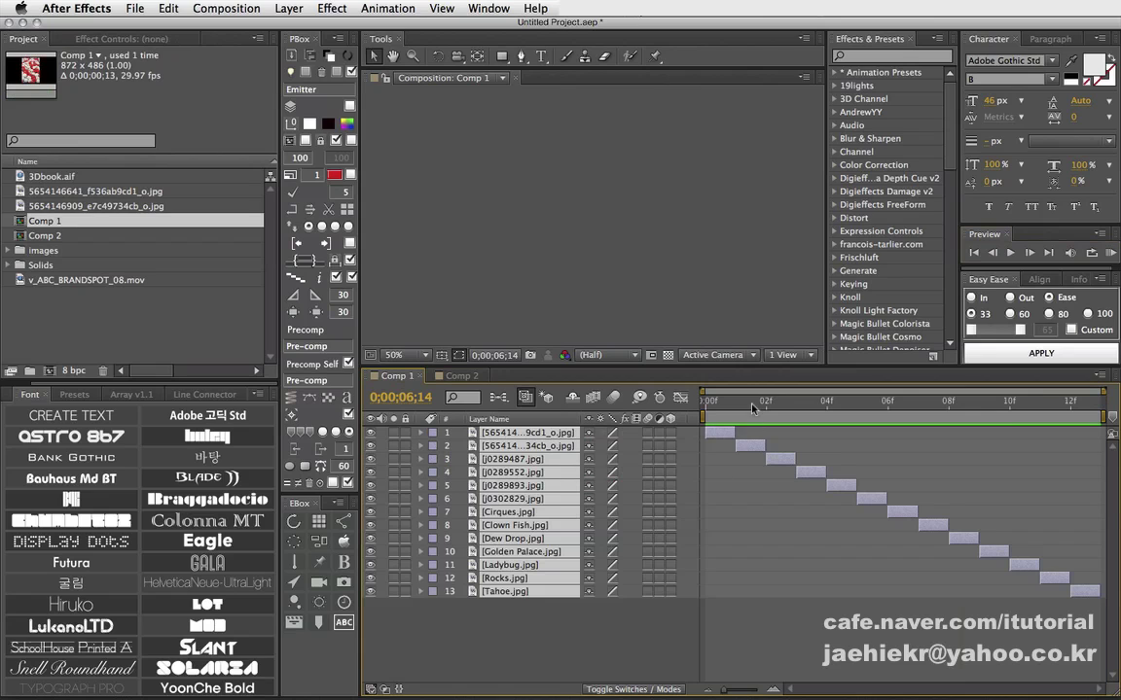
mouse_move(716, 406)
left_mouse_down()
mouse_move(963, 407)
mouse_move(705, 407)
left_mouse_up()
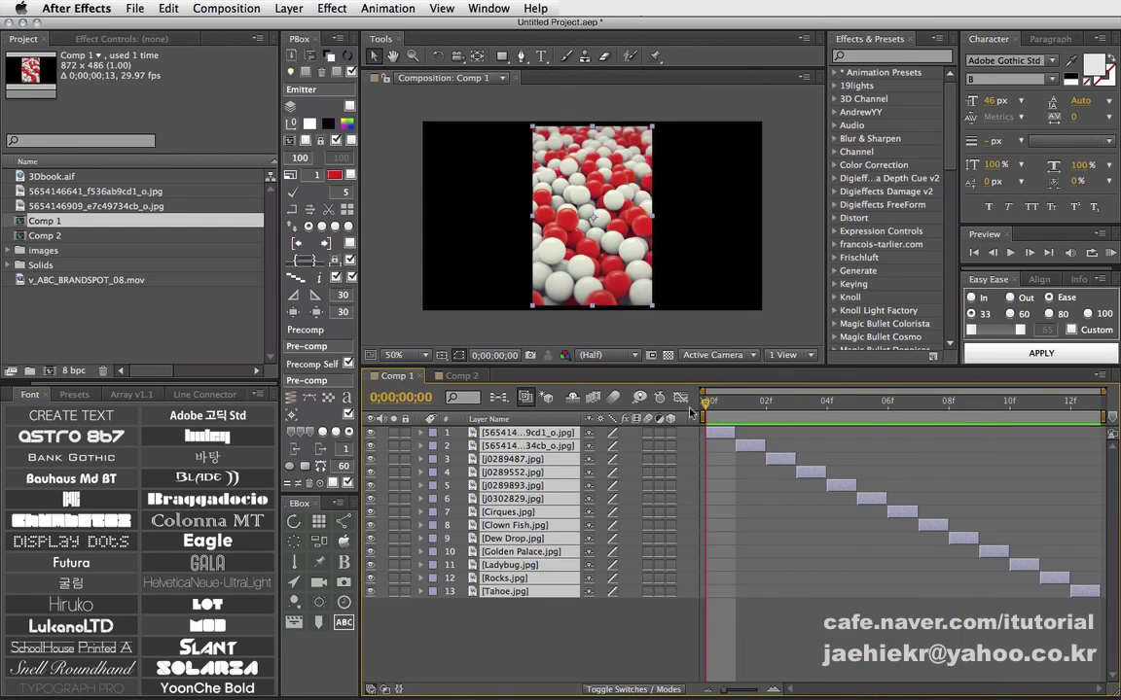
left_click(97, 415)
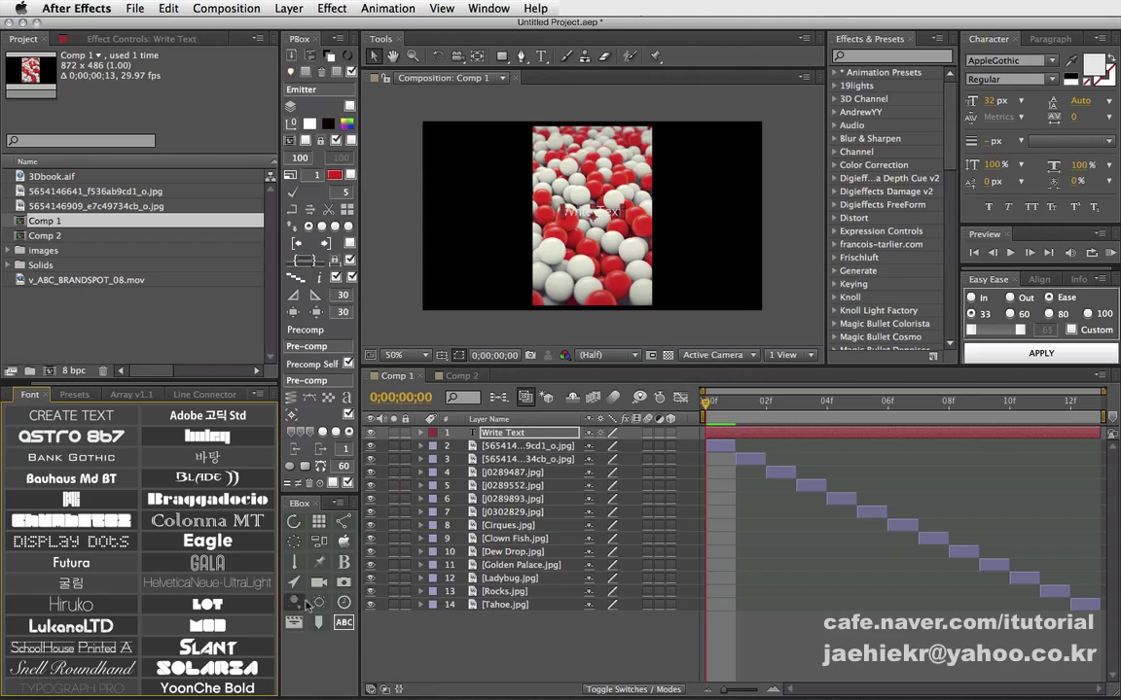
left_click_drag(600, 216, 478, 291)
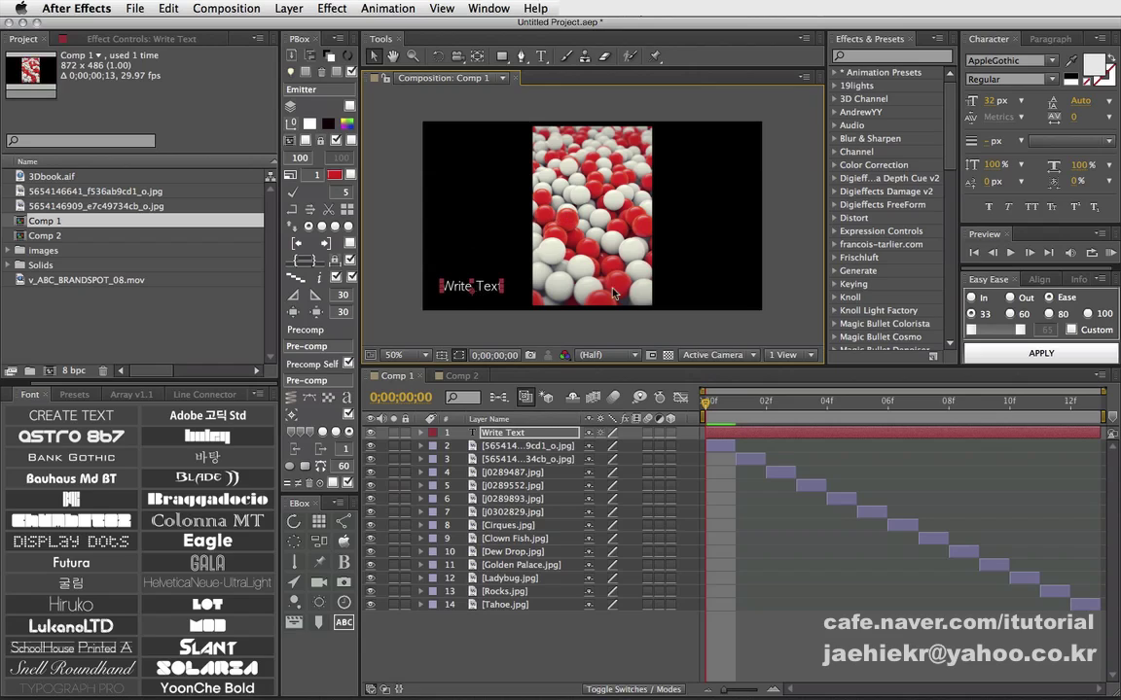
left_click(207, 416)
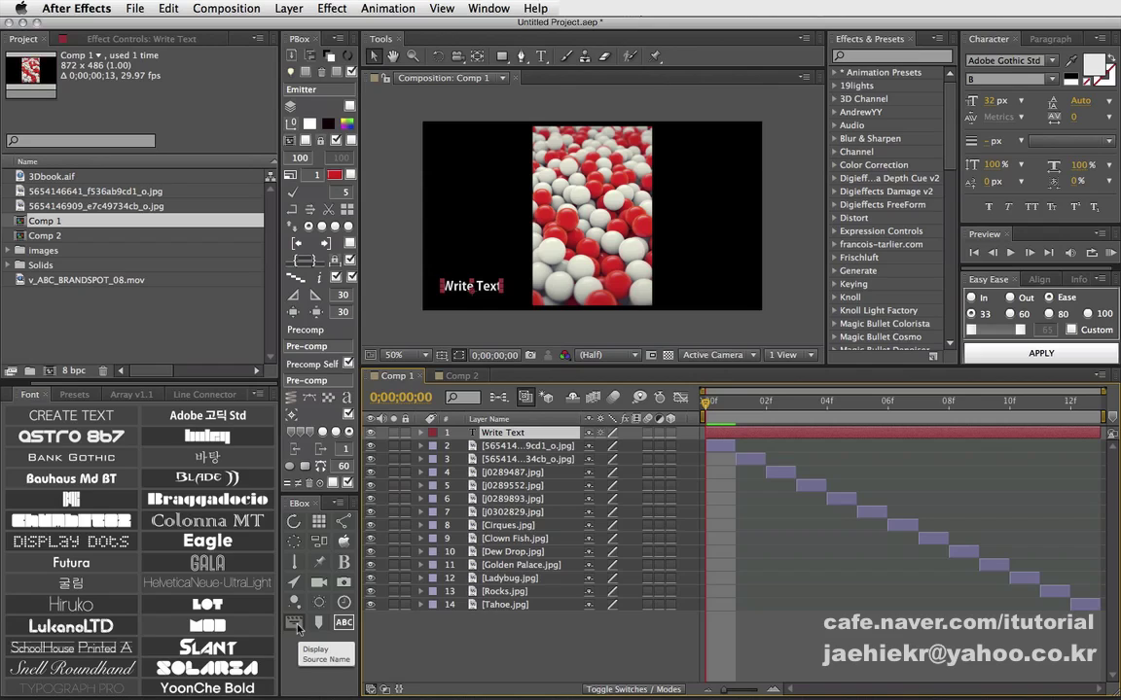
Step: Apply Display Source Name to the Write Text layer, enable its Layer Name On checkbox and deselect the layer
left_click(295, 623)
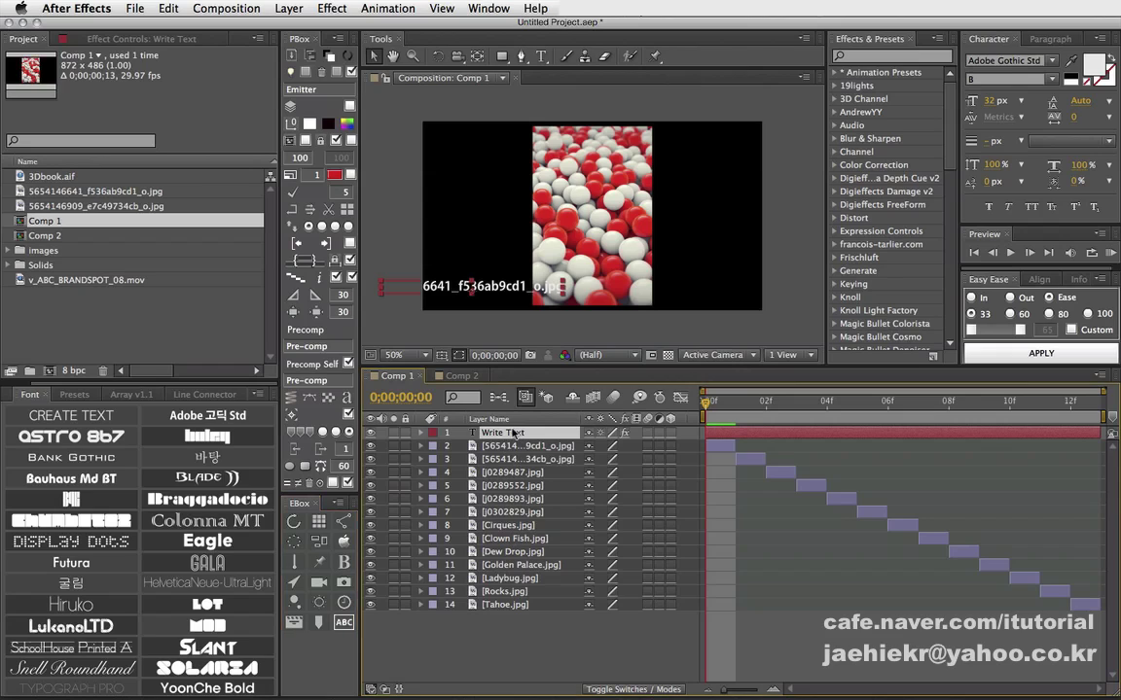
left_click(141, 39)
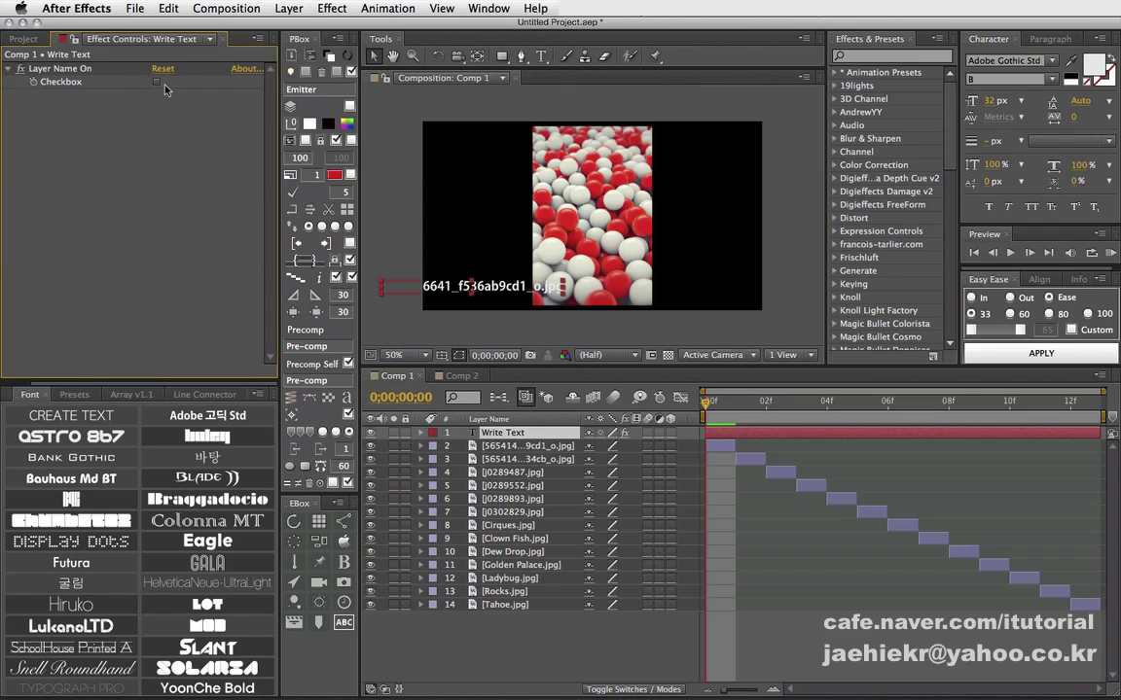
left_click(157, 82)
left_click(548, 638)
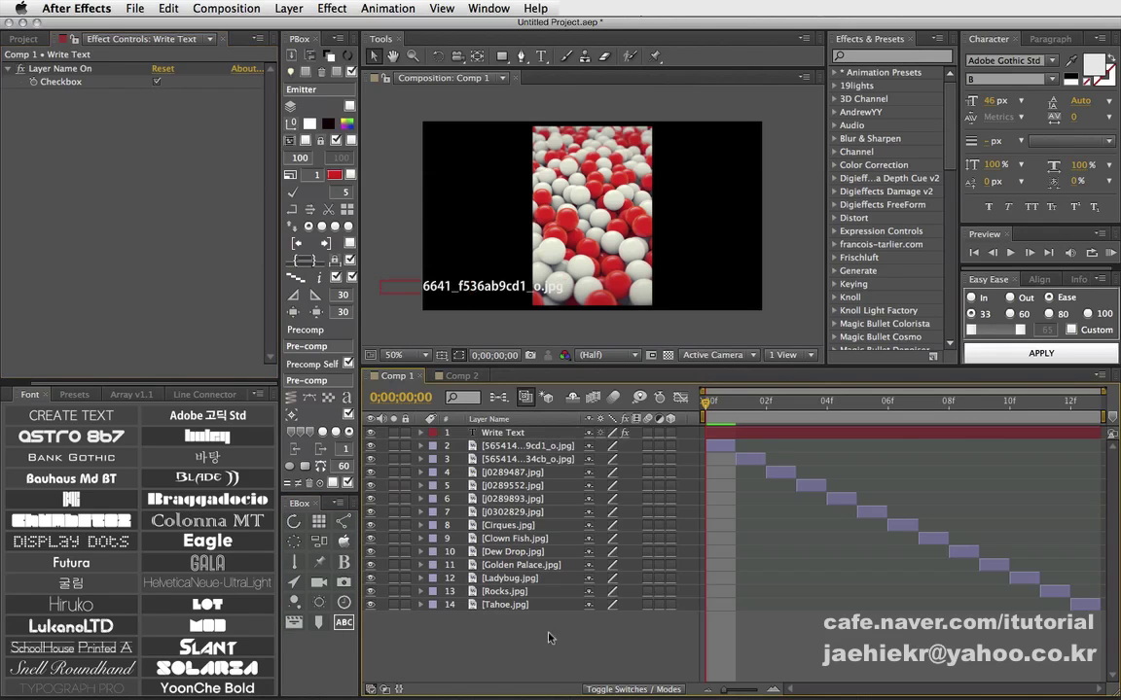
Step: Preview Comp 2 from the start with the source-name text and reopen Comp 1
left_click_drag(710, 402, 681, 414)
left_click(462, 376)
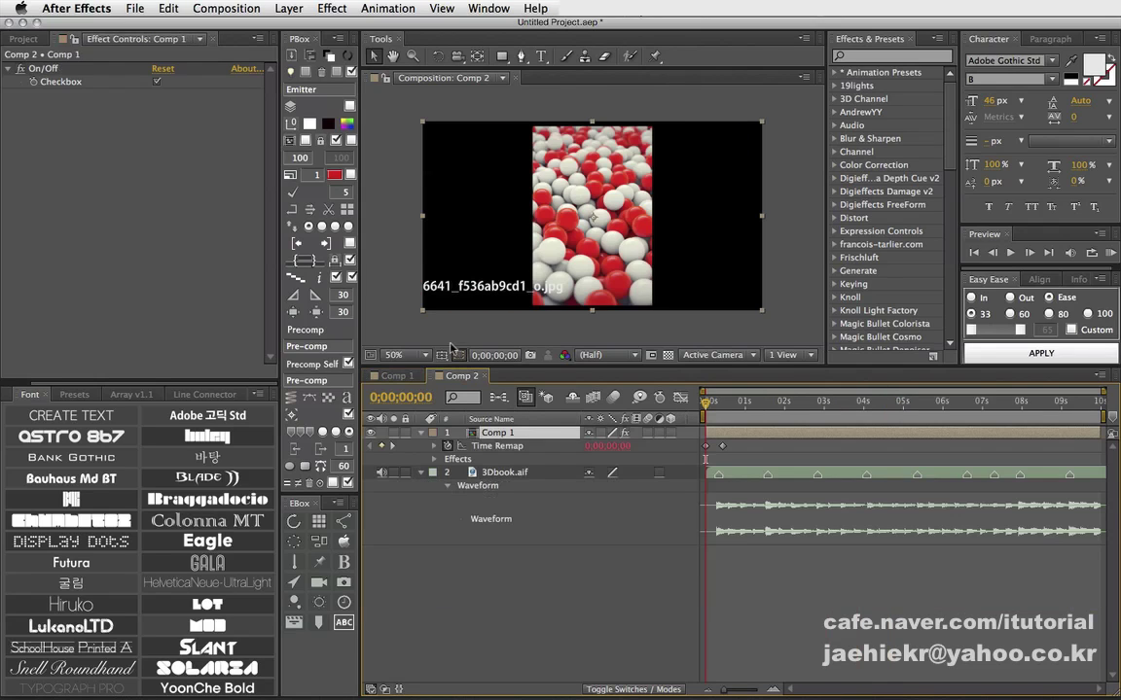
left_click(1109, 253)
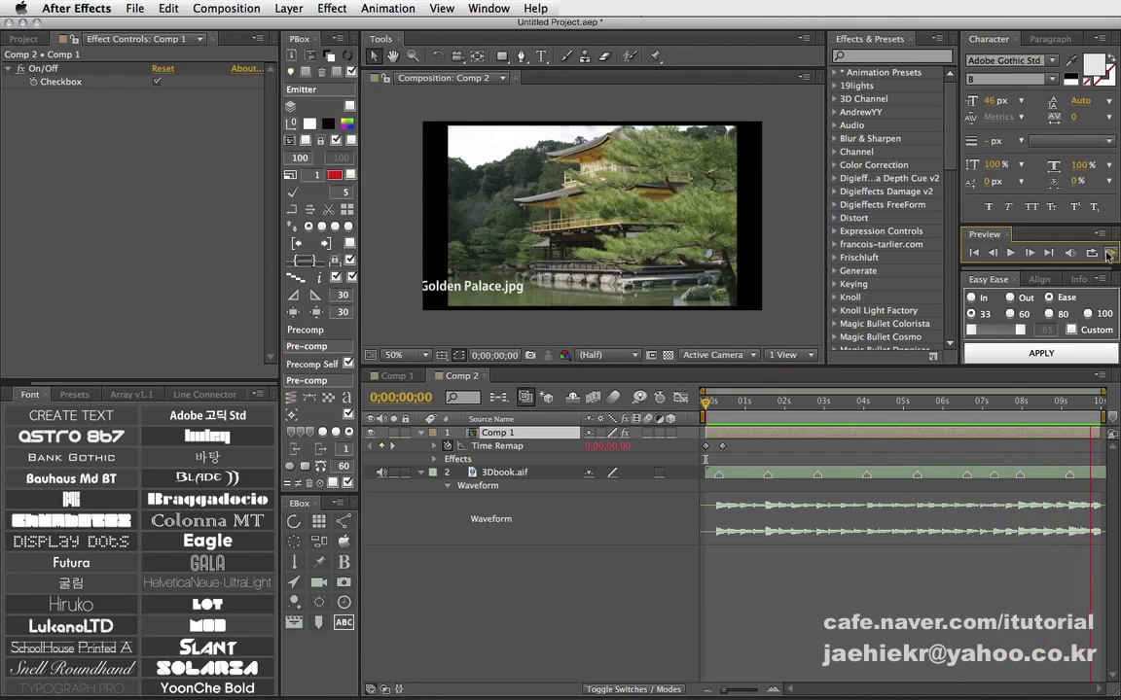
key("space")
double_click(512, 435)
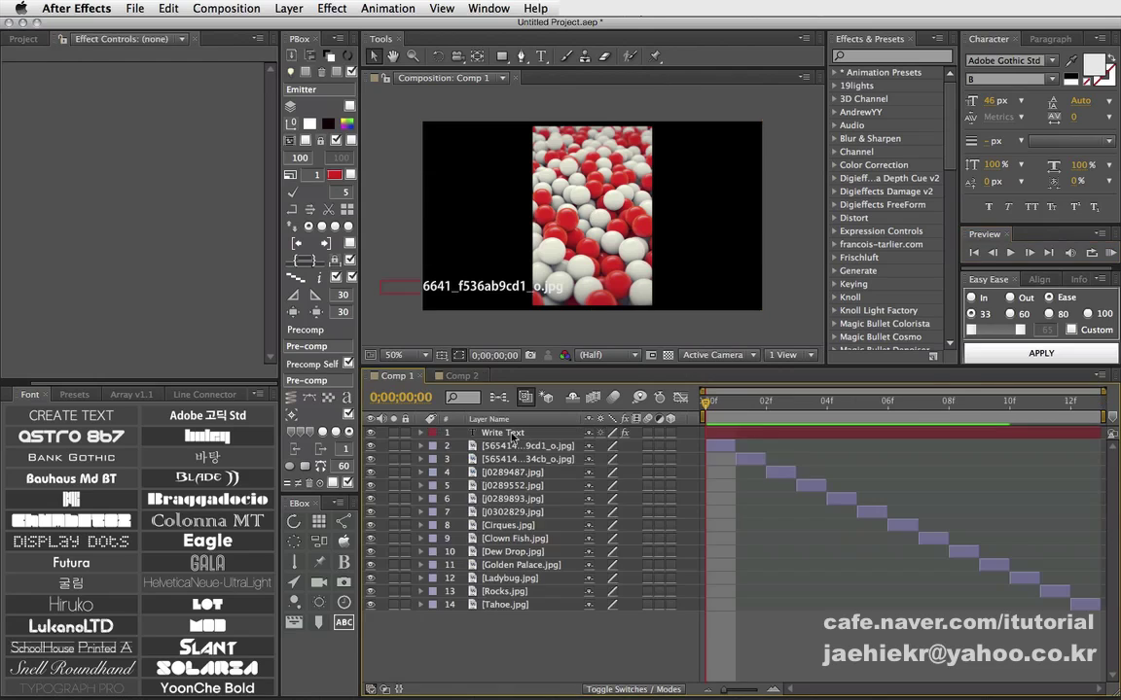
Step: Rename the first two image layers below Write Text in Comp 1 as 111 and 222
left_click(503, 434)
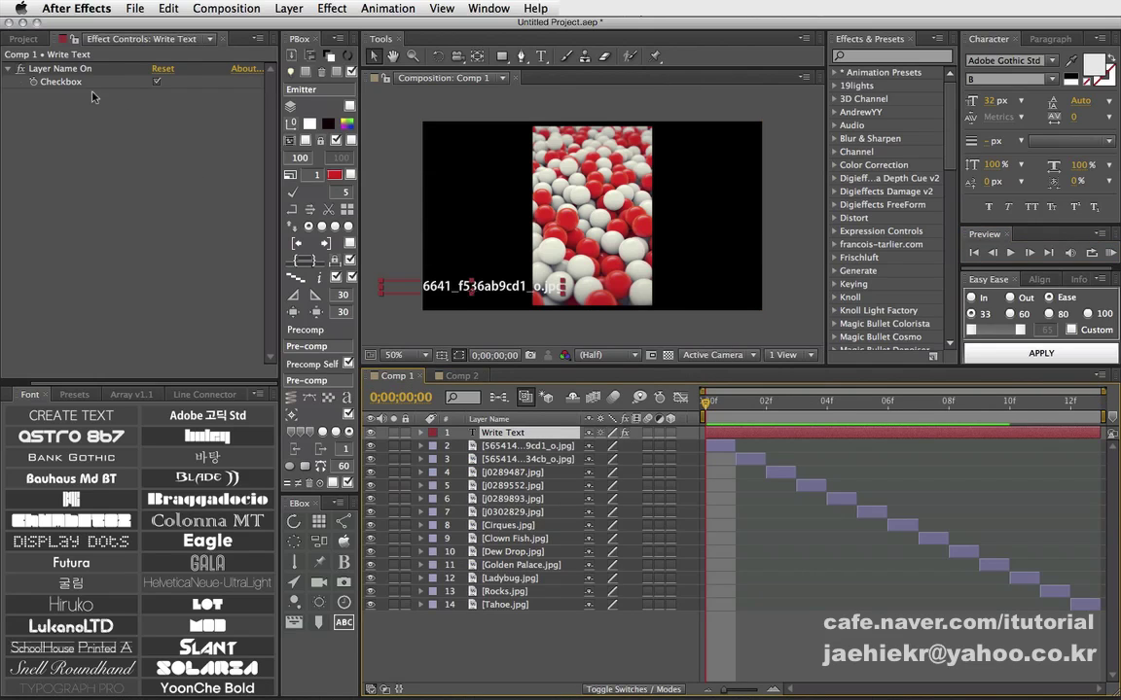
key("super+Down")
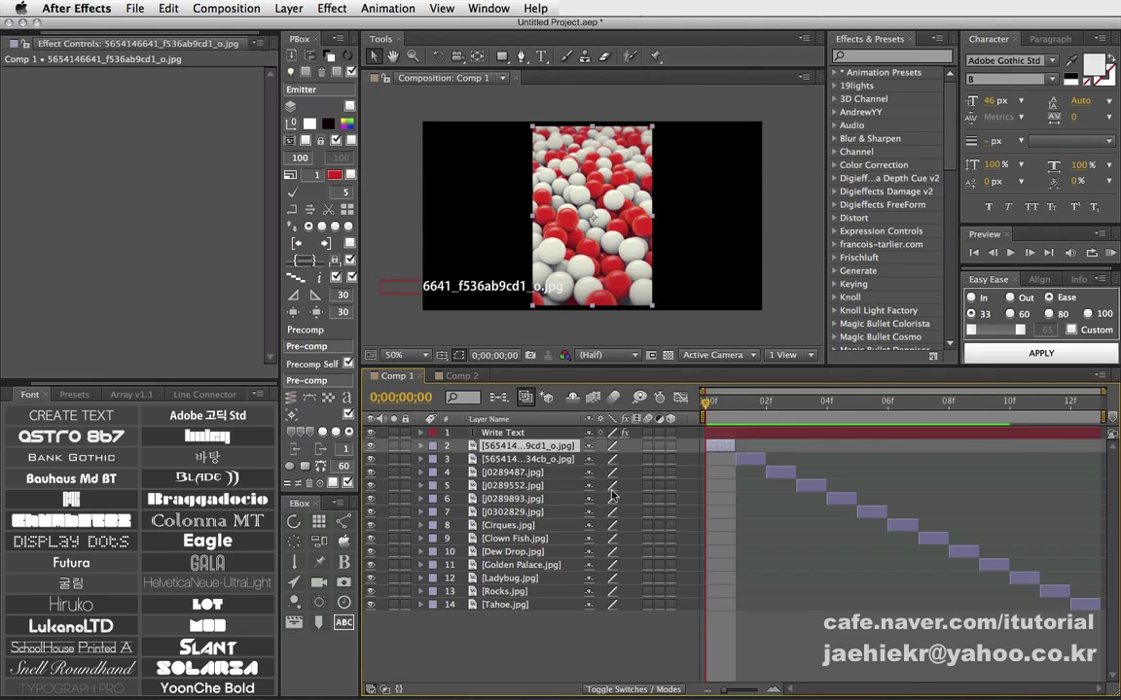
key("Return")
type("111")
key("Return")
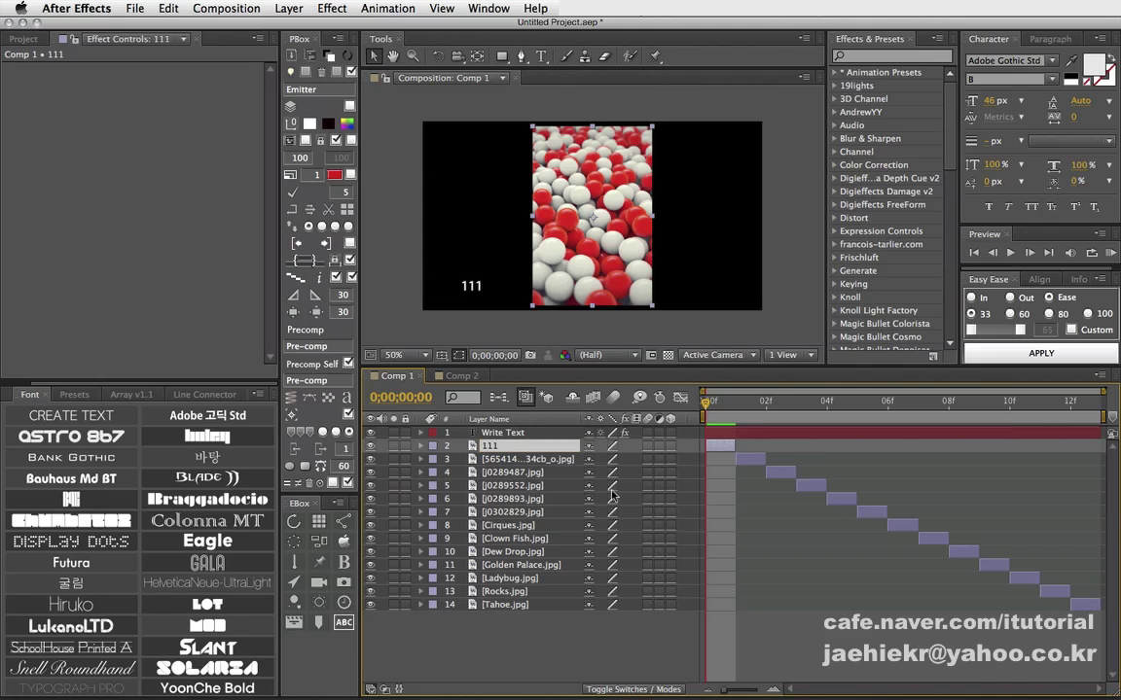
key("super+Down")
key("Return")
type("222")
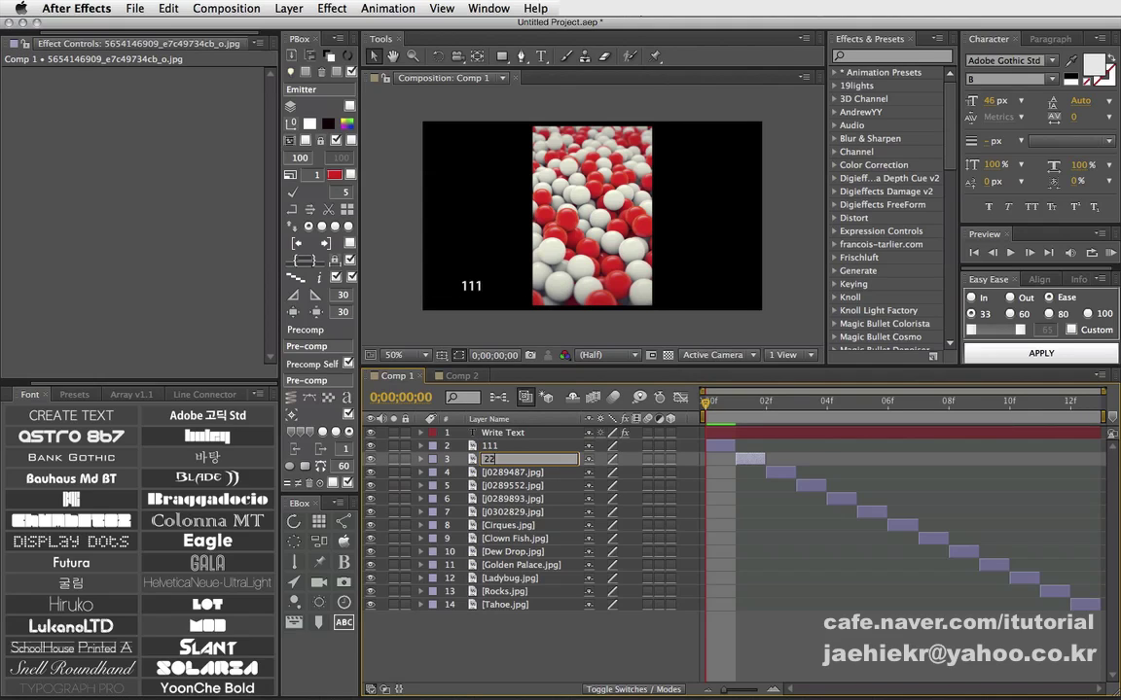
key("Return")
Step: Rename the j0289487.jpg and j0289552.jpg layers as 333 and 444
key("super+Down")
key("Return")
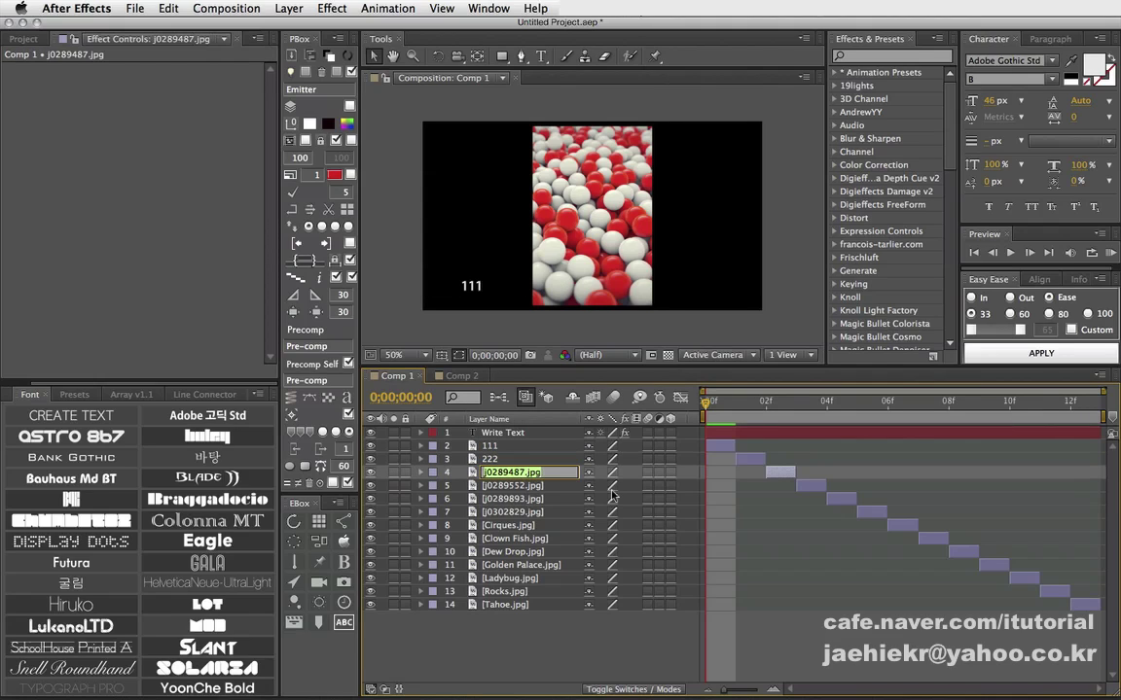
type("333")
key("Return")
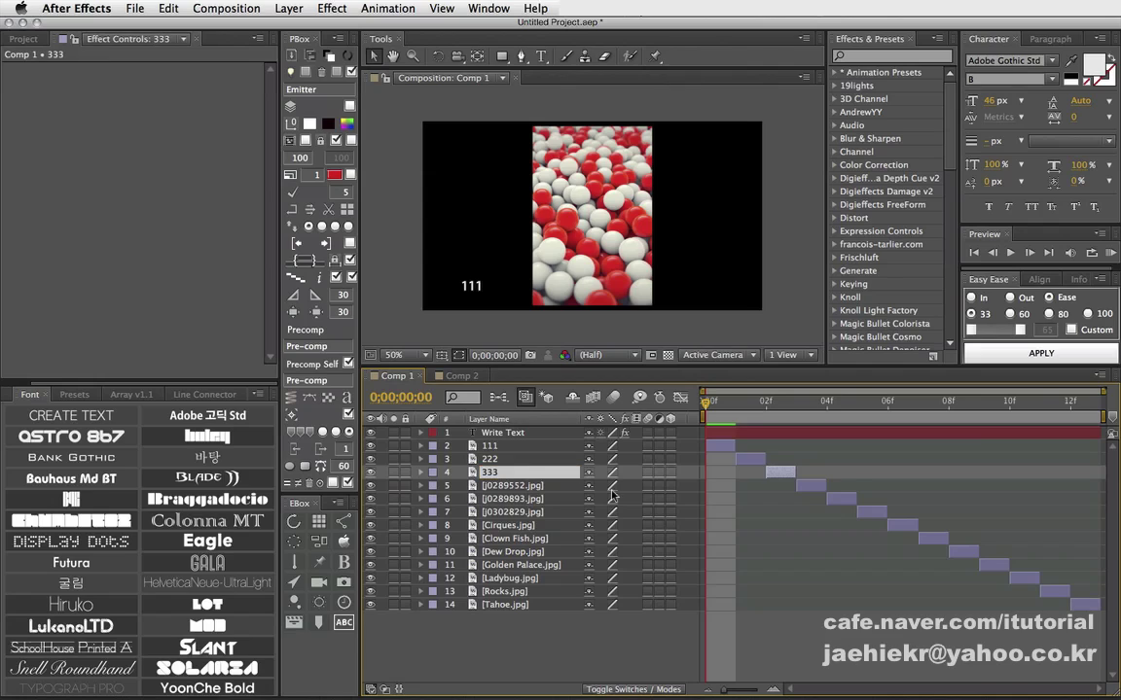
key("super+Down")
key("Return")
type("44")
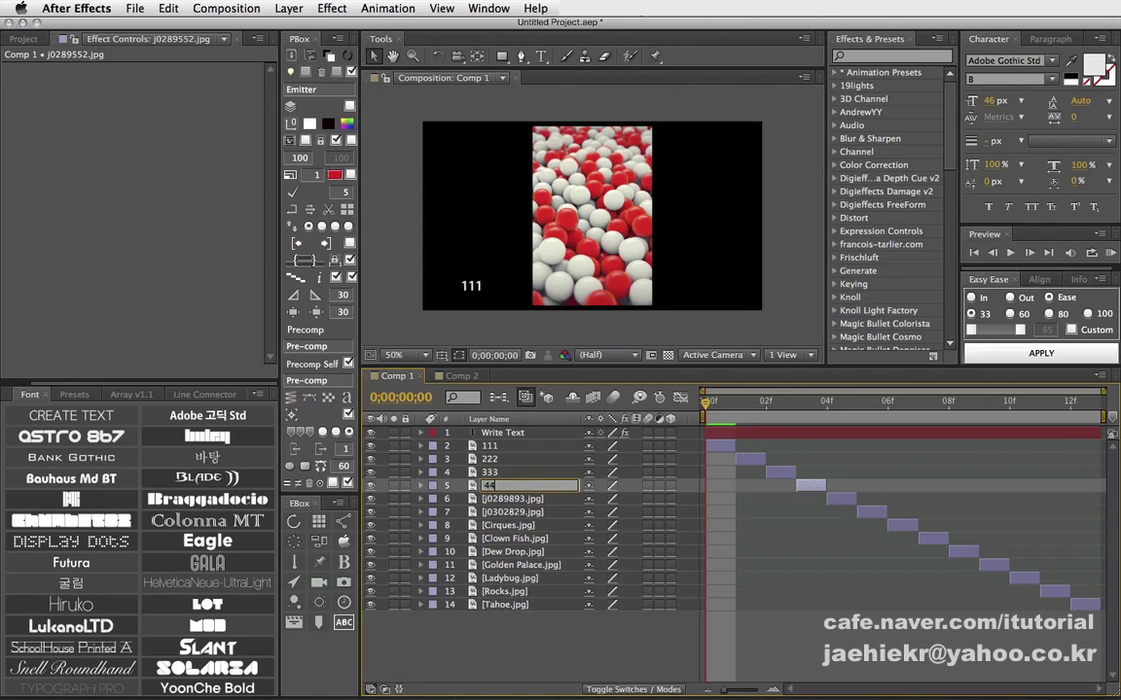
type("4")
key("Return")
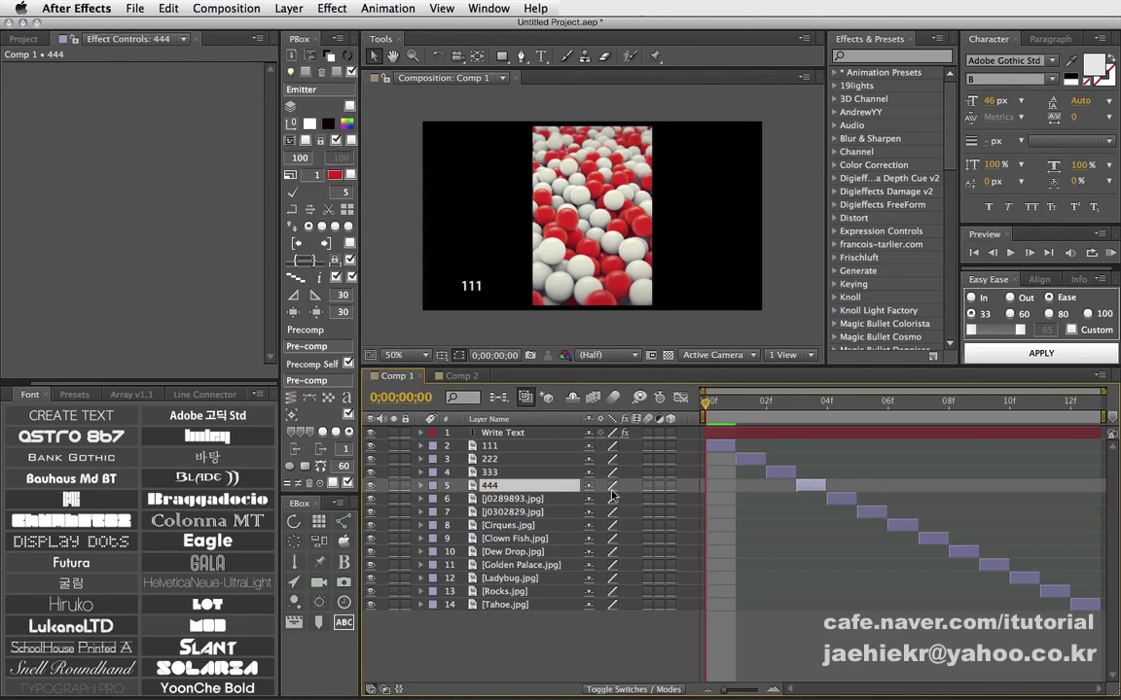
Step: Rename the j0289893.jpg layer with the Korean text 한글입니다
key("super+Down")
key("Return")
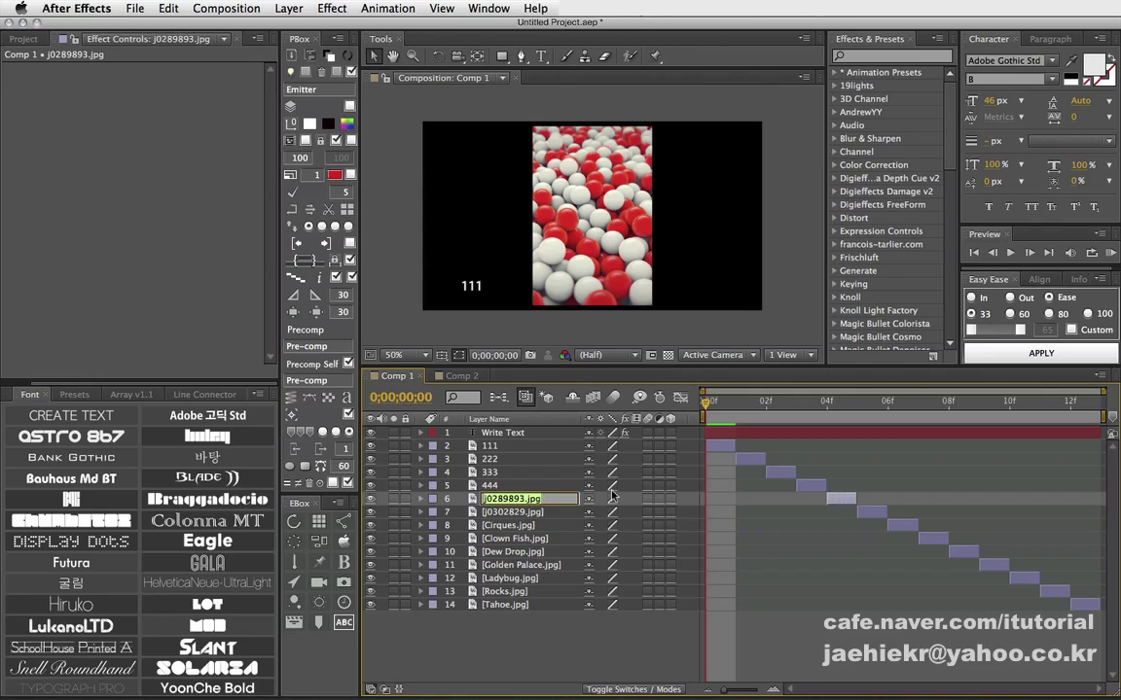
type("한그")
type("입니다.")
key("Return")
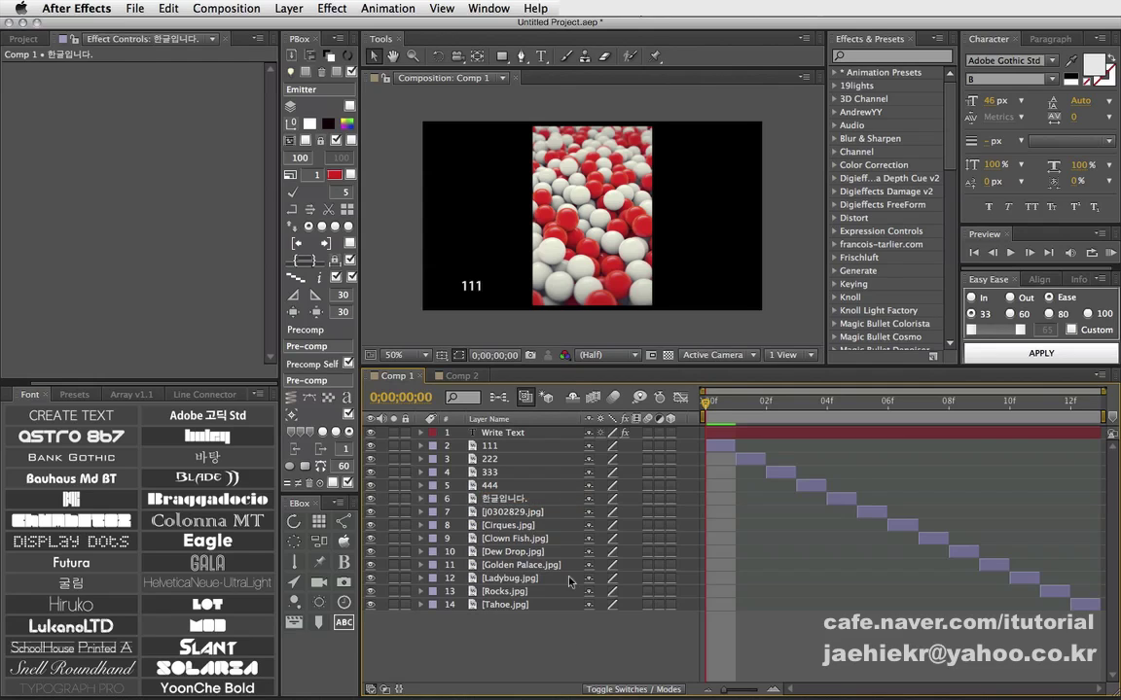
Step: Run a RAM preview of Comp 2 to check the text of the renamed layers, and stop it near the end
left_click(461, 376)
left_click(1108, 256)
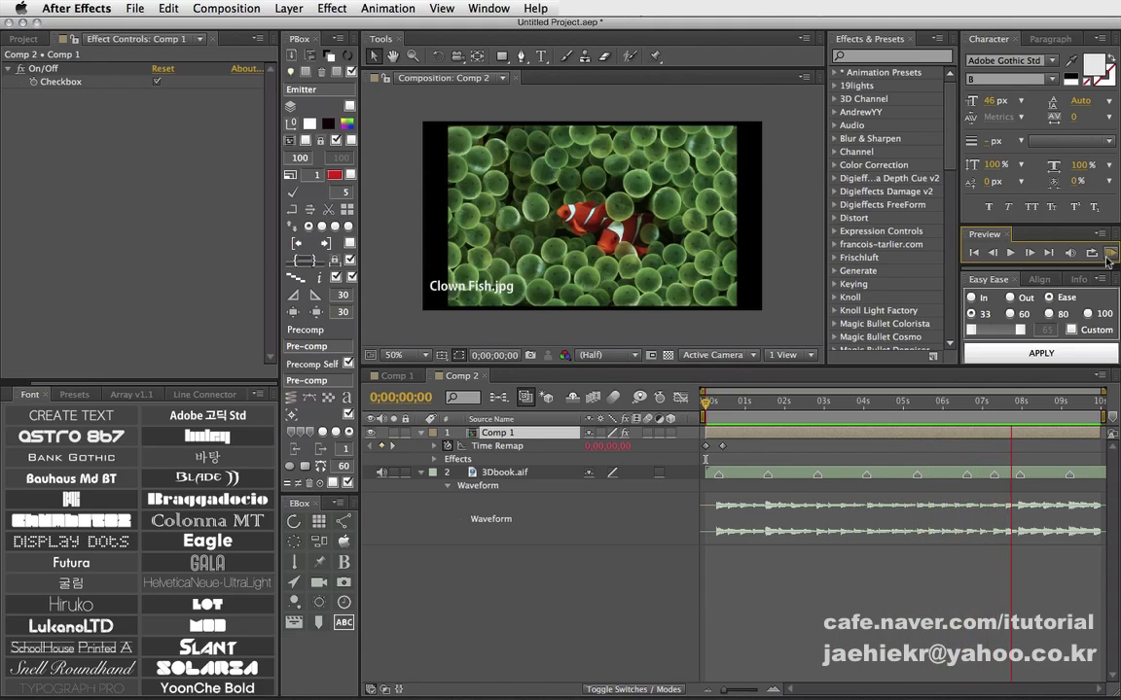
left_click(617, 375)
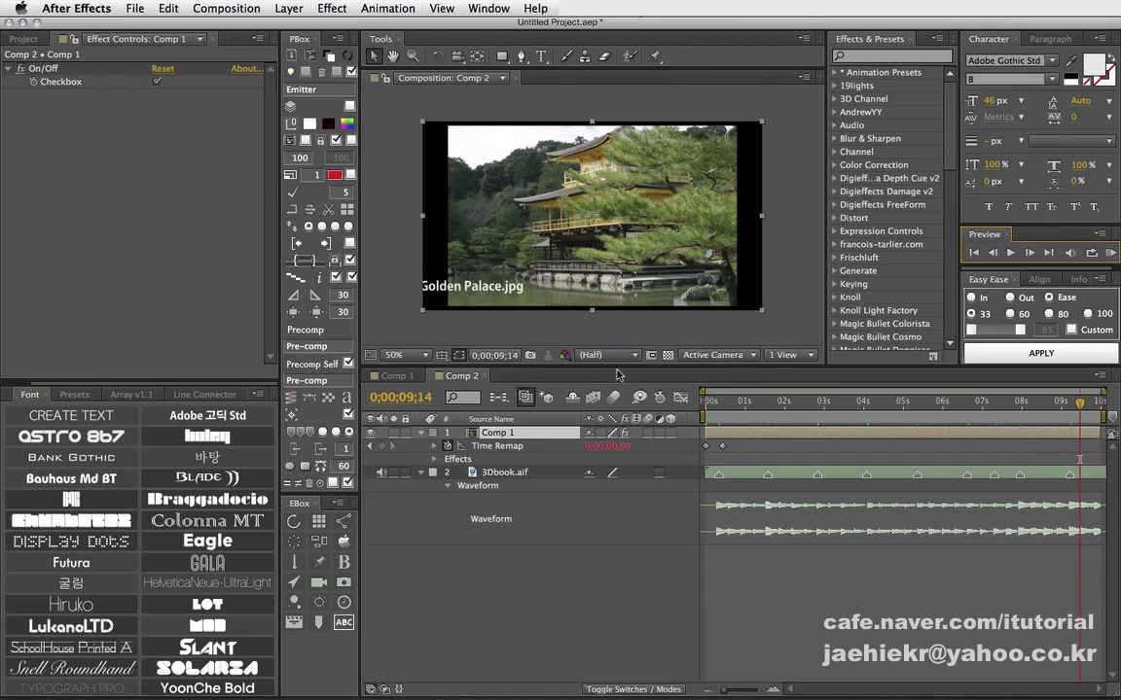